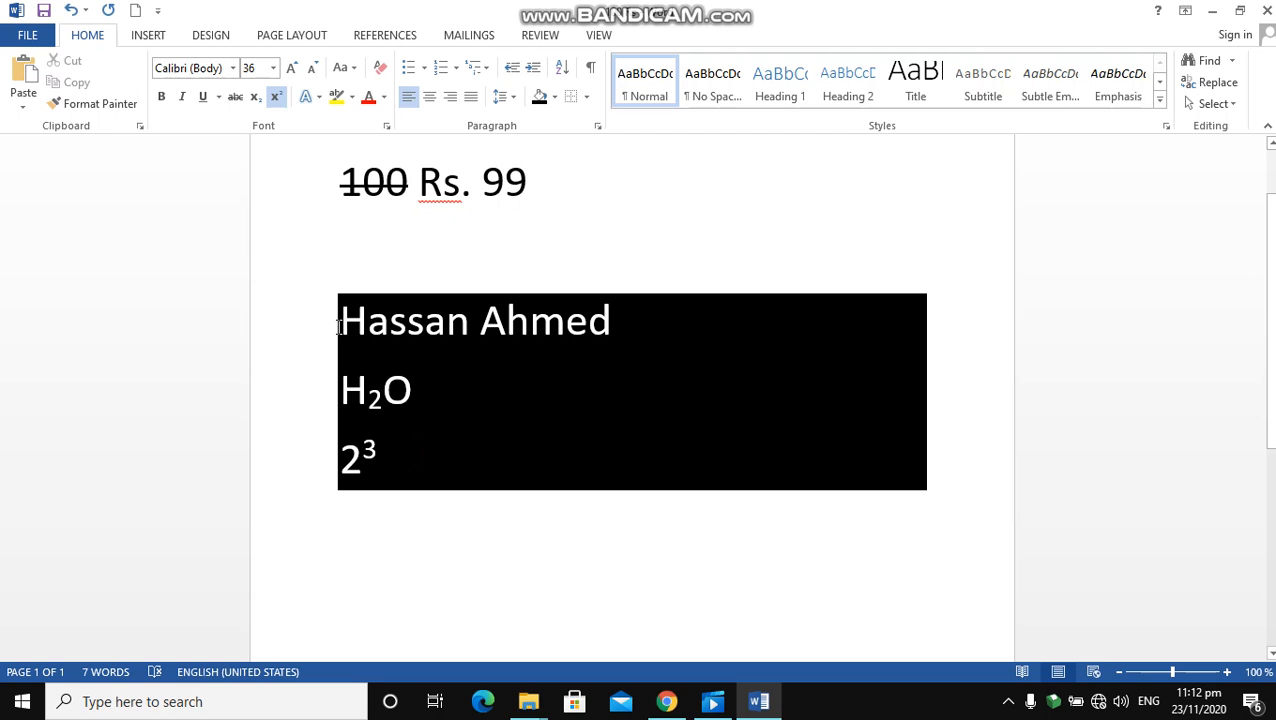
Select the three shaded lines and review the Sort Text options without sorting
drag(340, 322, 450, 461)
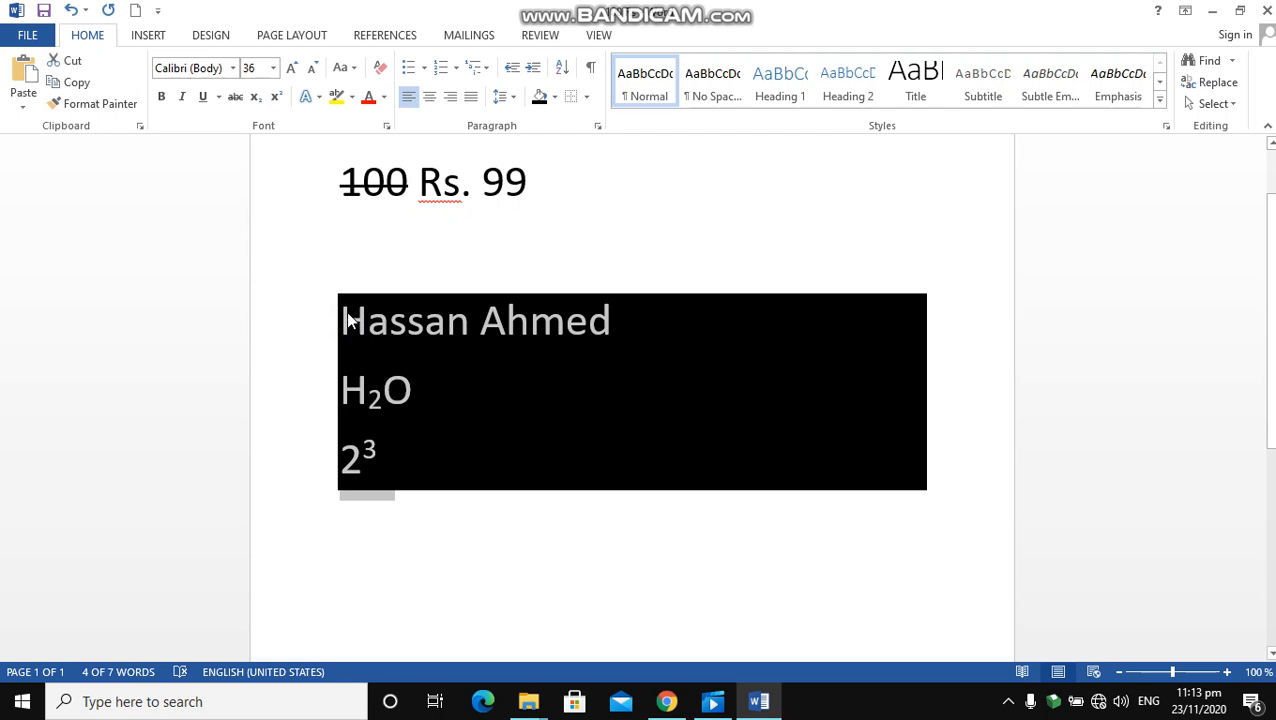
click(562, 68)
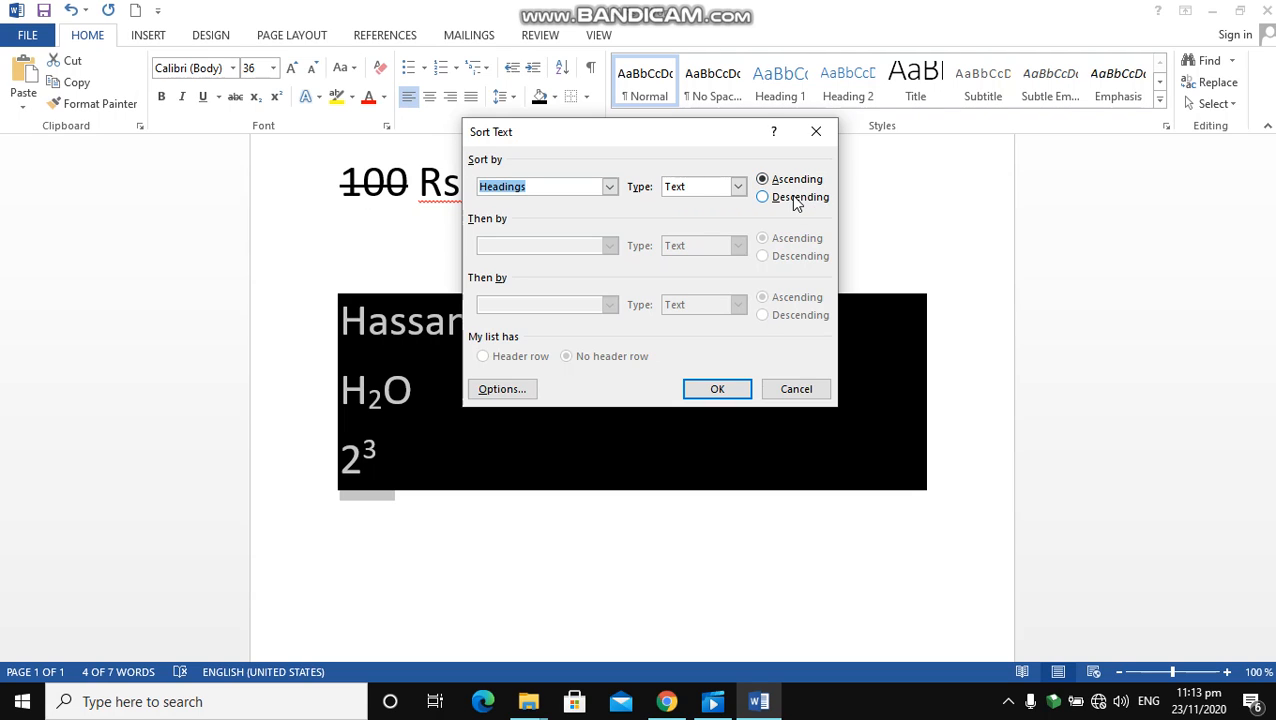
click(815, 132)
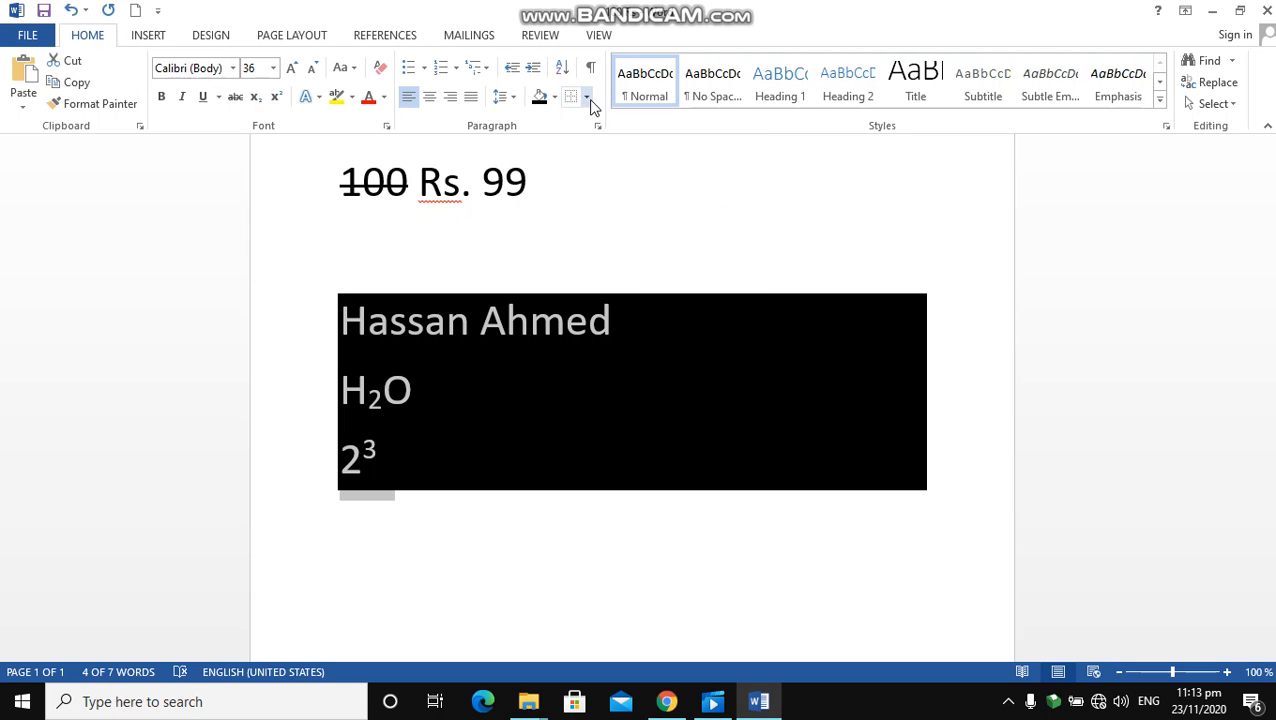
Set the shading of the 2³ line to No Color and add two blank lines below it
click(416, 457)
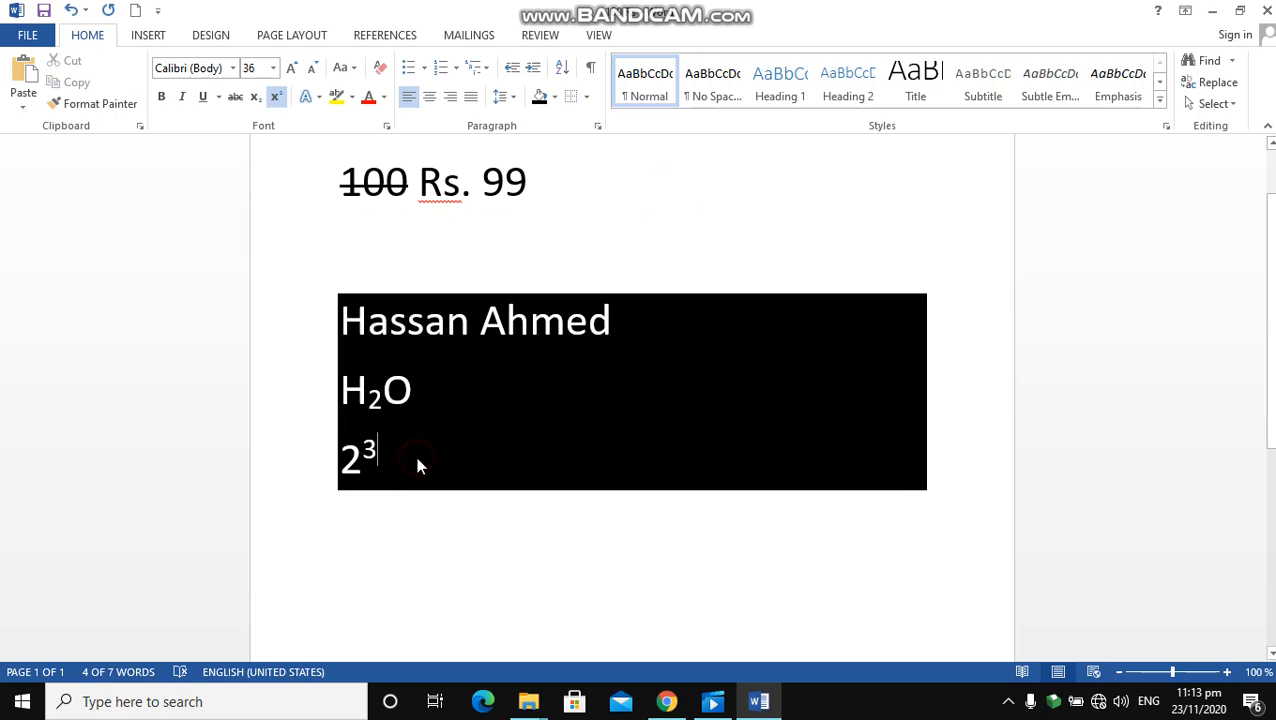
click(553, 97)
click(569, 266)
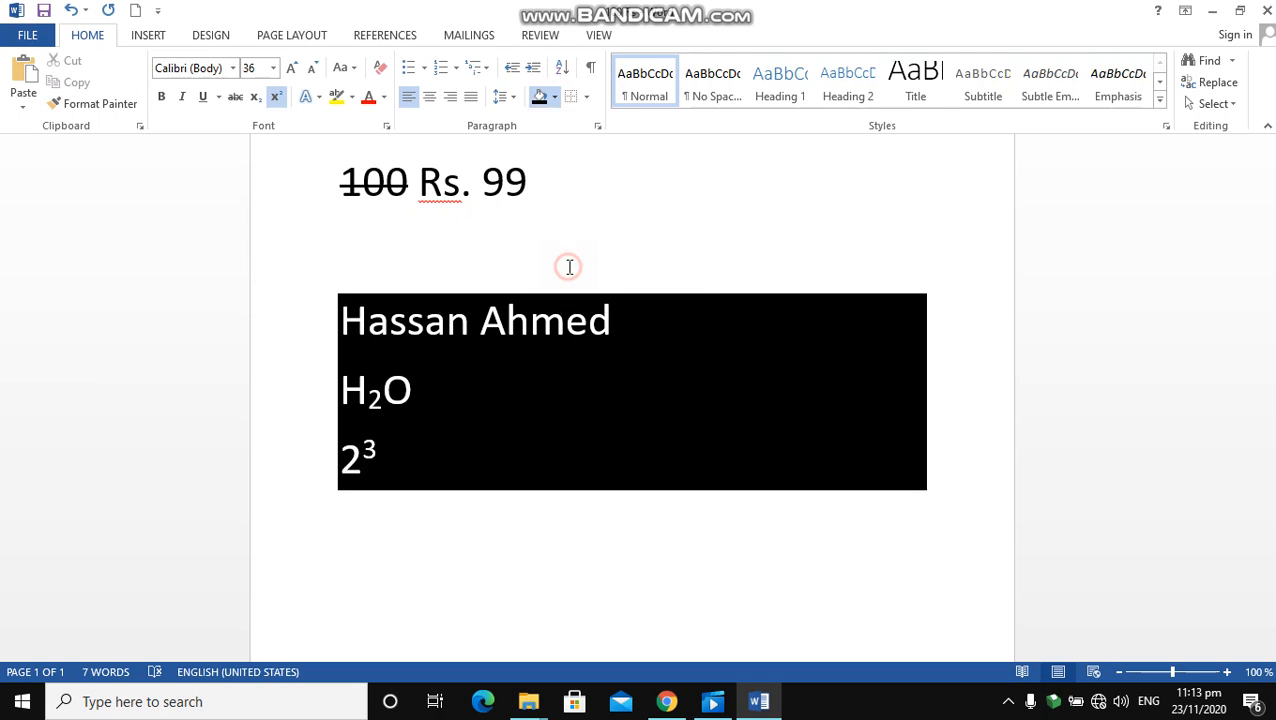
key(Return)
key(Return)
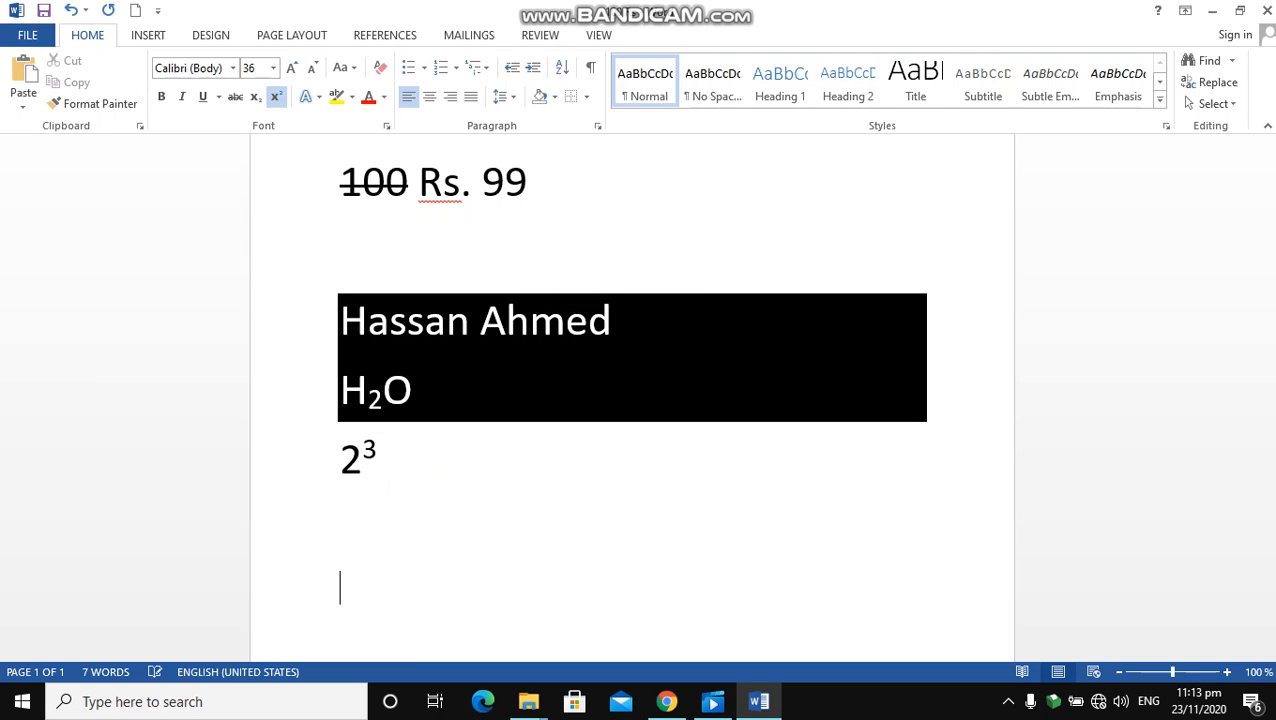
Apply a bottom border to the 2³ line and remove it again
click(587, 100)
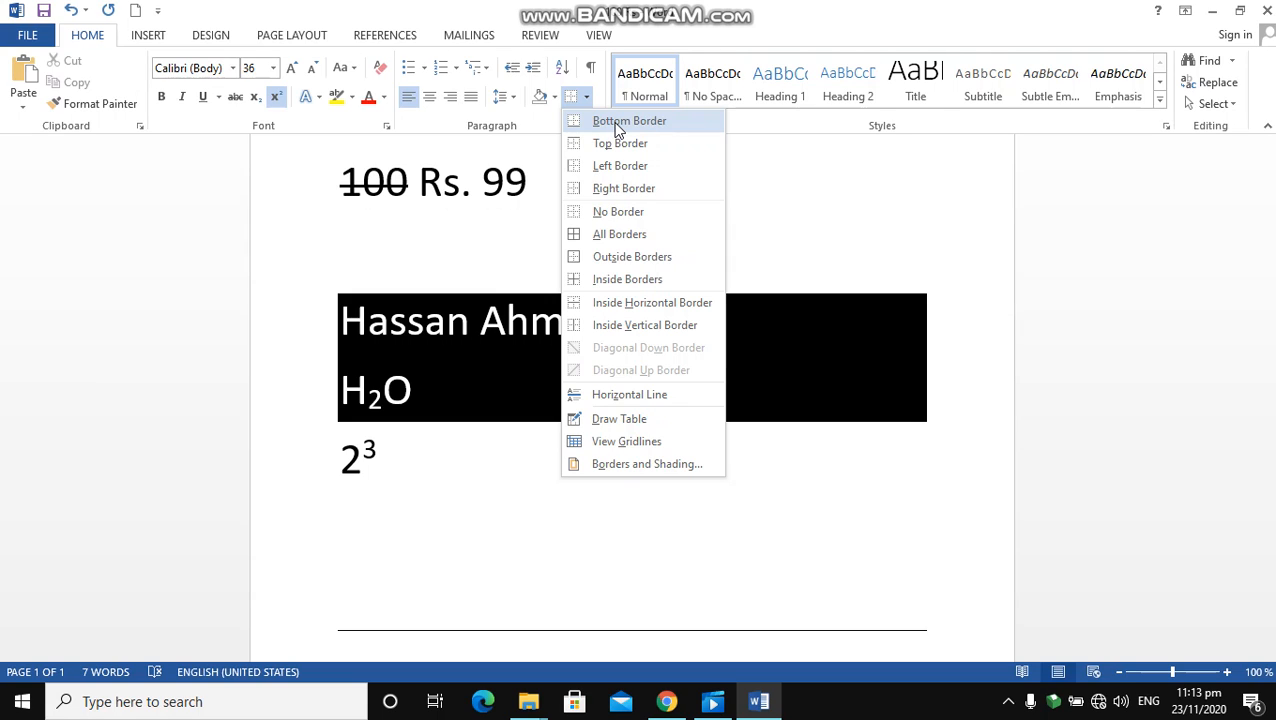
click(367, 484)
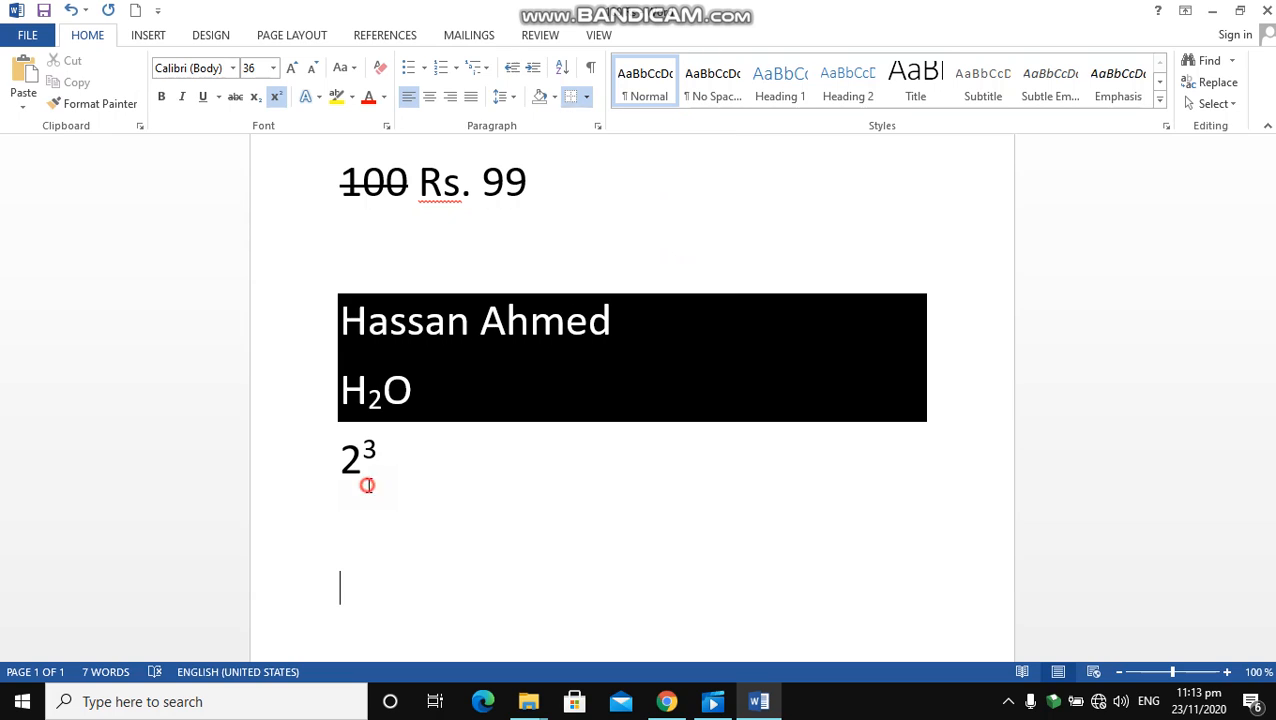
click(368, 485)
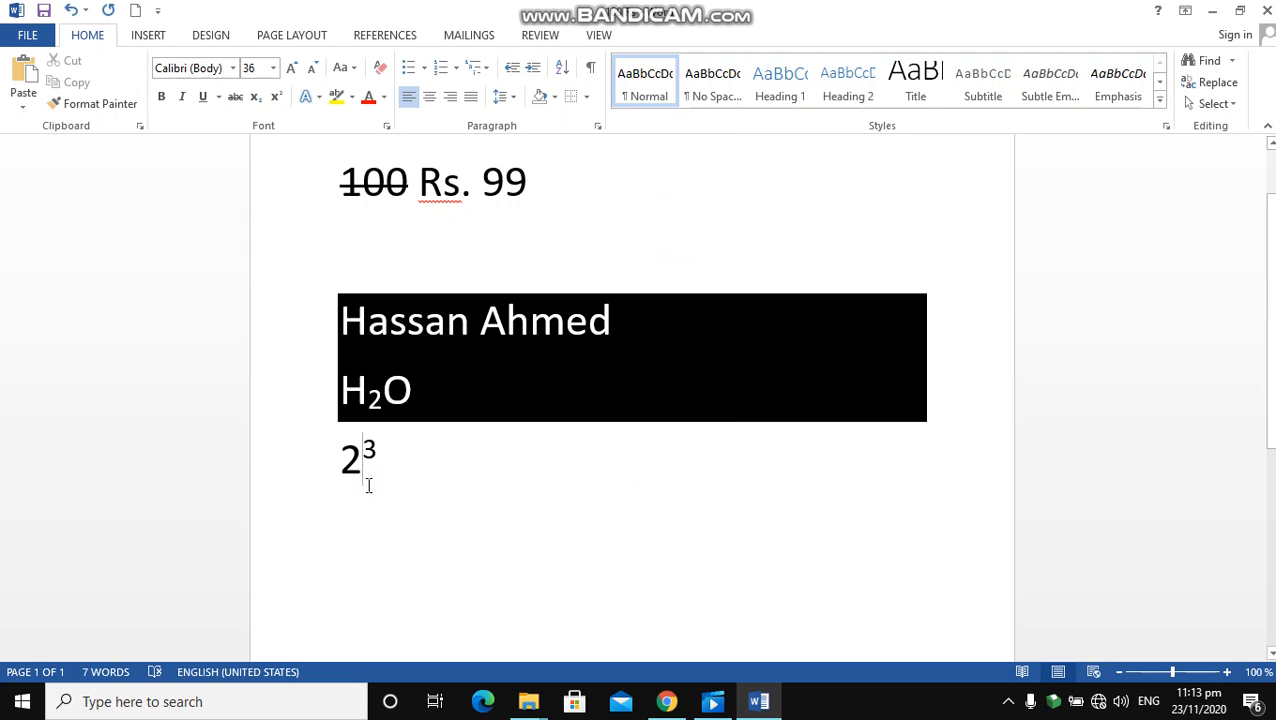
click(586, 96)
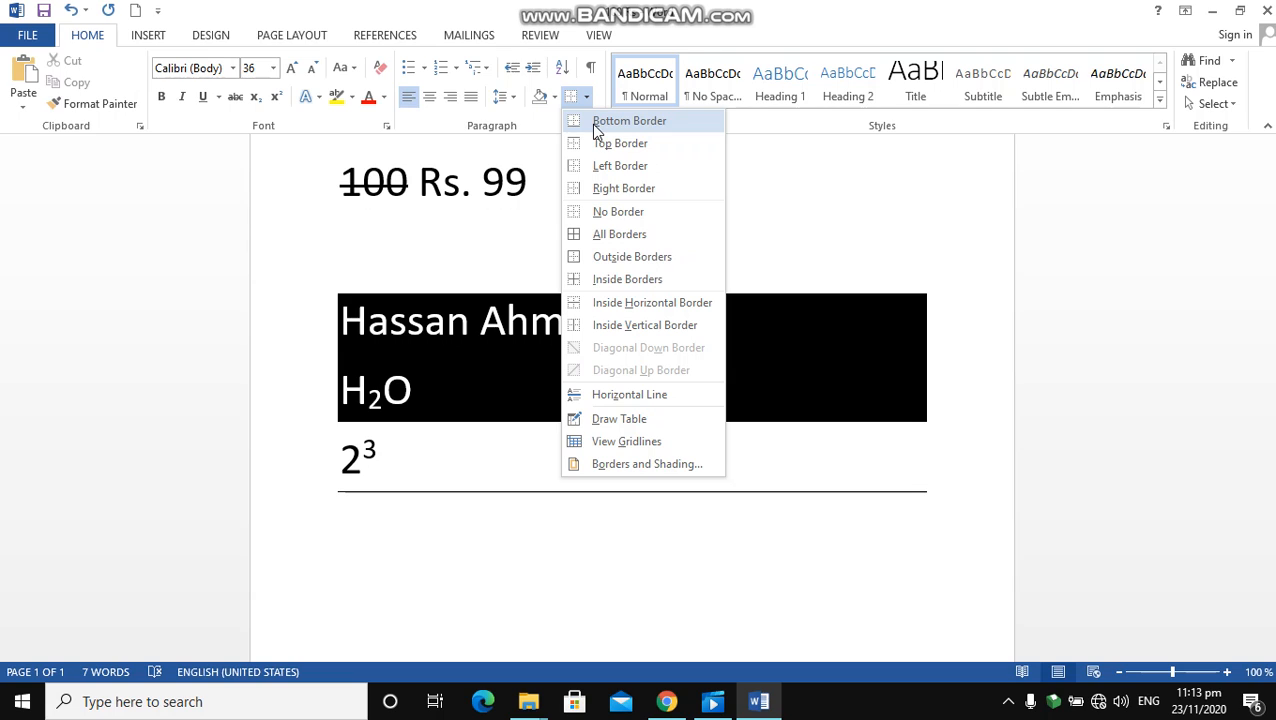
click(592, 122)
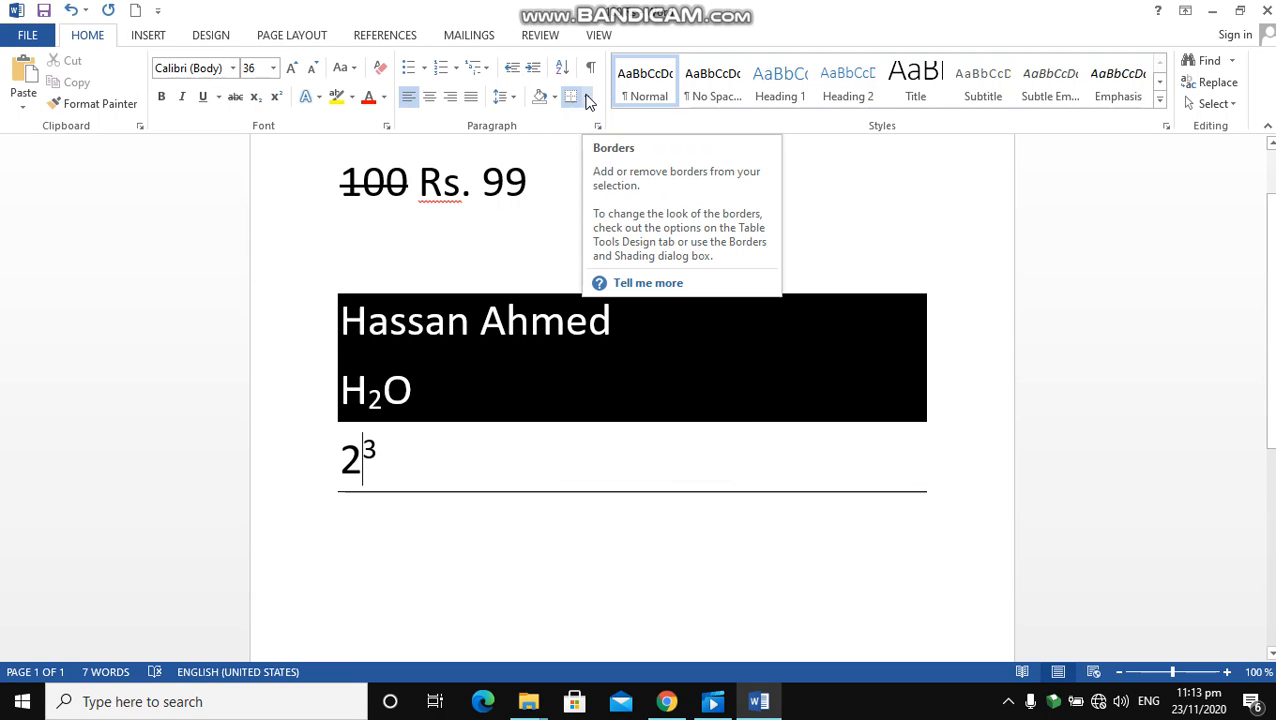
click(587, 100)
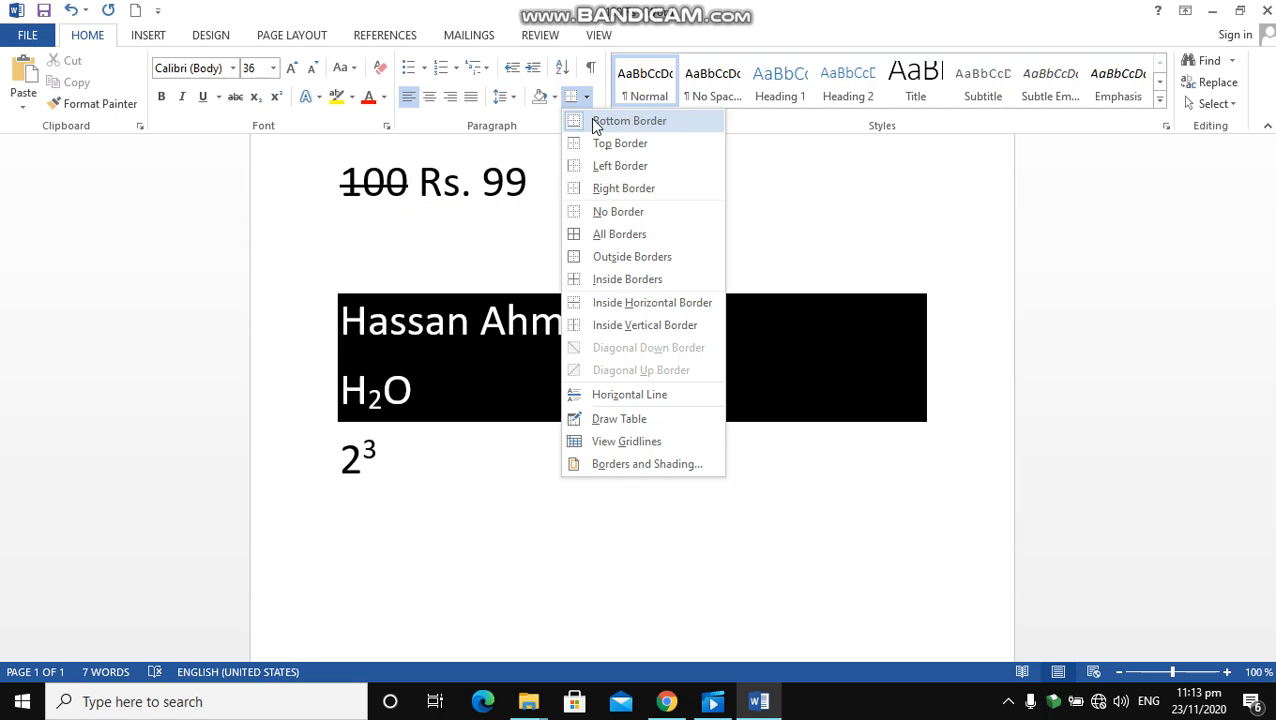
click(590, 118)
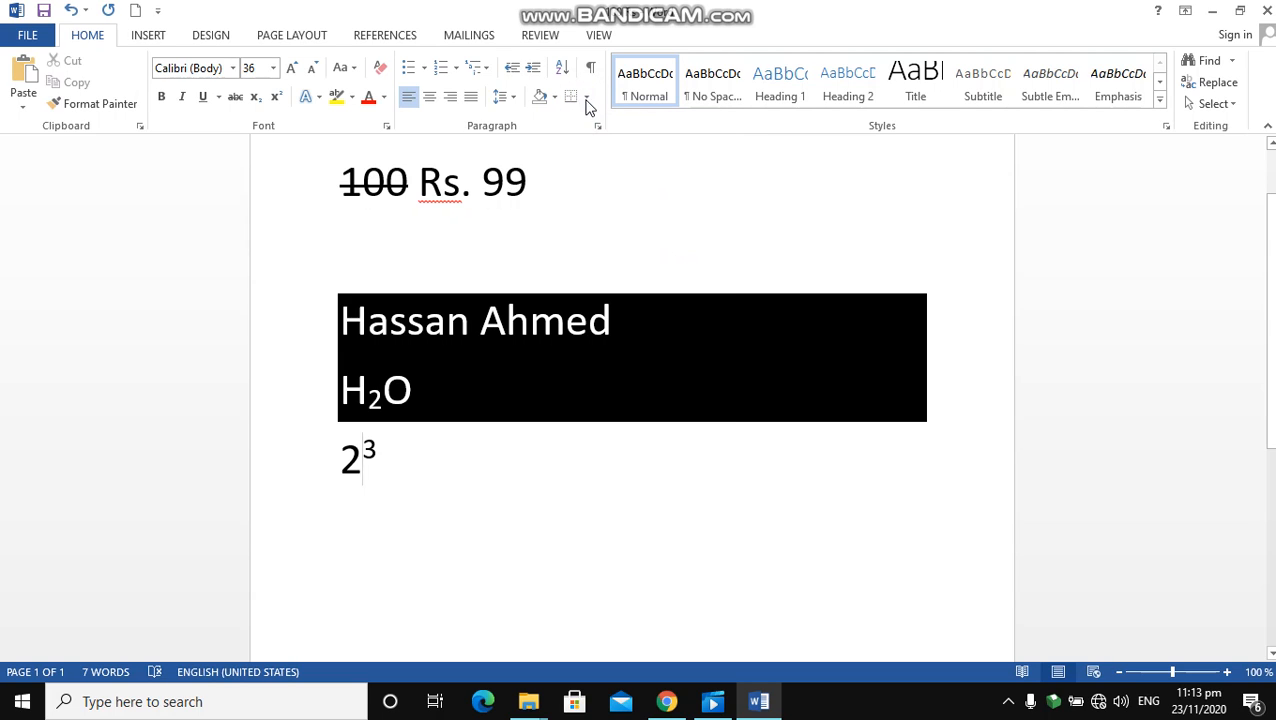
Add top, left, right and bottom borders to the 2³ line, one side at a time
click(587, 100)
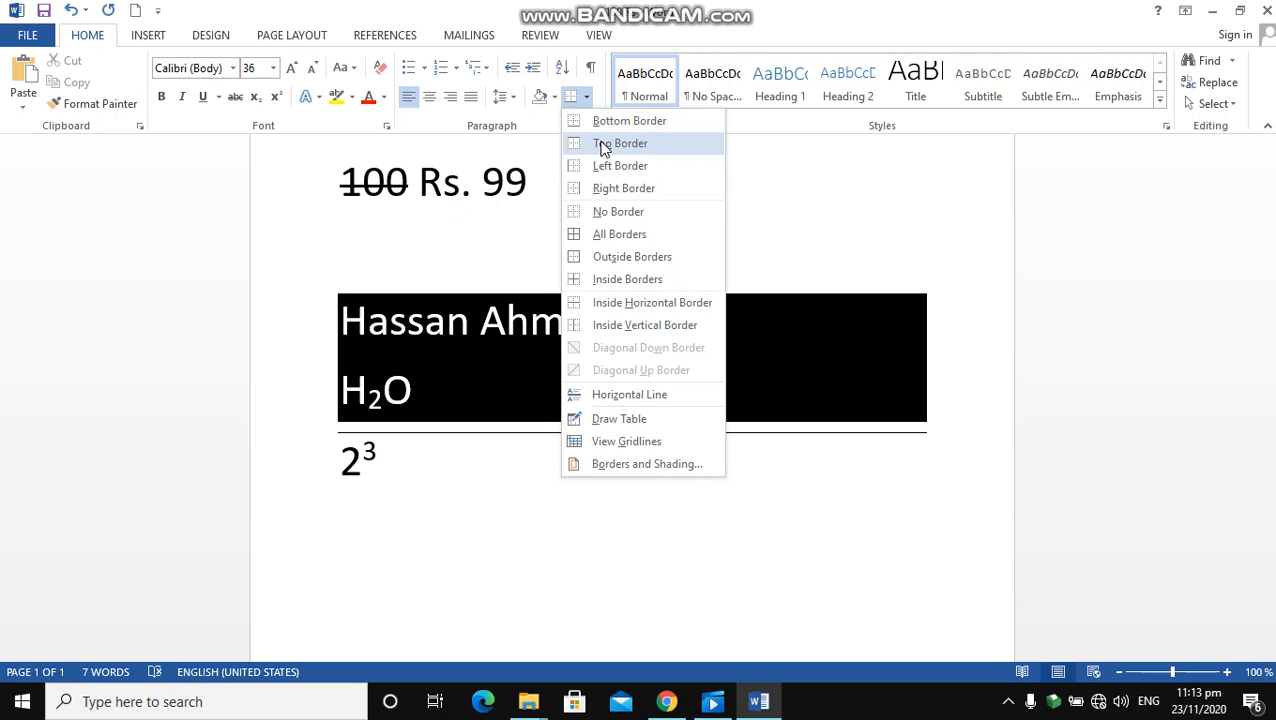
click(604, 146)
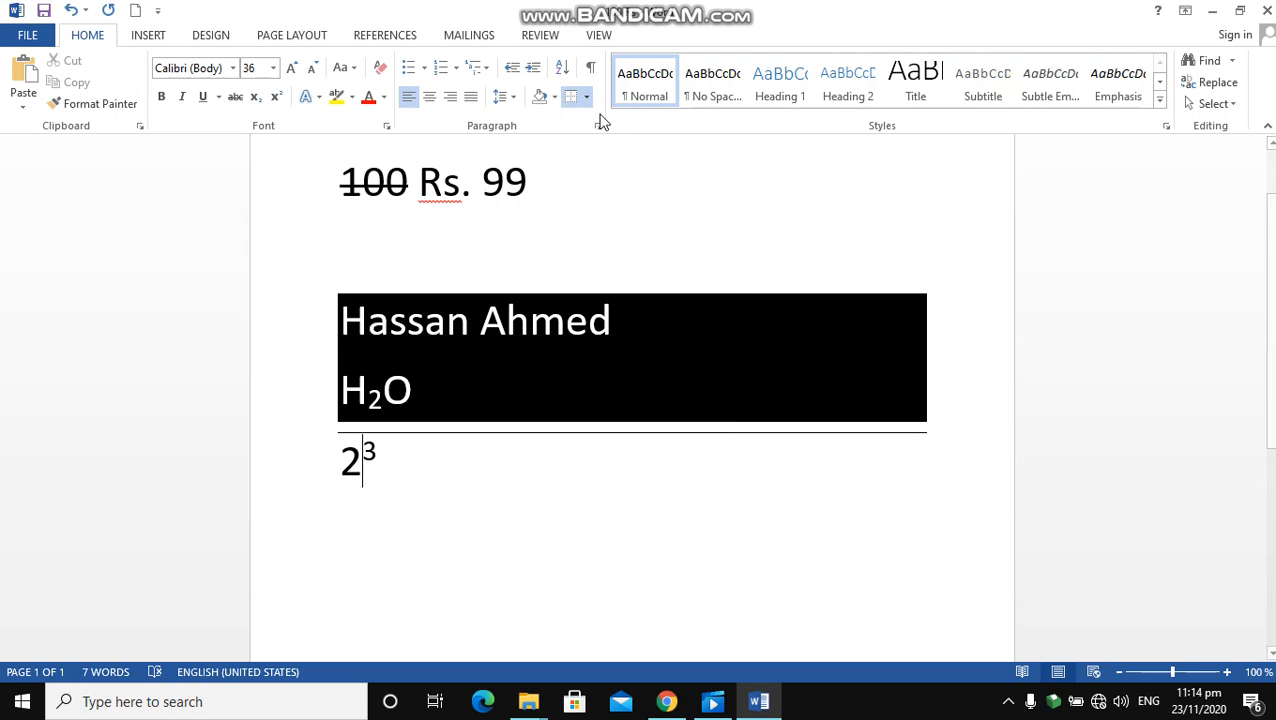
click(587, 100)
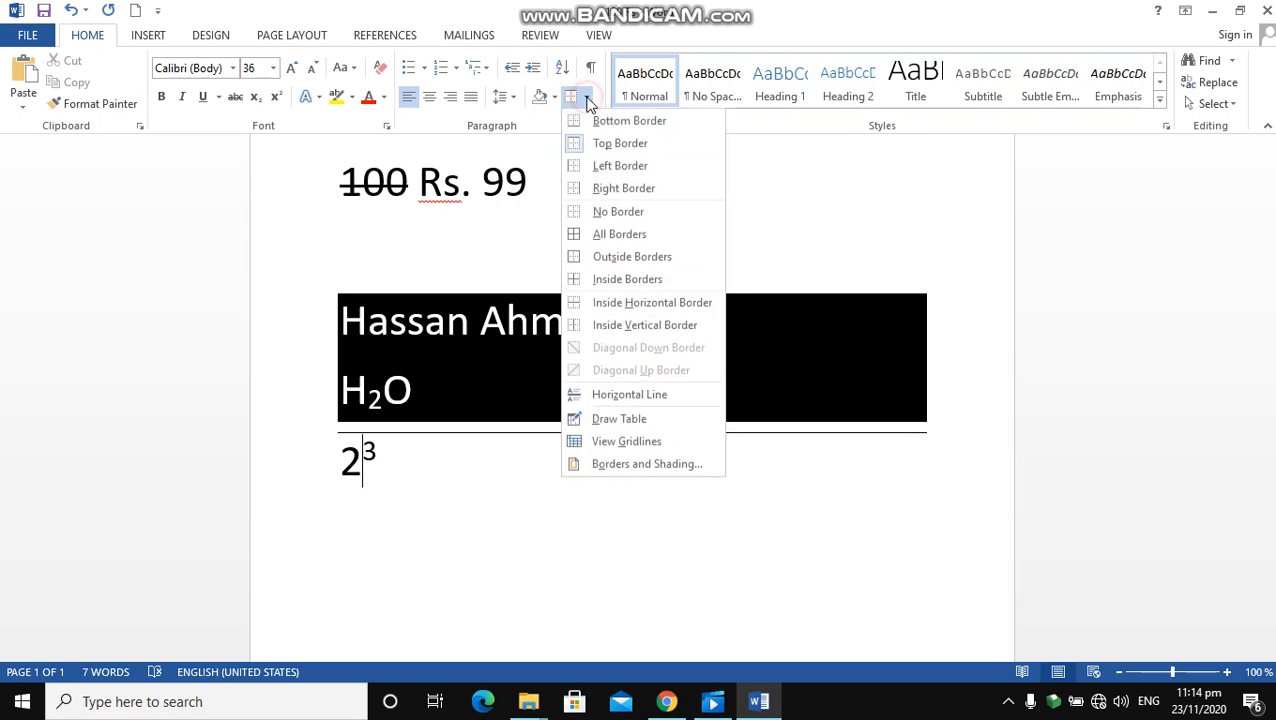
click(604, 168)
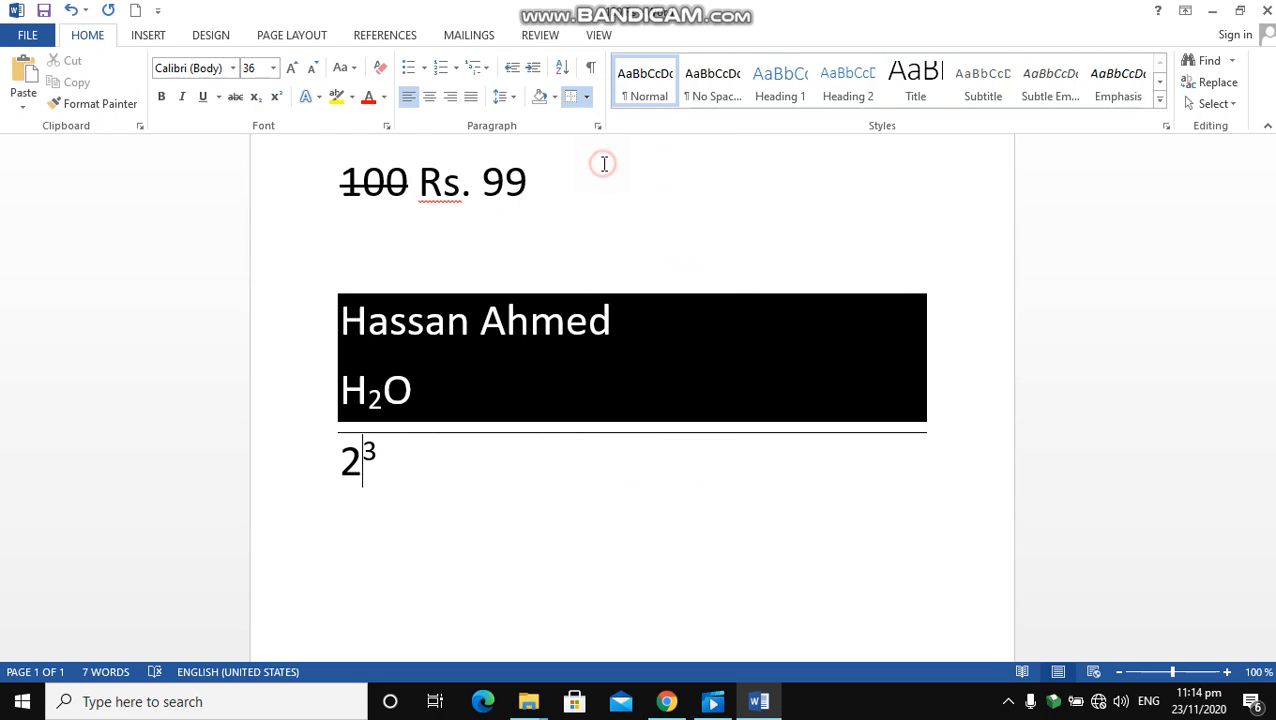
click(587, 100)
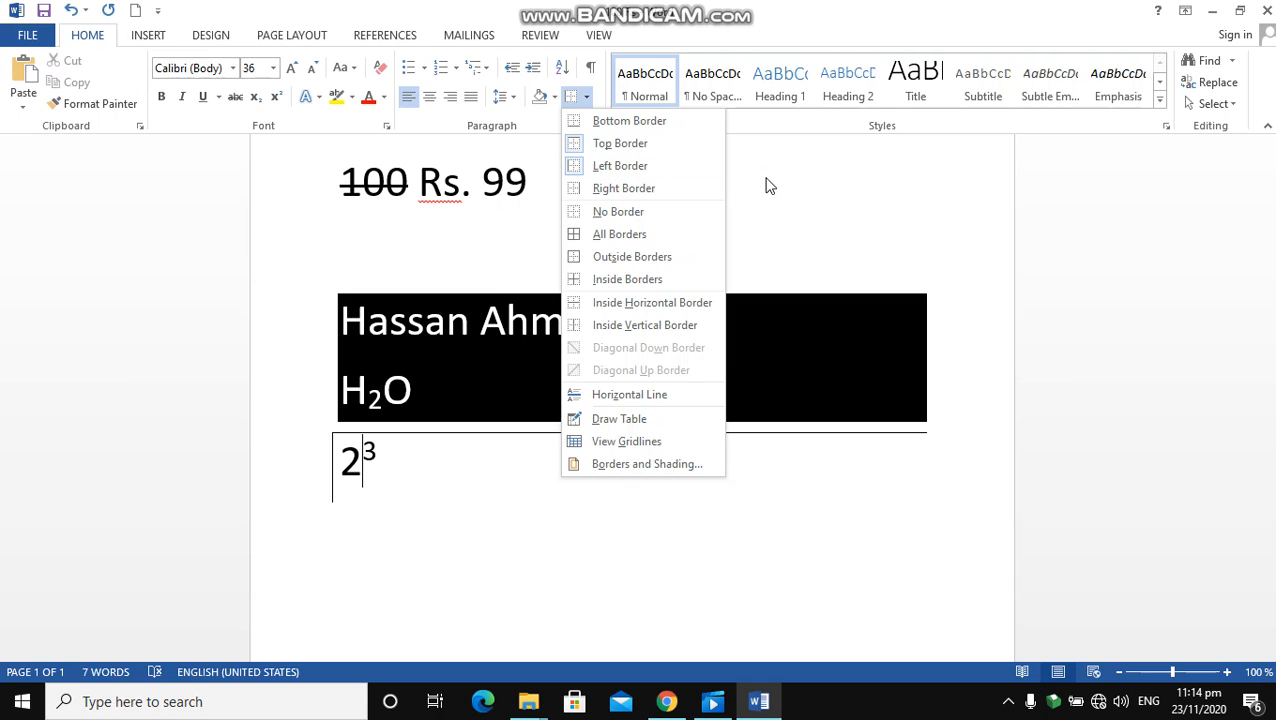
click(660, 197)
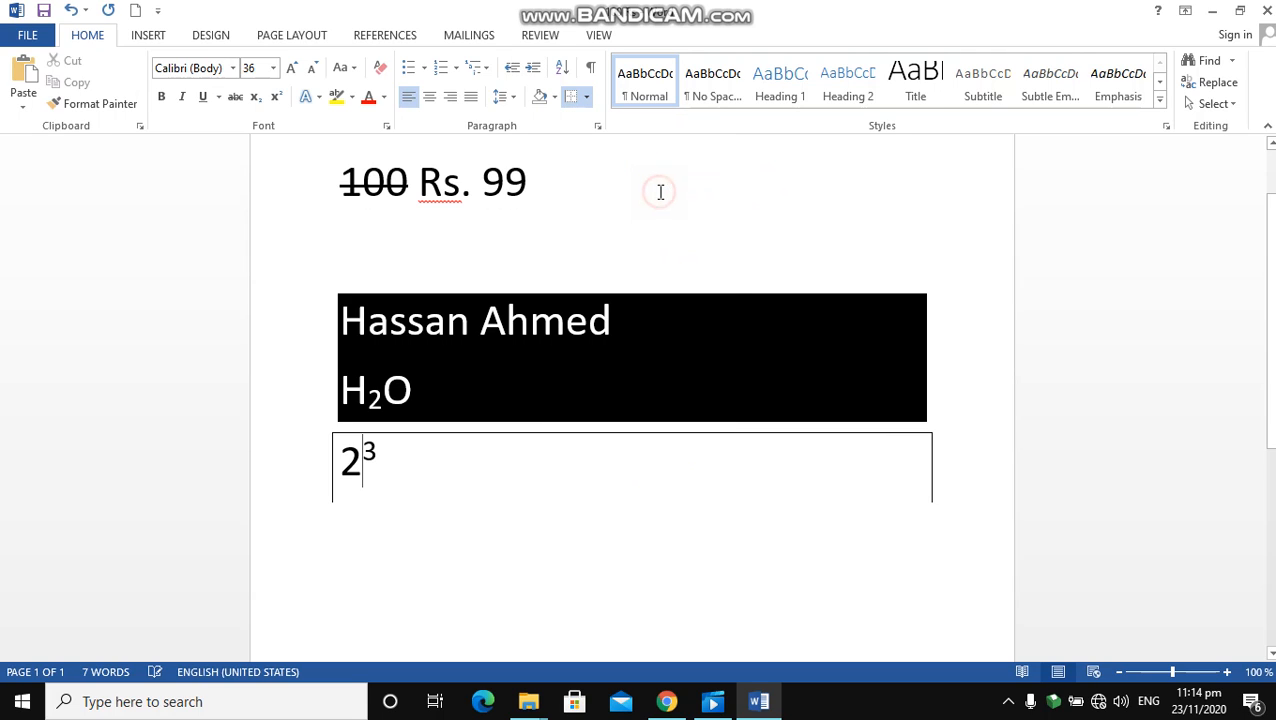
click(587, 98)
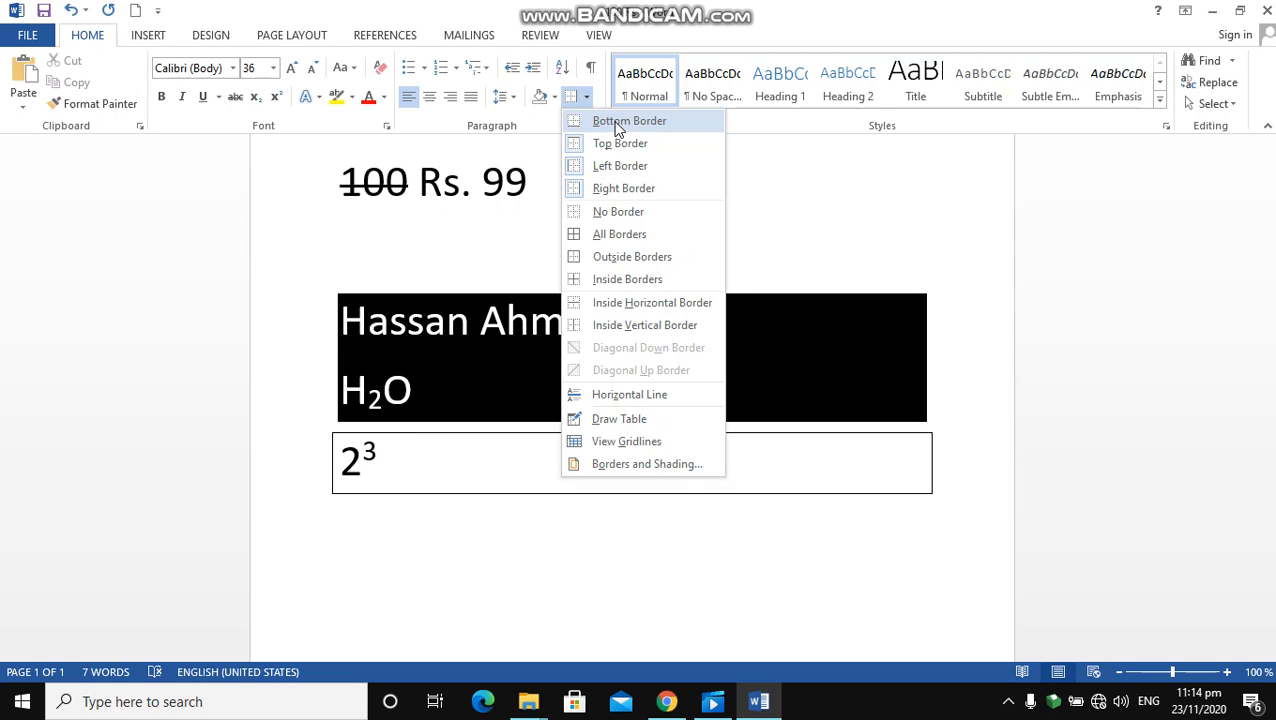
click(616, 122)
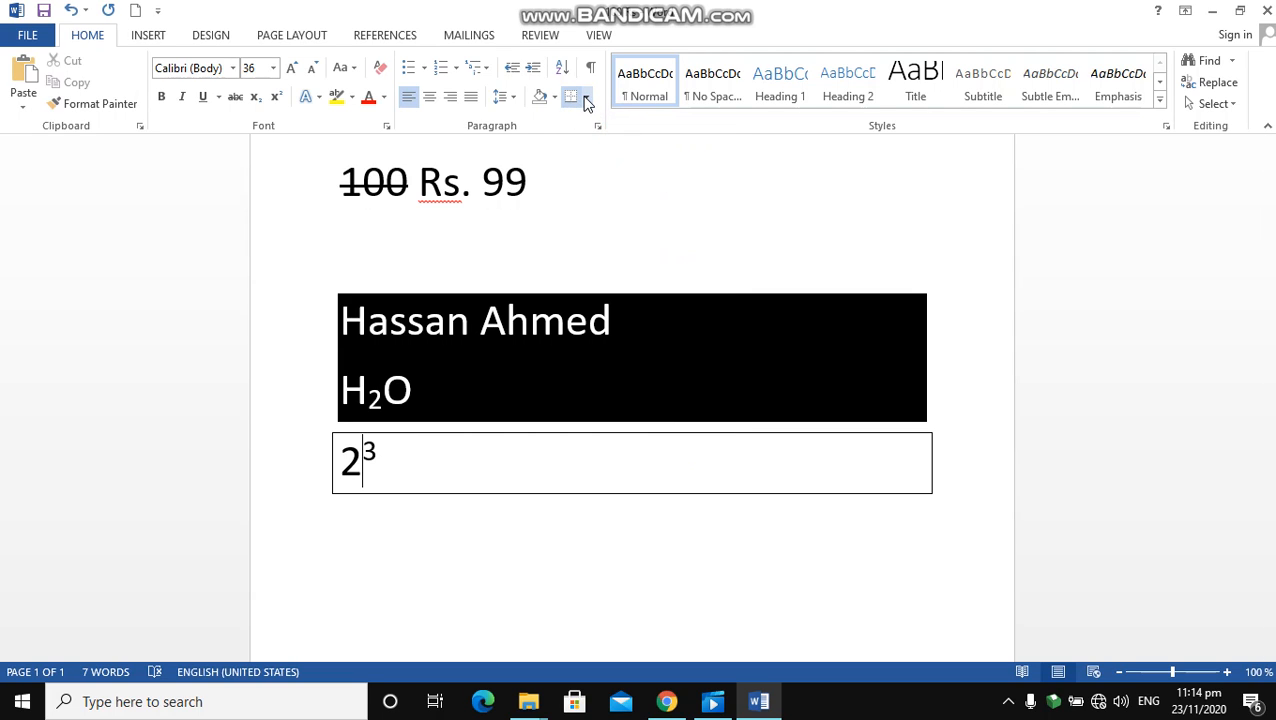
Clear the 2³ line's box with No Border and apply All Borders to the same line
click(587, 98)
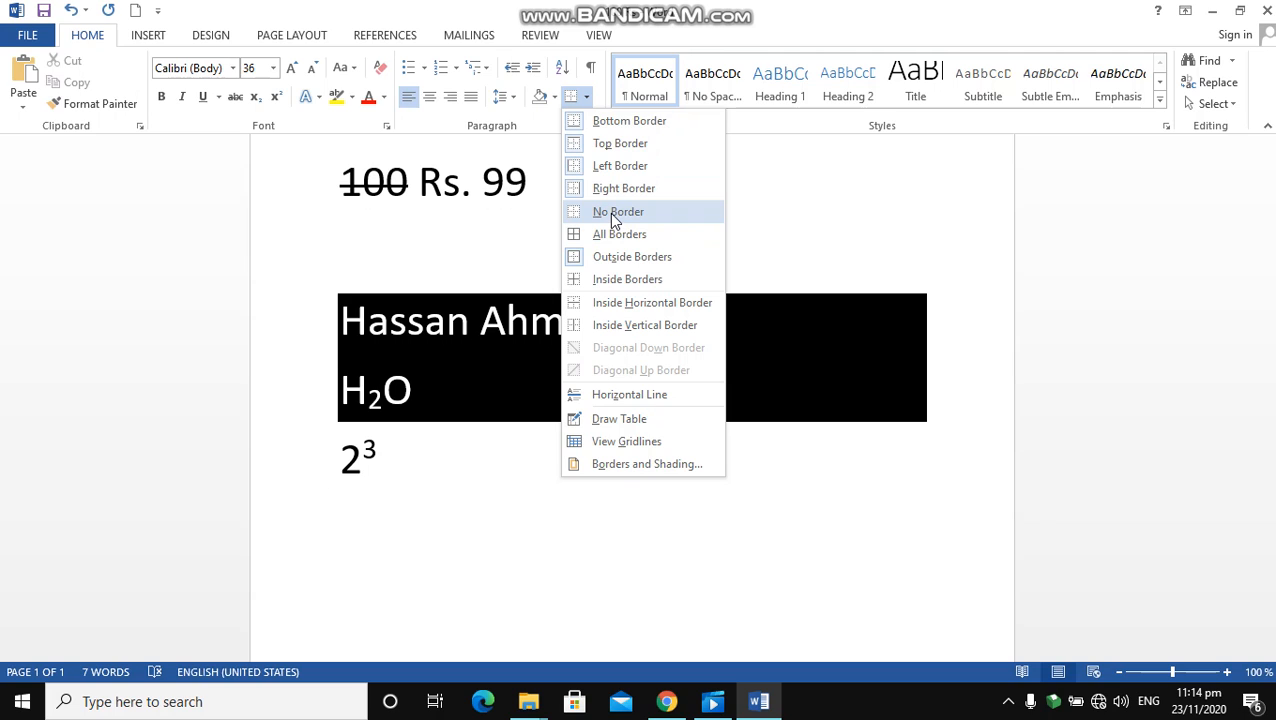
click(609, 212)
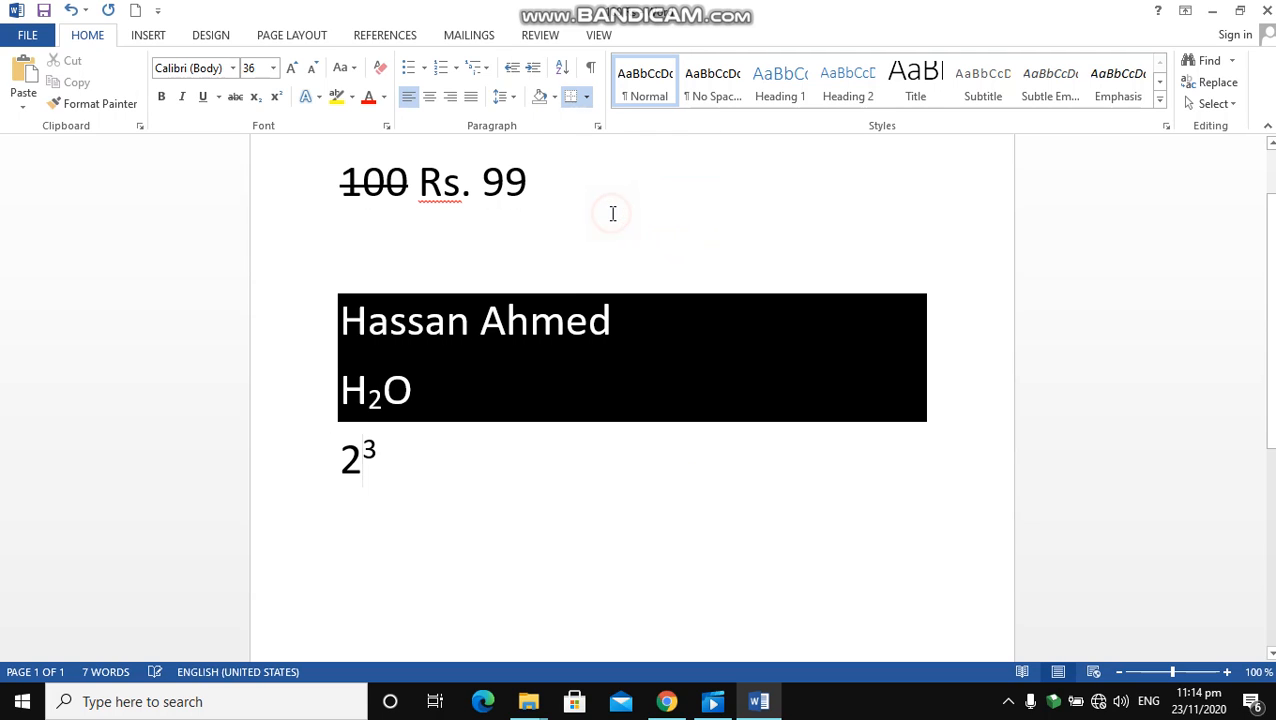
click(587, 97)
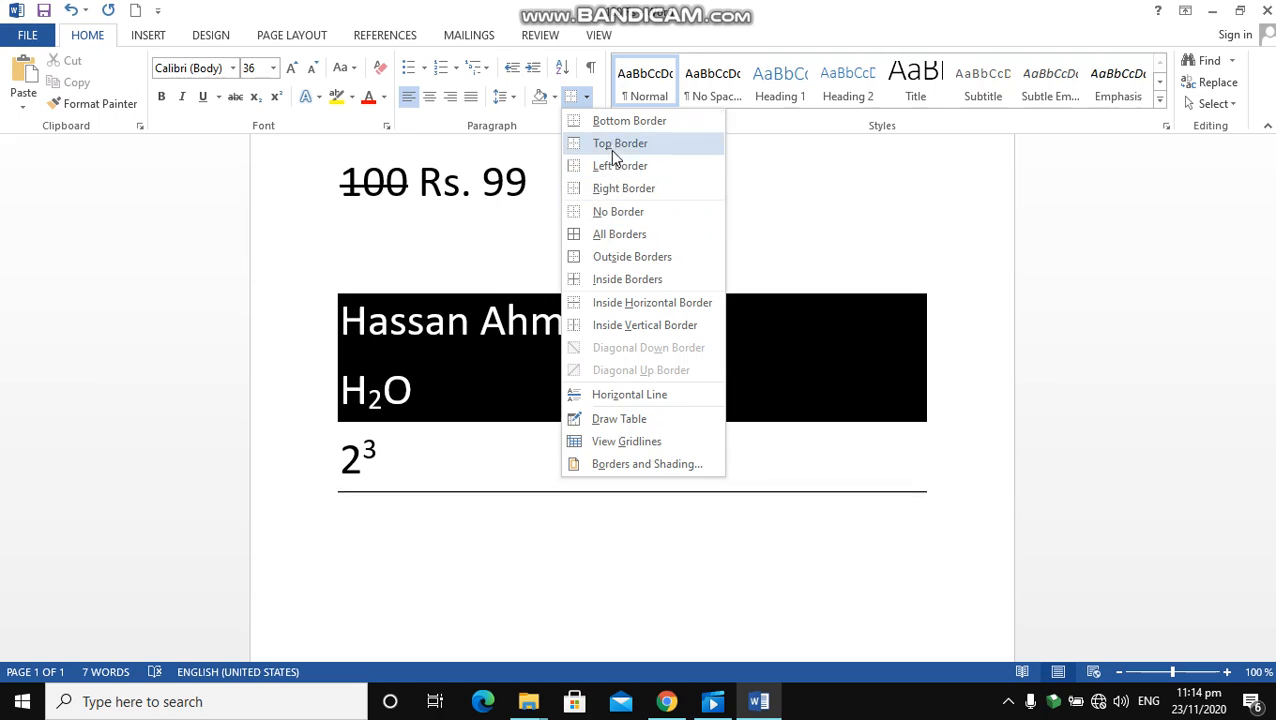
click(607, 234)
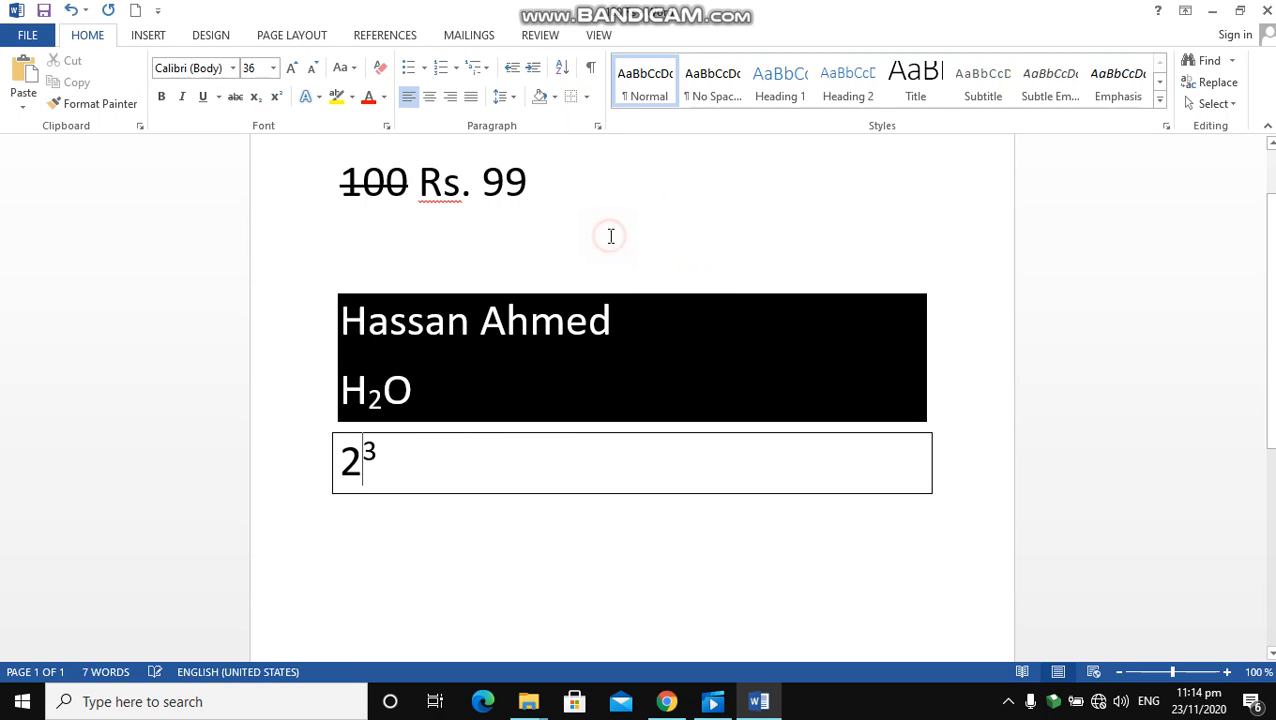
Remove the left border of the 2³ line and clear the remaining sides with No Border
click(586, 96)
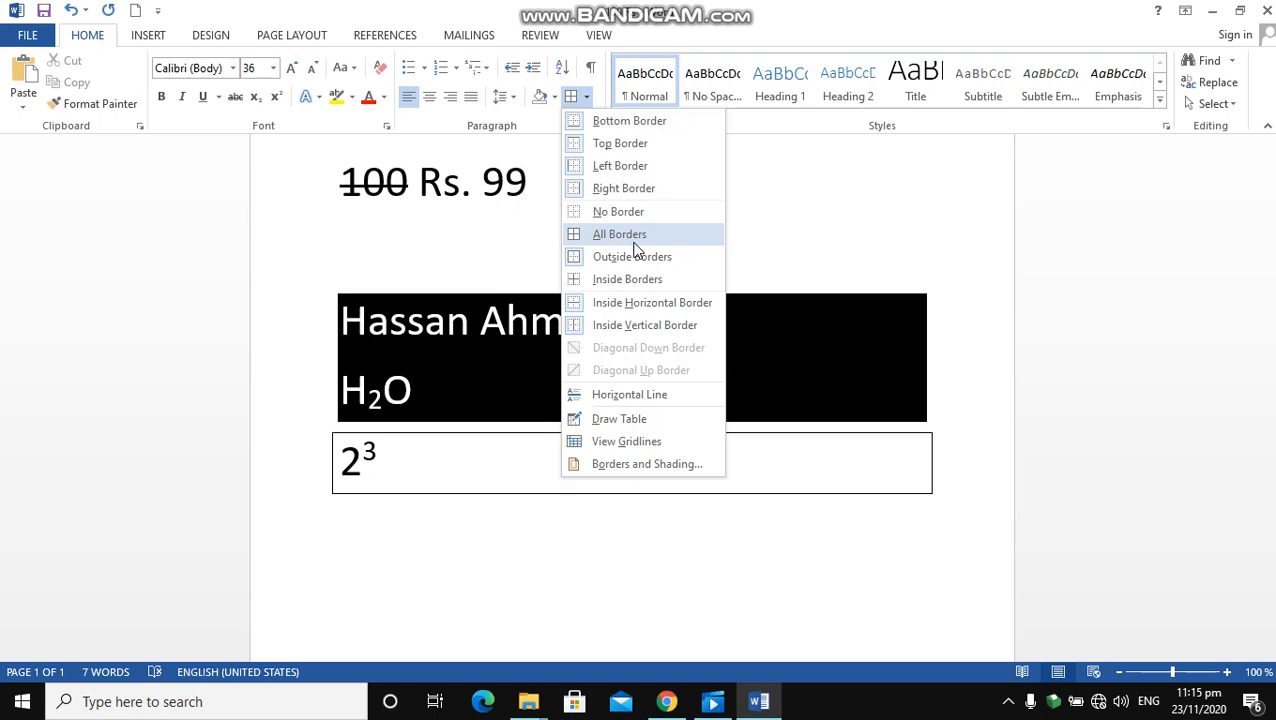
click(640, 168)
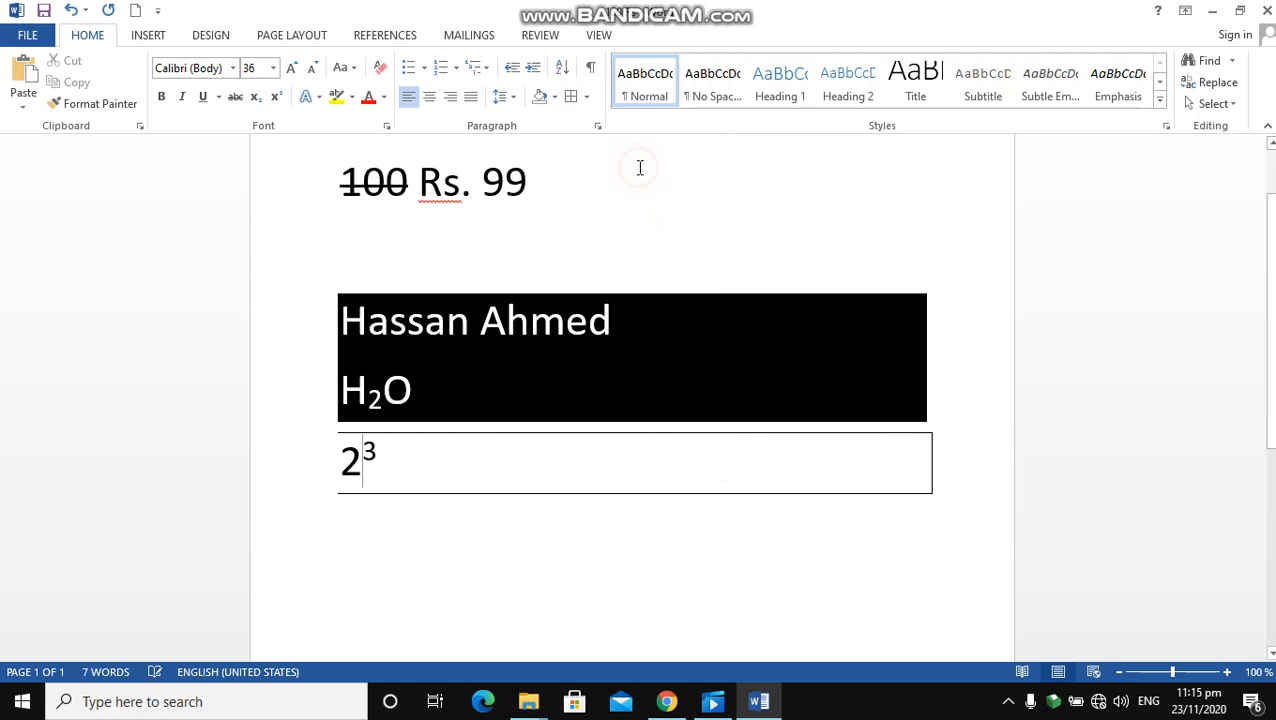
click(585, 101)
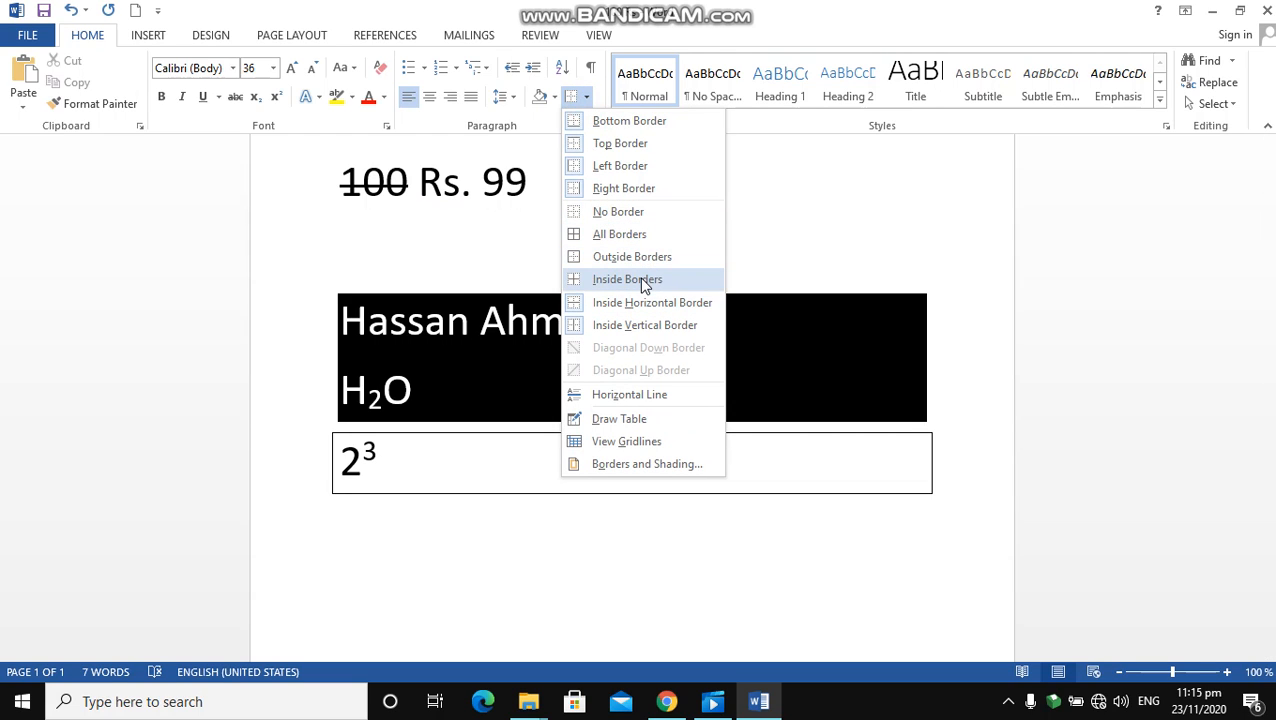
click(640, 216)
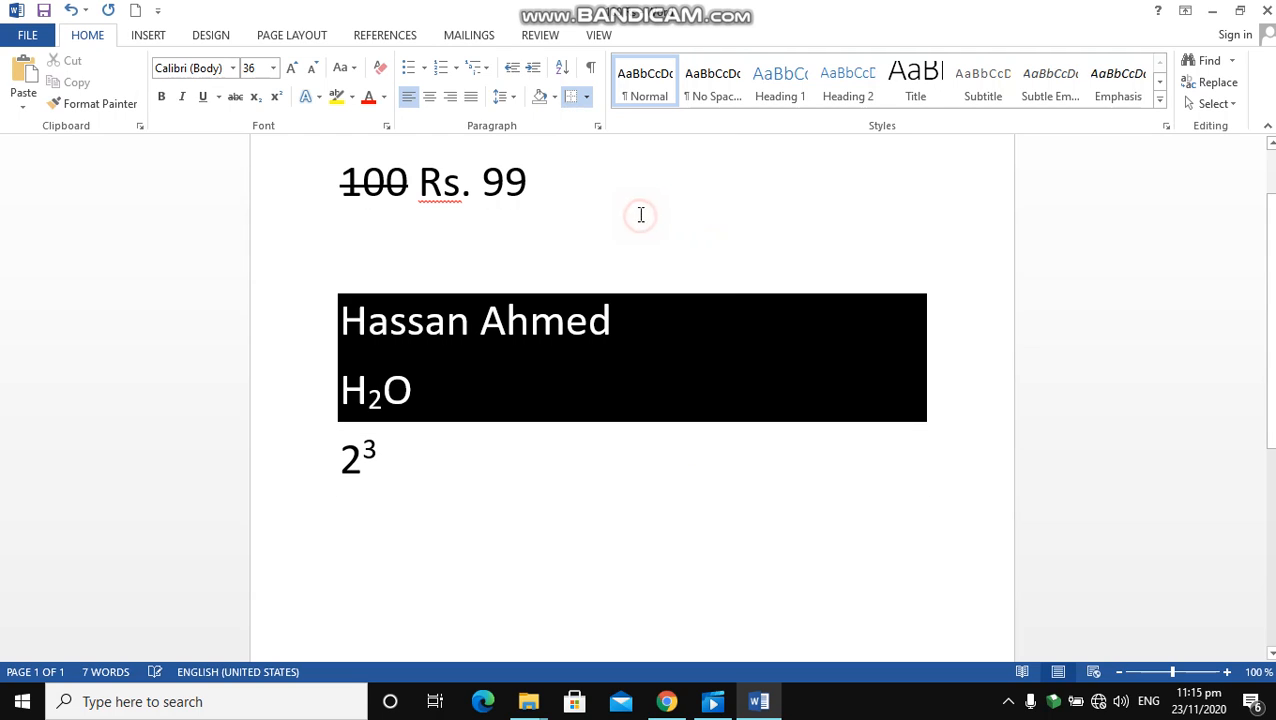
Try inserting a horizontal line between the 2 and its superscript 3, and undo it
click(586, 97)
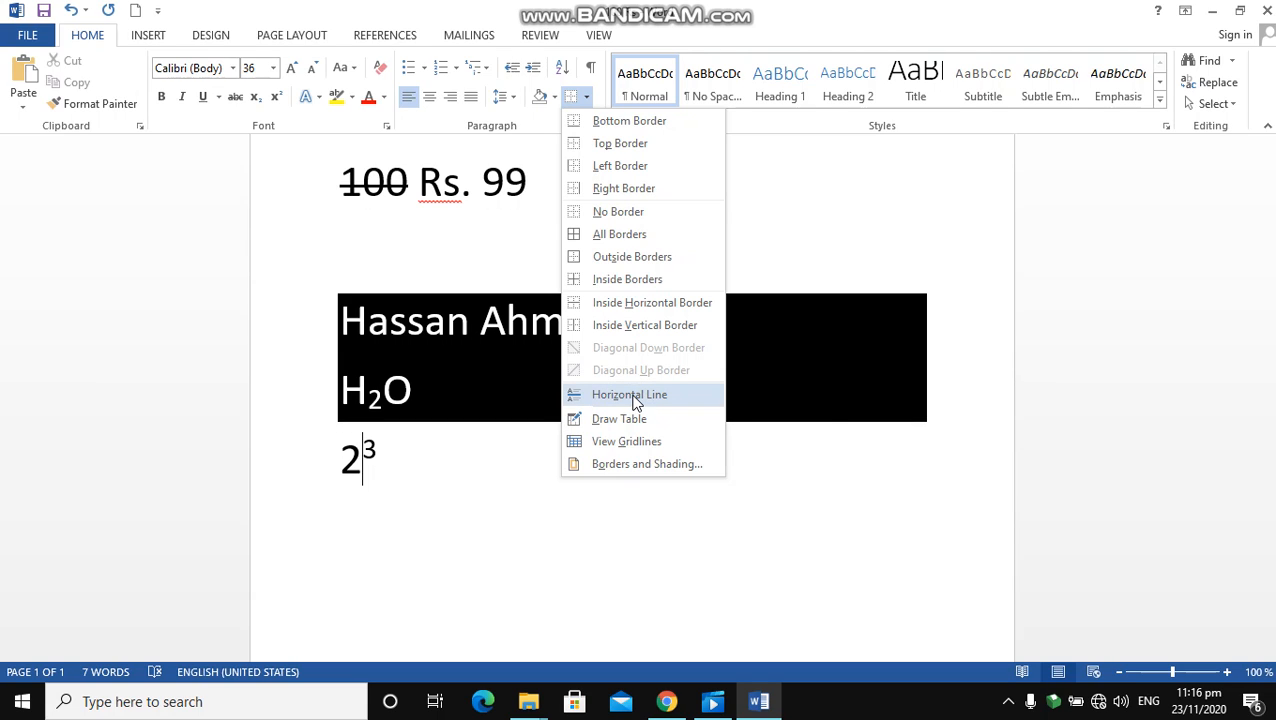
click(630, 395)
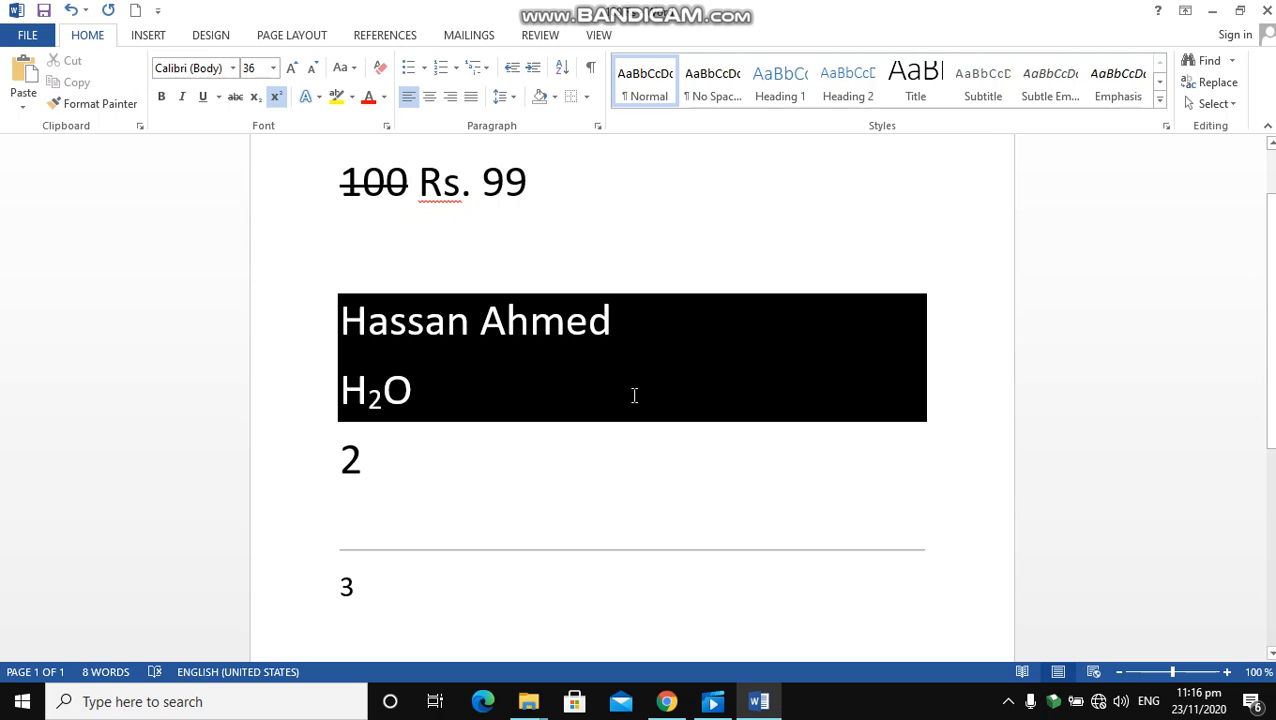
key(BackSpace)
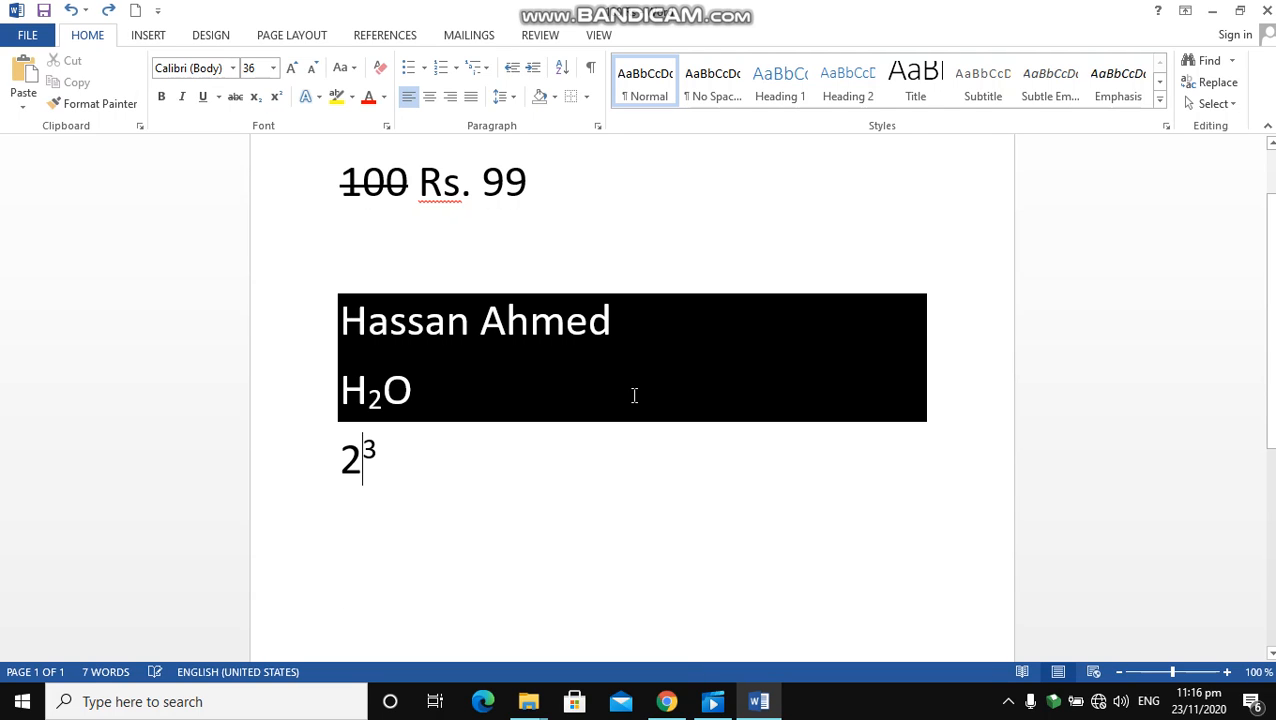
Insert a horizontal line directly after the superscript in 2³
click(396, 456)
click(587, 97)
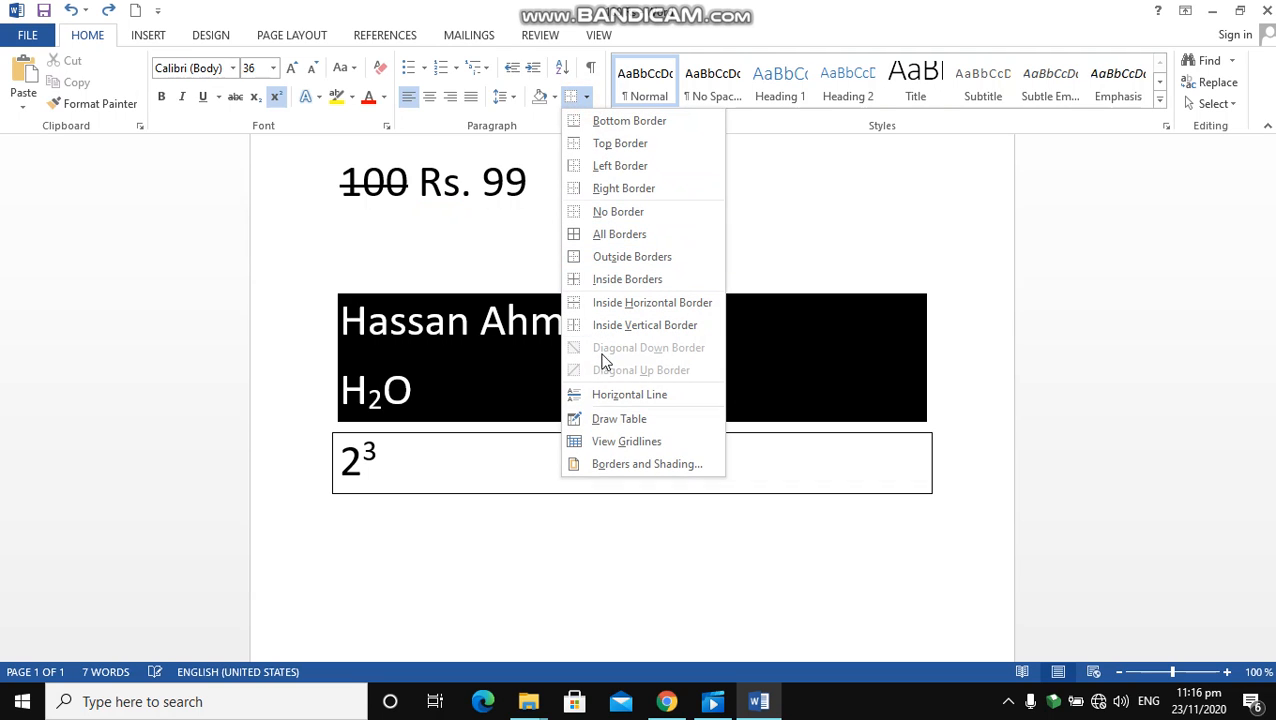
click(609, 398)
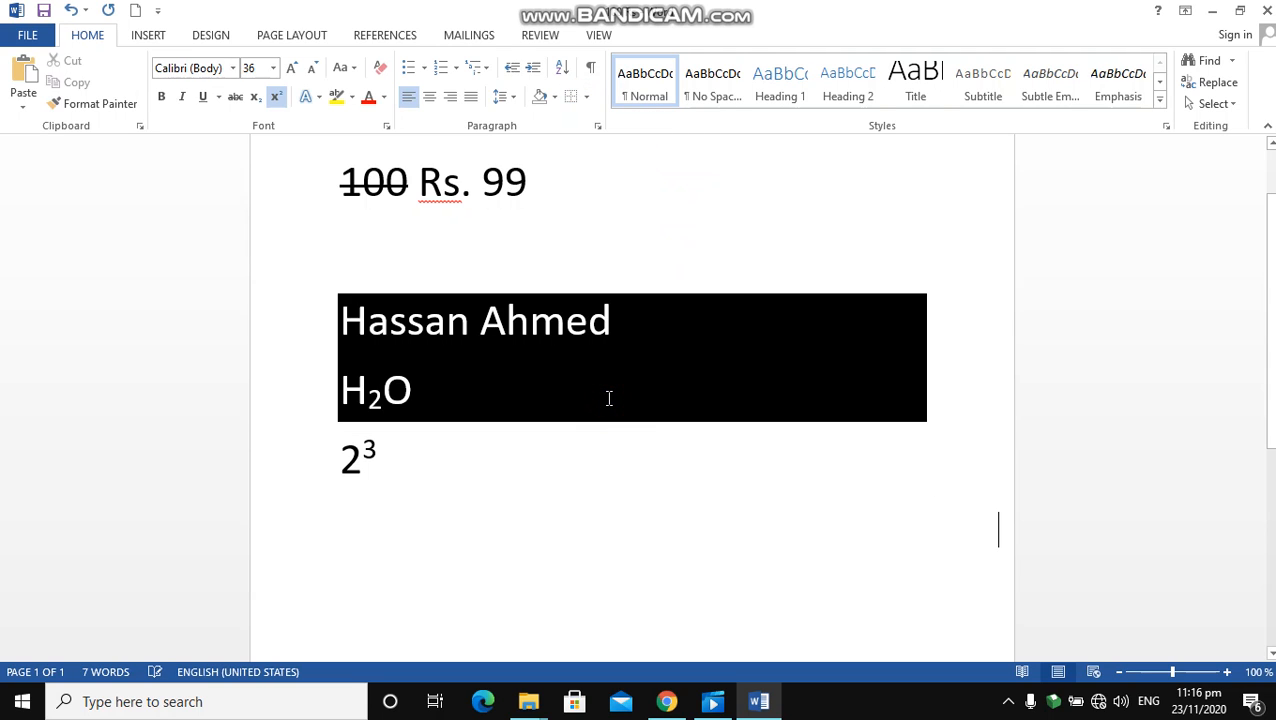
Draw a single-cell table below the 2³ line, about 9.2 cm high and 16.5 cm wide, using Draw Table
click(555, 99)
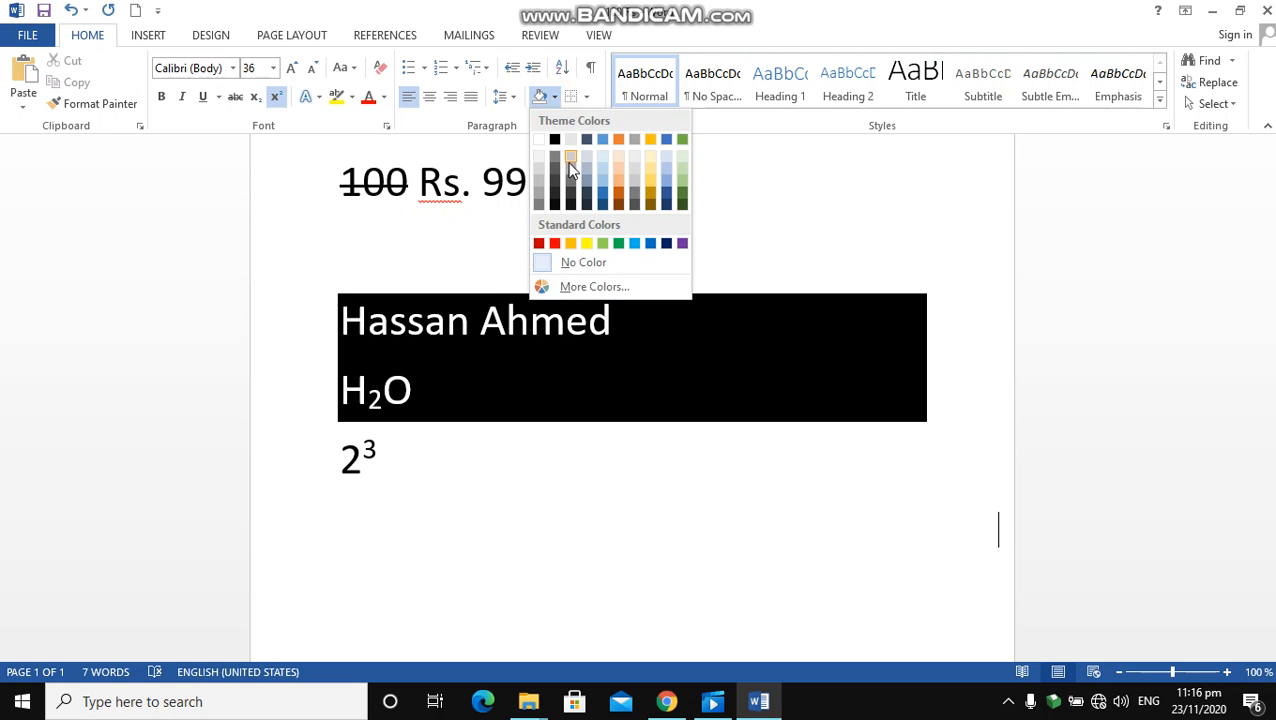
click(586, 97)
click(586, 97)
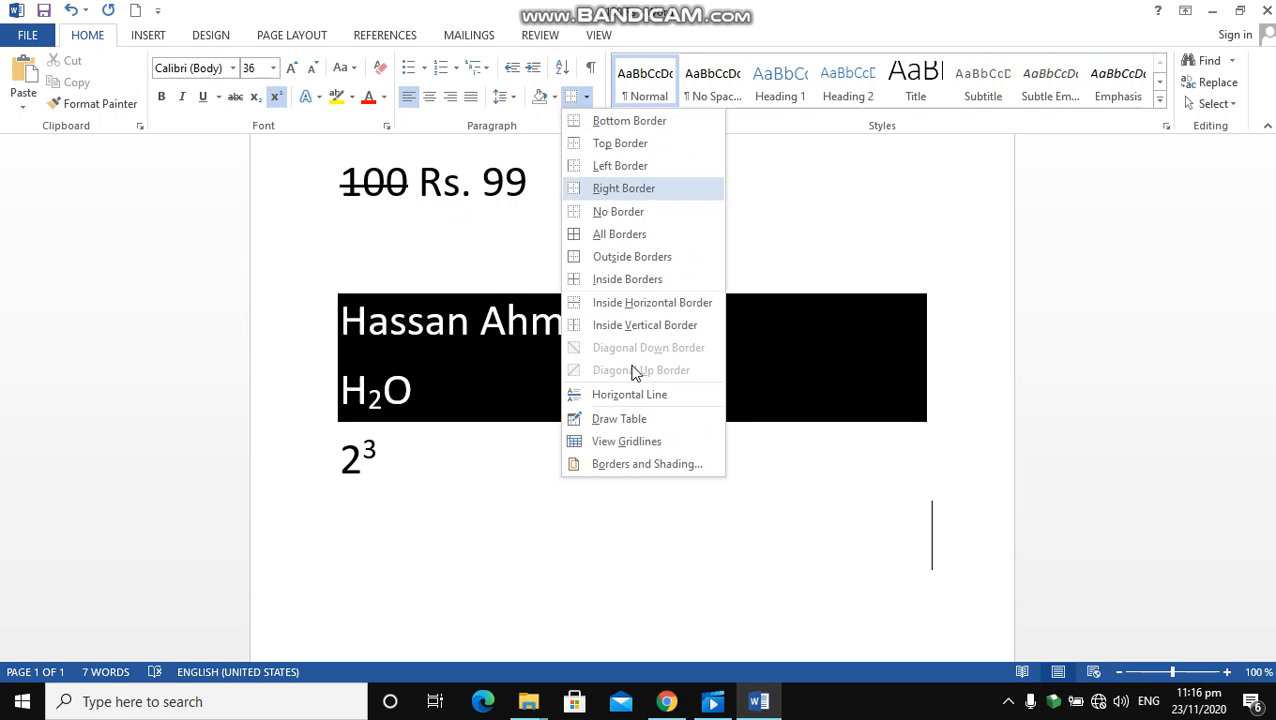
click(620, 420)
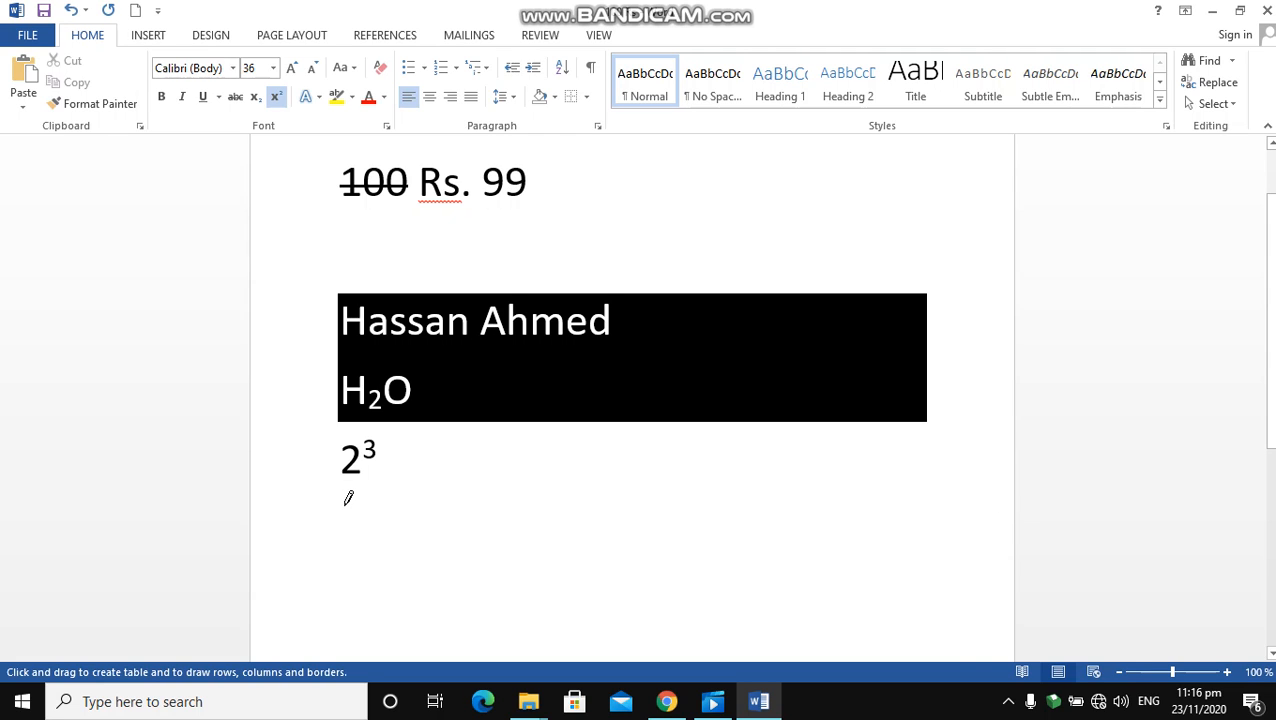
mouse_move(345, 505)
mouse_down()
mouse_move(487, 569)
mouse_move(729, 620)
mouse_move(876, 590)
mouse_move(974, 658)
mouse_move(975, 537)
mouse_move(989, 624)
mouse_move(900, 546)
mouse_move(966, 592)
mouse_move(990, 636)
mouse_up()
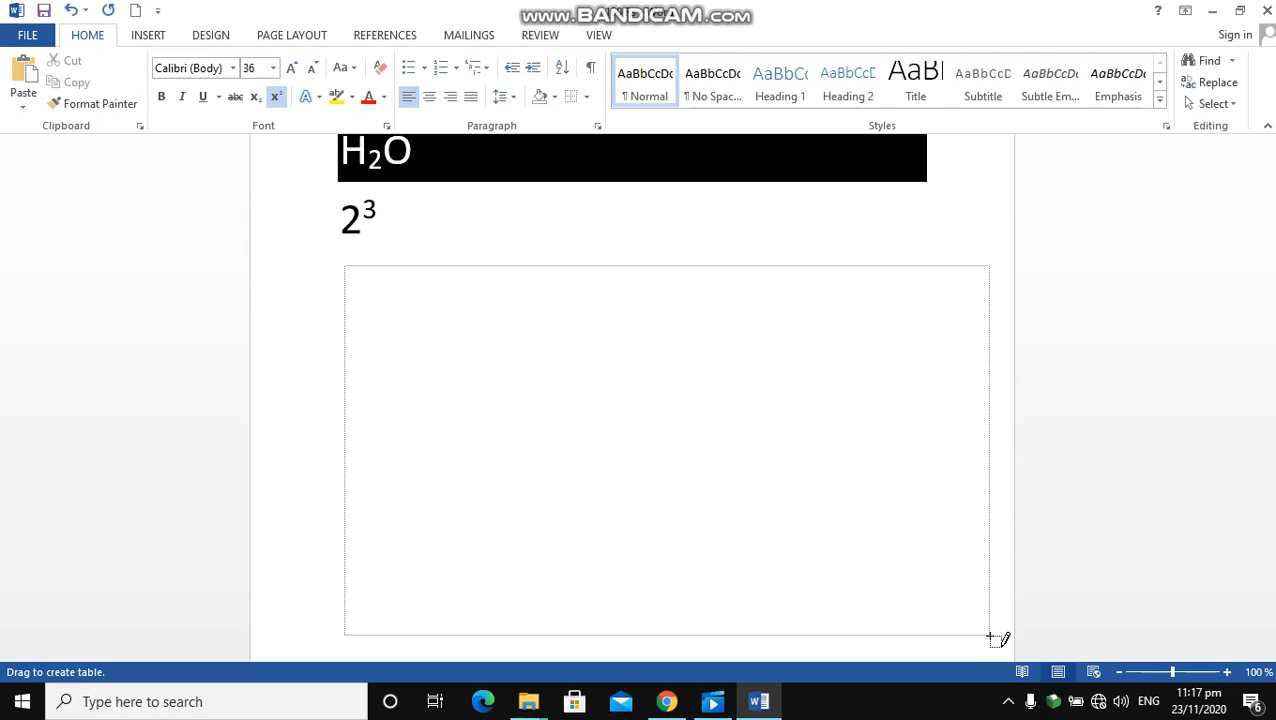
mouse_move(990, 636)
mouse_down()
mouse_move(958, 601)
mouse_move(996, 642)
mouse_move(989, 653)
mouse_move(977, 618)
mouse_move(931, 592)
mouse_up()
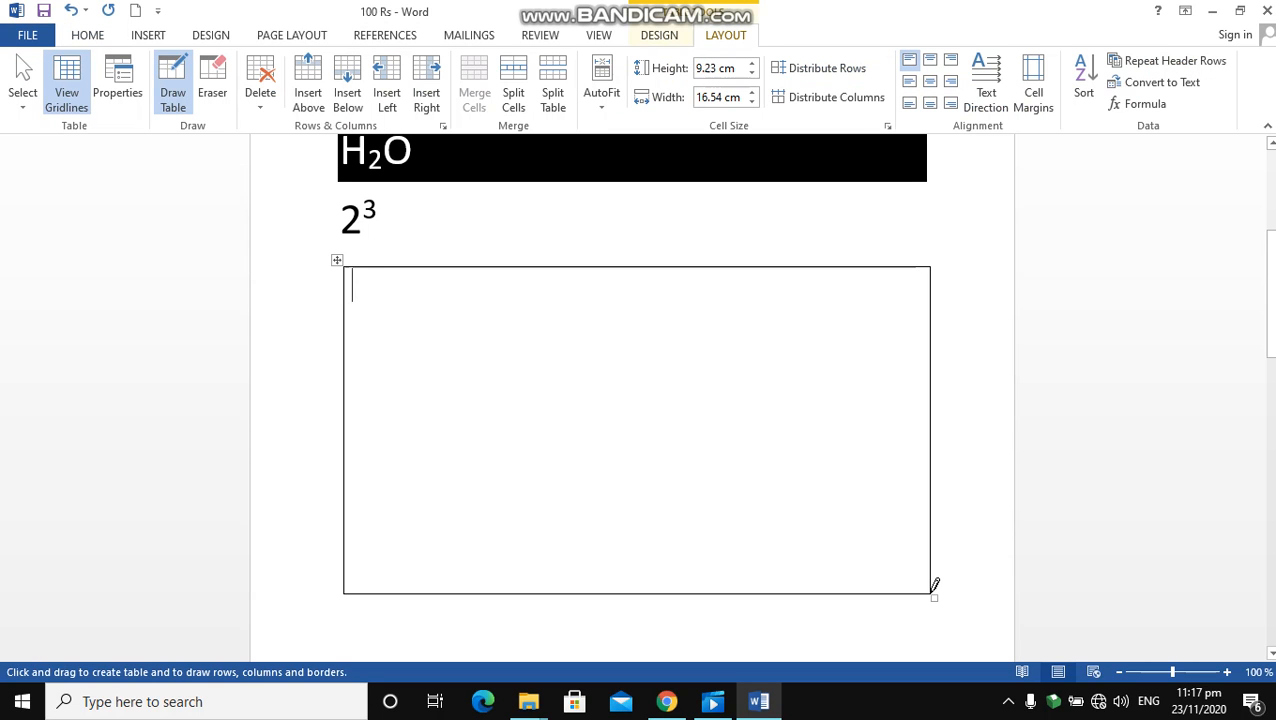
click(22, 80)
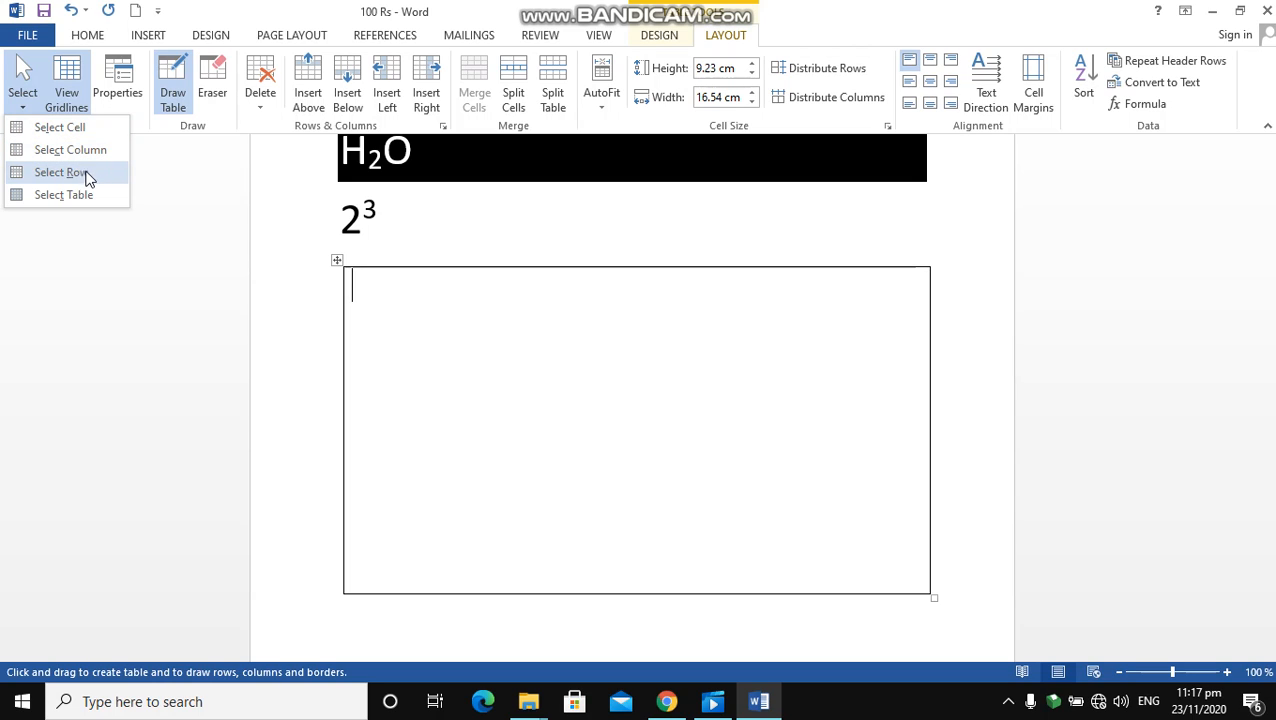
click(335, 256)
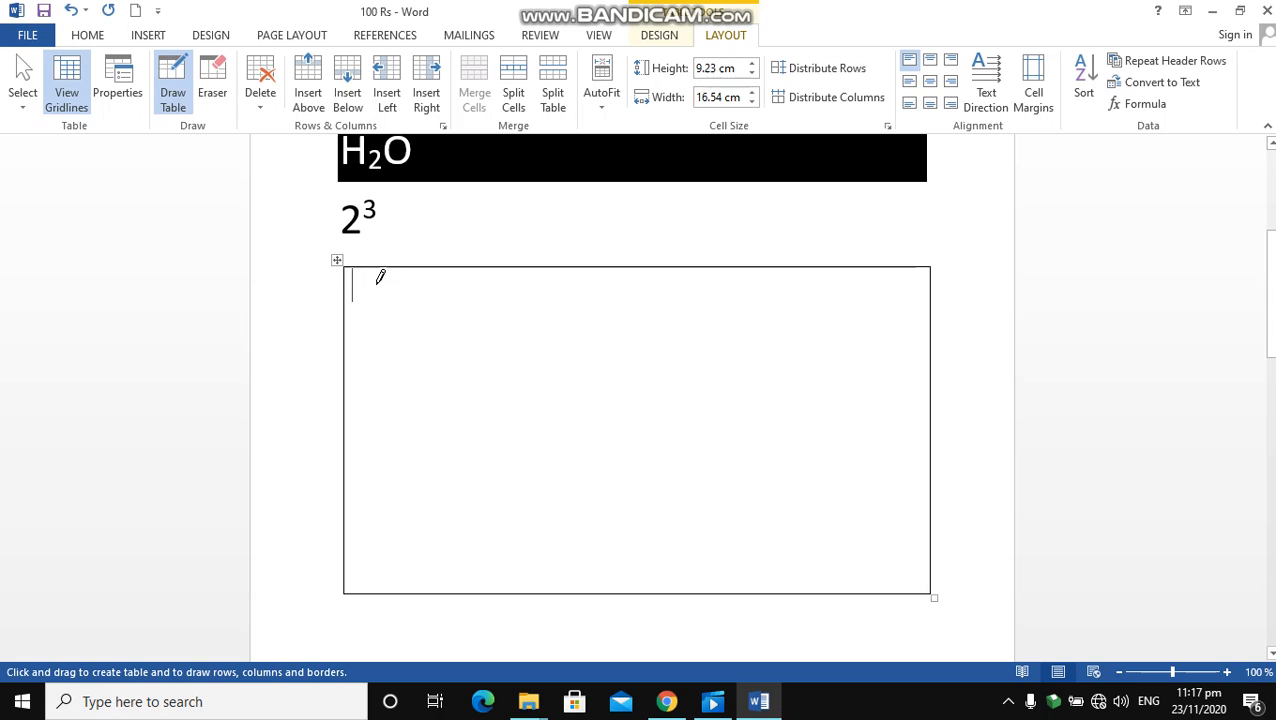
click(18, 90)
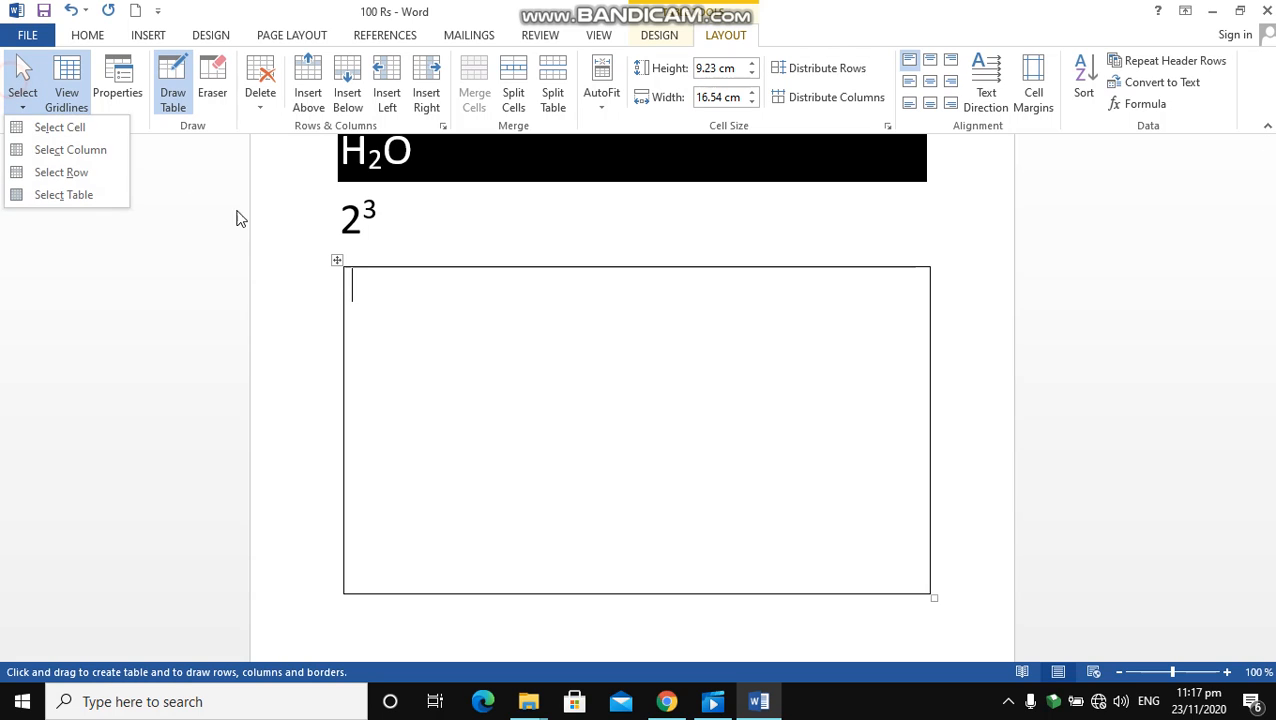
click(377, 335)
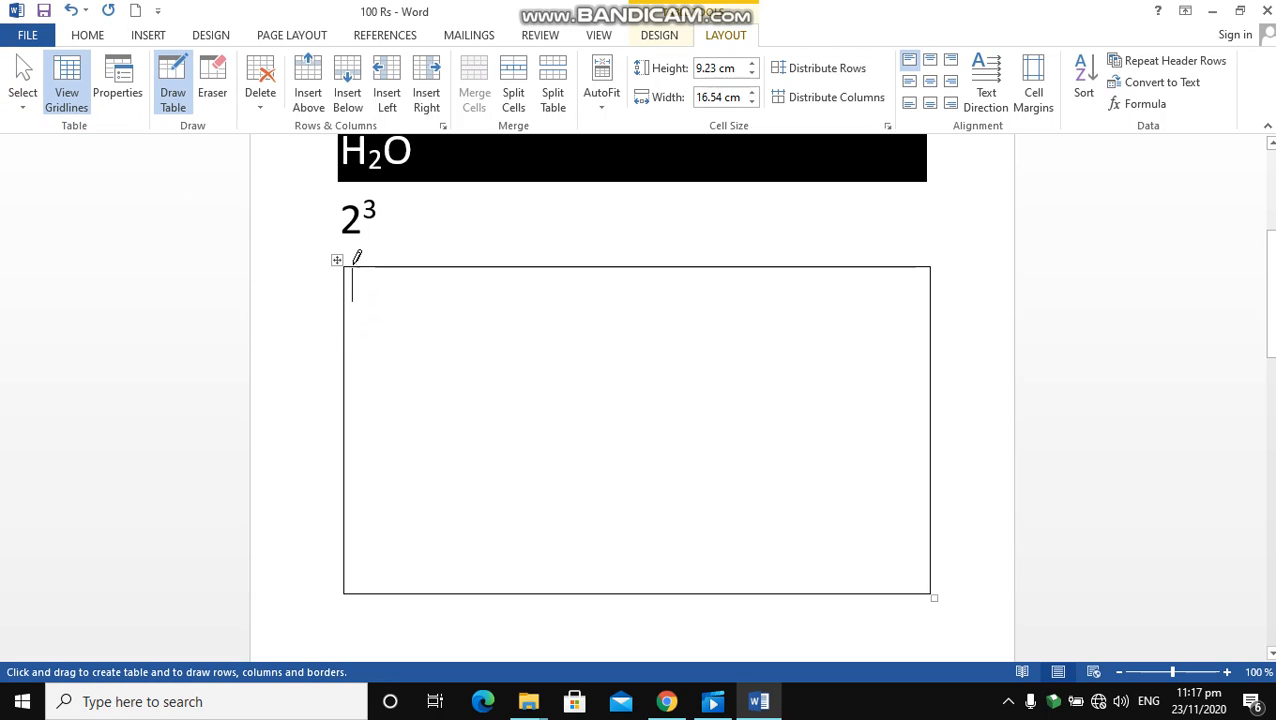
mouse_move(339, 260)
mouse_down()
mouse_move(334, 296)
mouse_move(320, 302)
mouse_up()
key(ctrl+z)
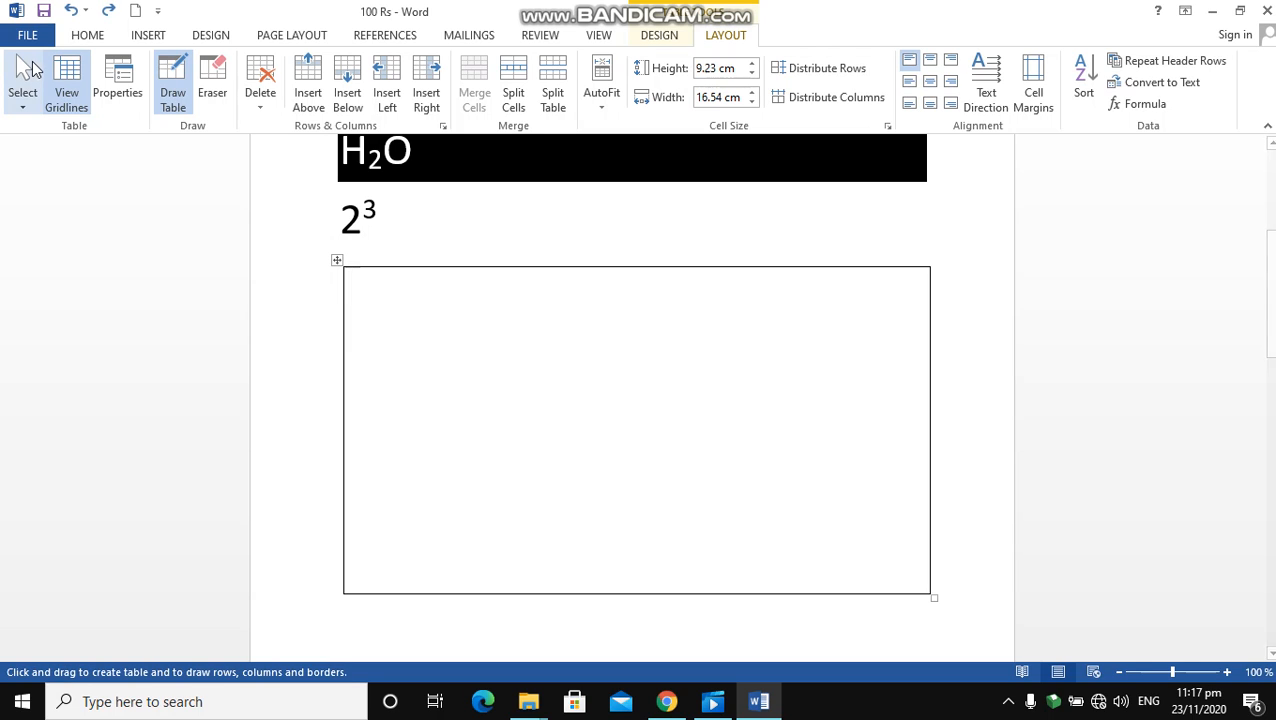
Select the whole table and move it slightly left to line up with the text margin
click(22, 100)
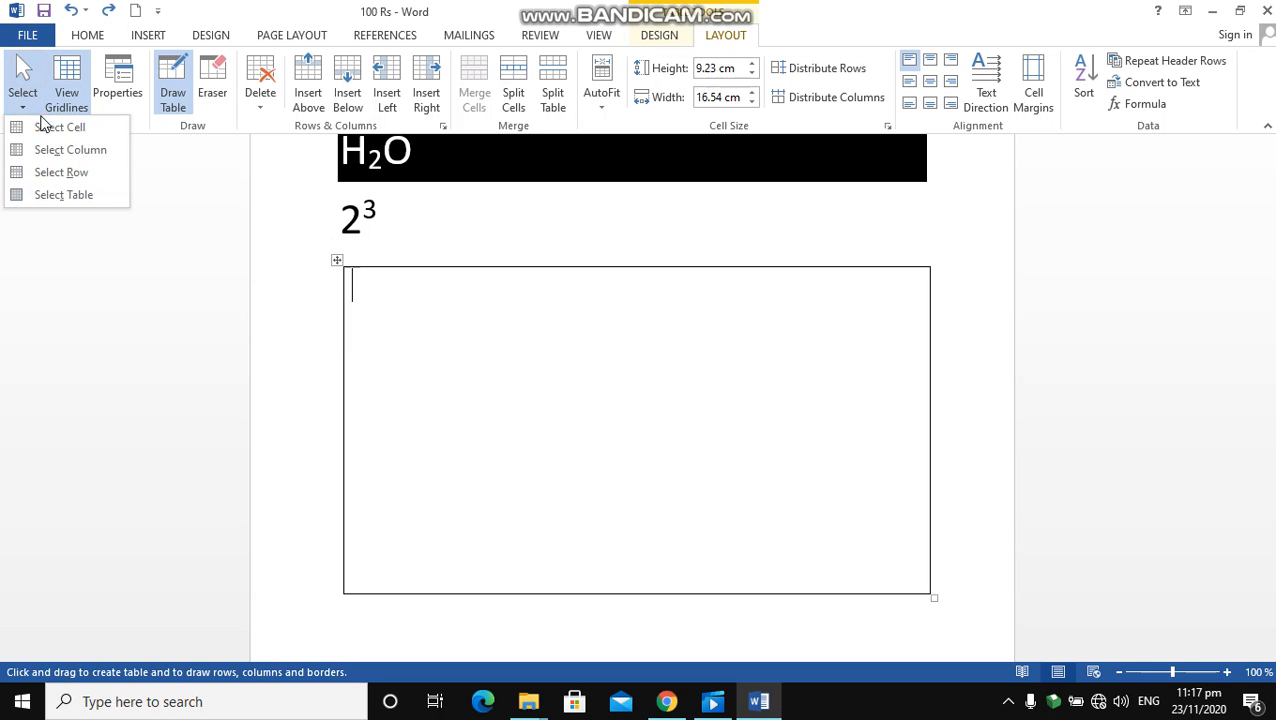
click(66, 195)
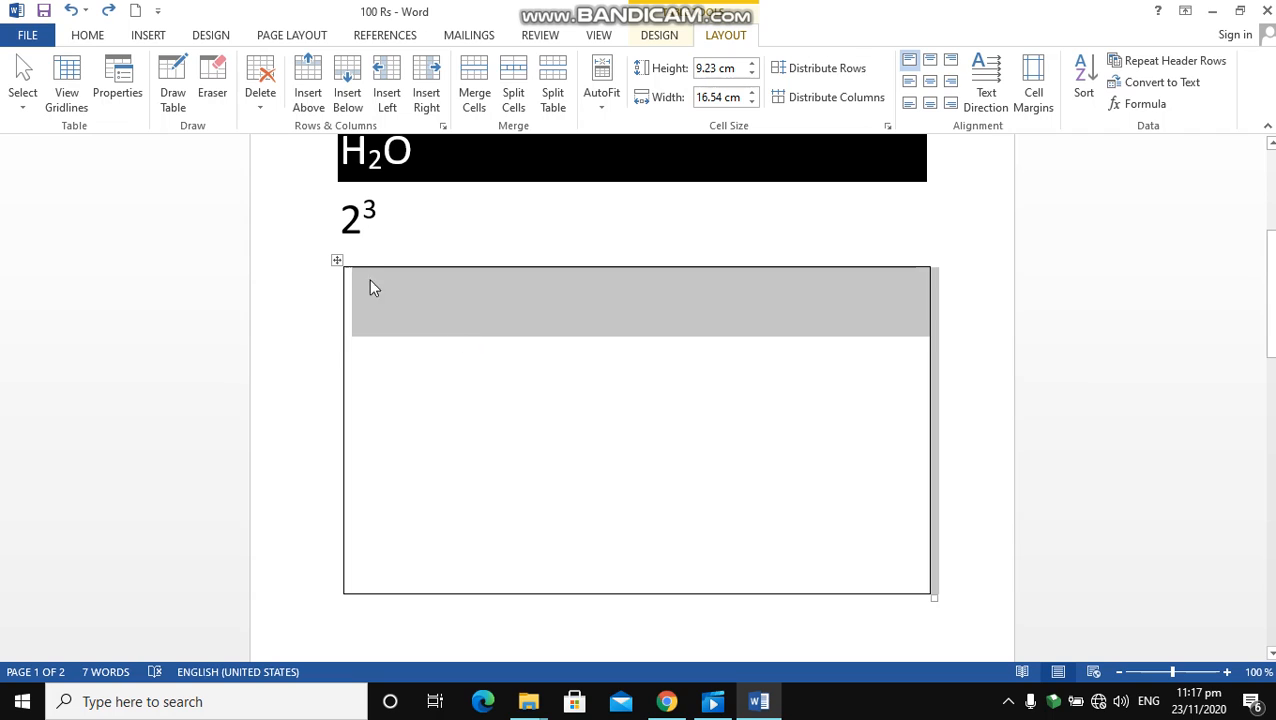
mouse_move(339, 260)
mouse_down()
mouse_move(342, 370)
mouse_move(334, 262)
mouse_up()
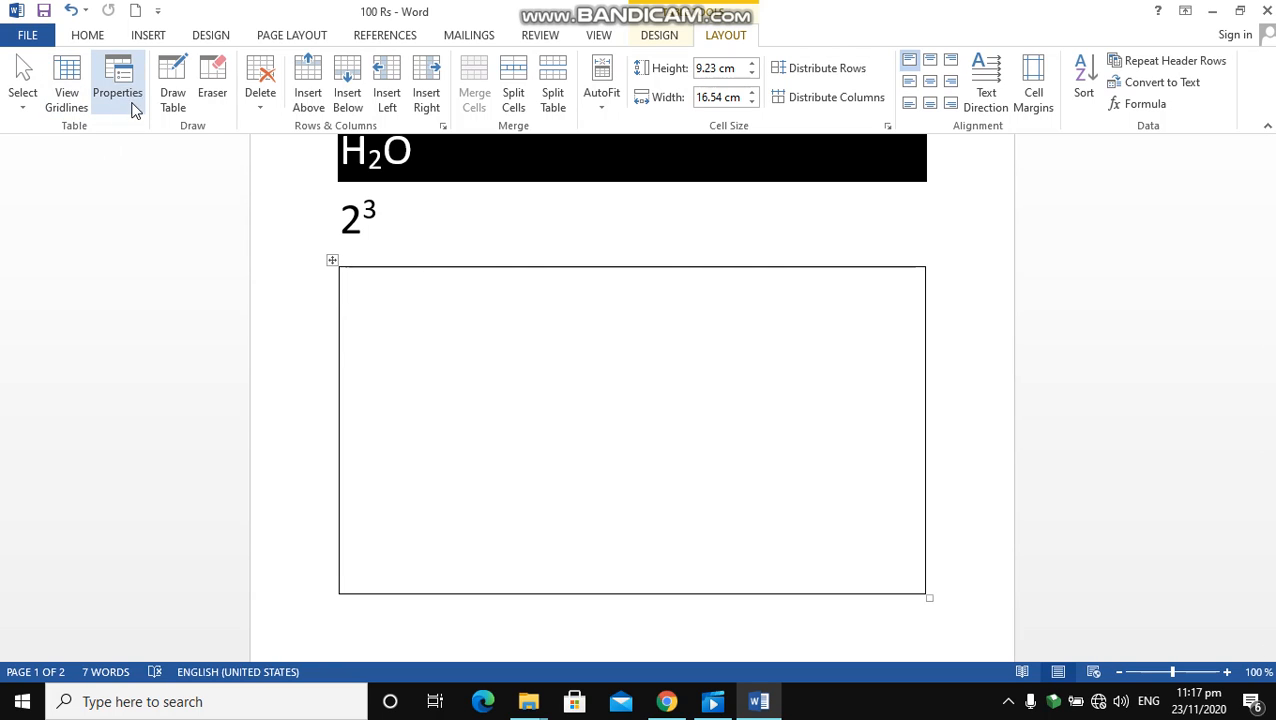
Turn on the table gridlines and look at the table's properties without changing them
click(64, 78)
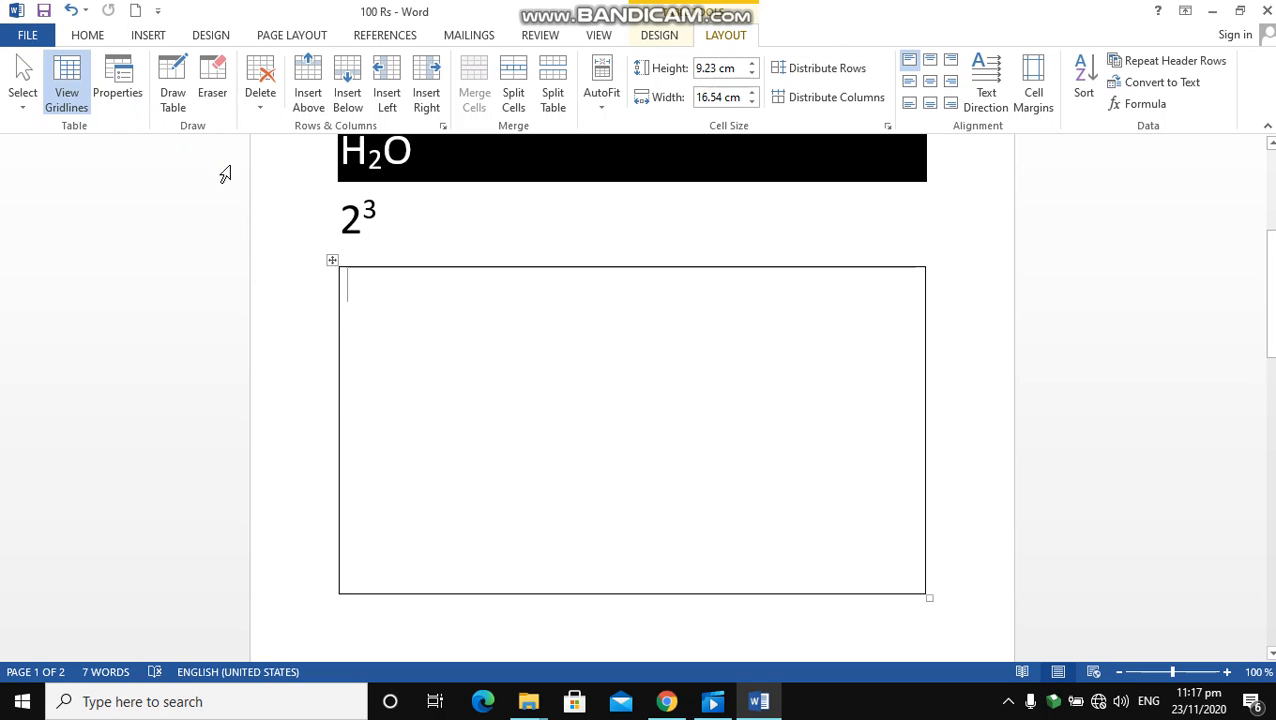
click(133, 76)
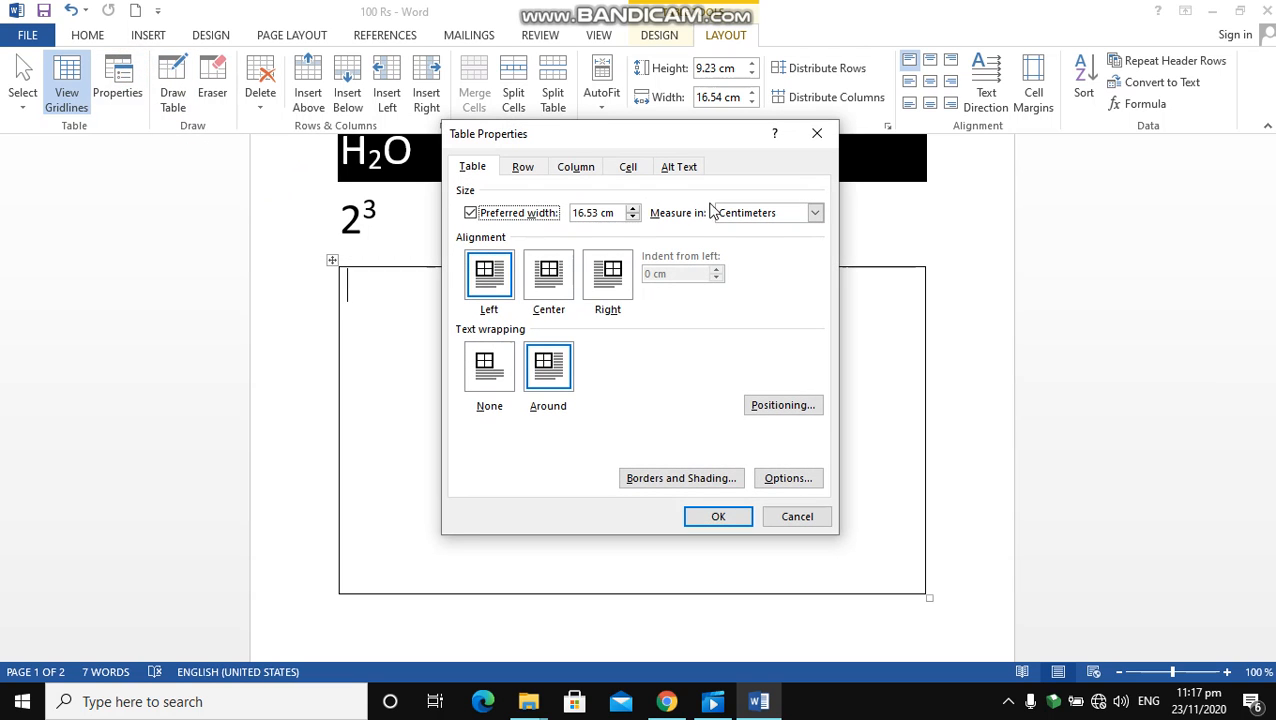
click(812, 137)
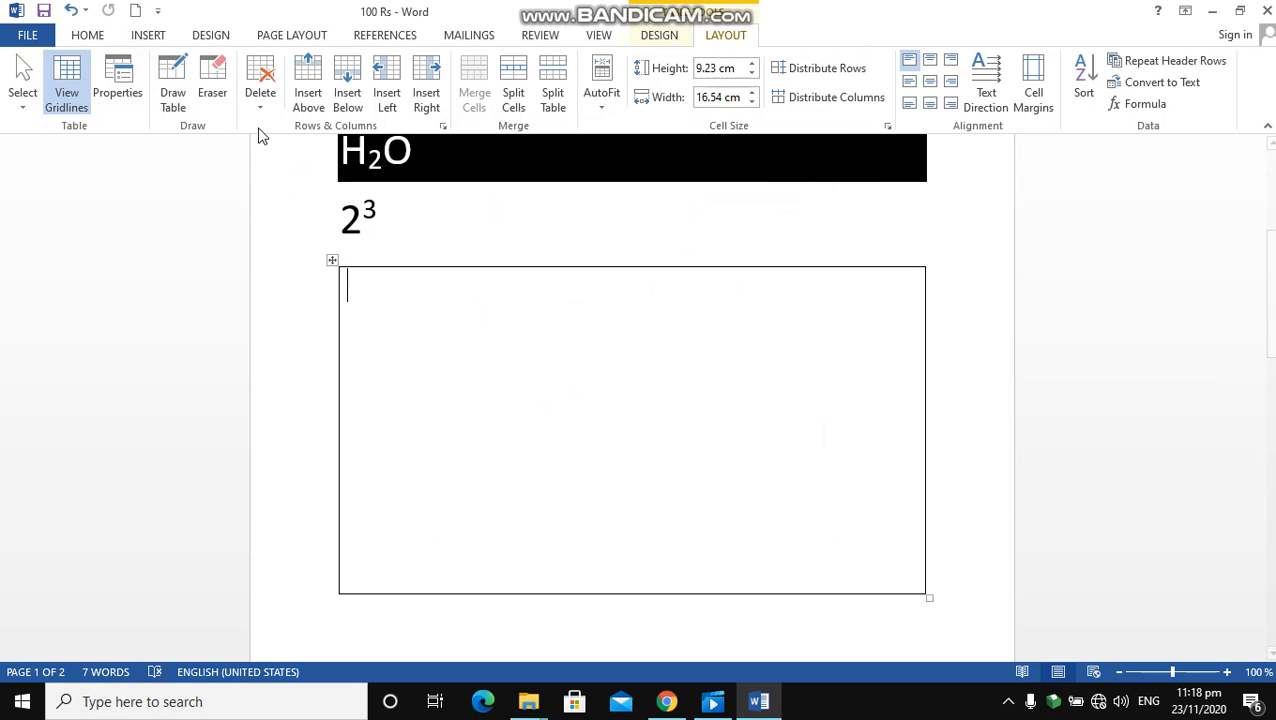
Draw a vertical divider about 2.9 cm from the table's left edge and a full-width horizontal divider about 2.4 cm below its top edge
click(173, 80)
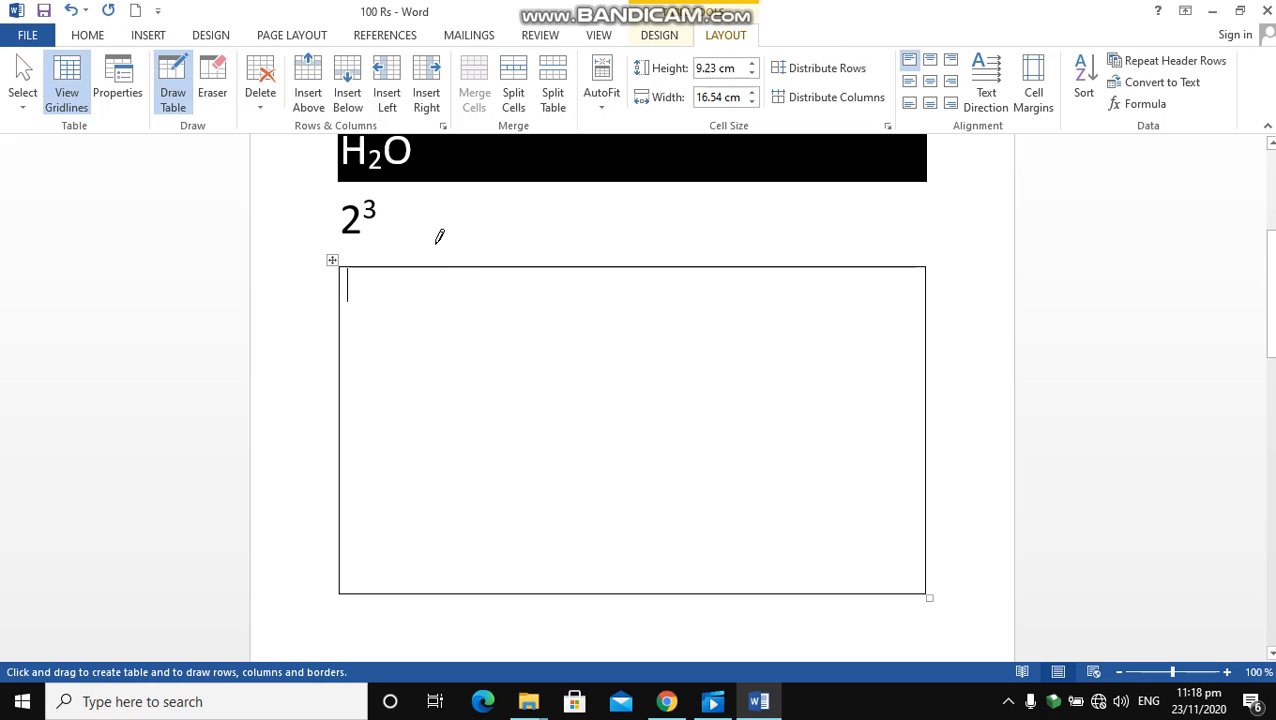
mouse_move(446, 266)
mouse_down()
mouse_move(458, 438)
mouse_move(463, 423)
mouse_up()
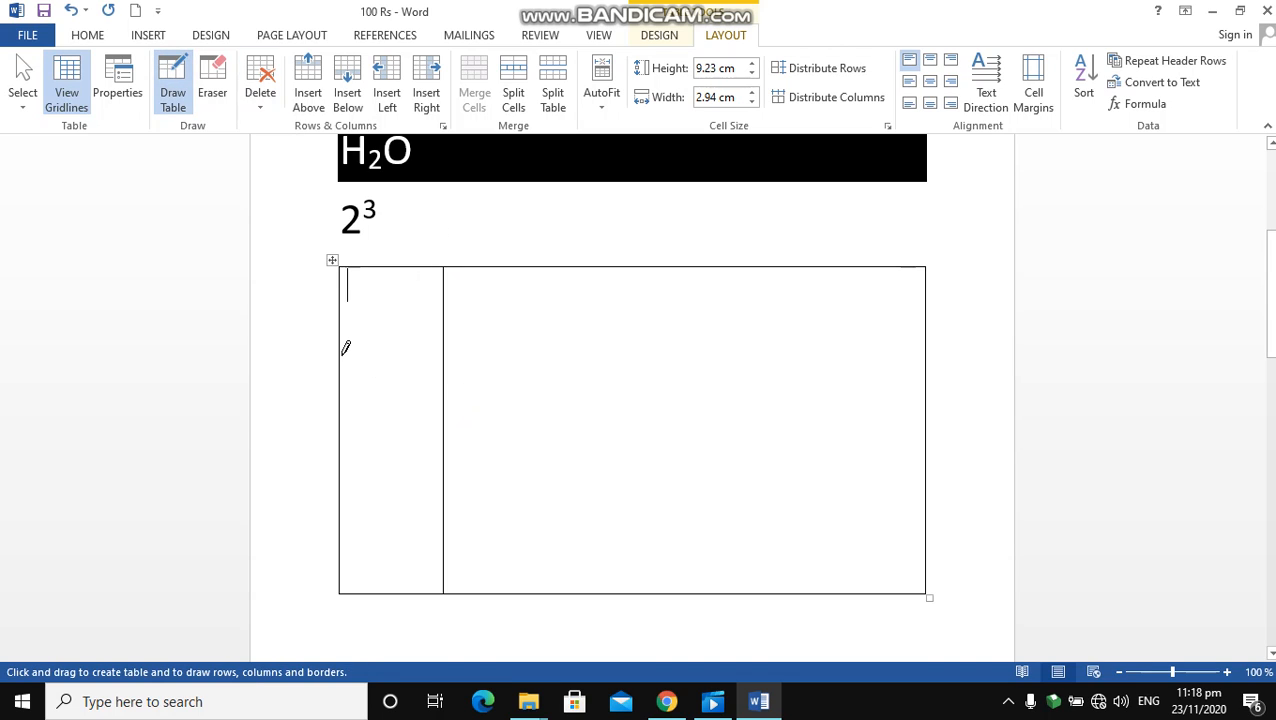
mouse_move(341, 353)
mouse_down()
mouse_move(583, 381)
mouse_move(622, 366)
mouse_move(903, 367)
mouse_move(937, 361)
mouse_move(931, 352)
mouse_up()
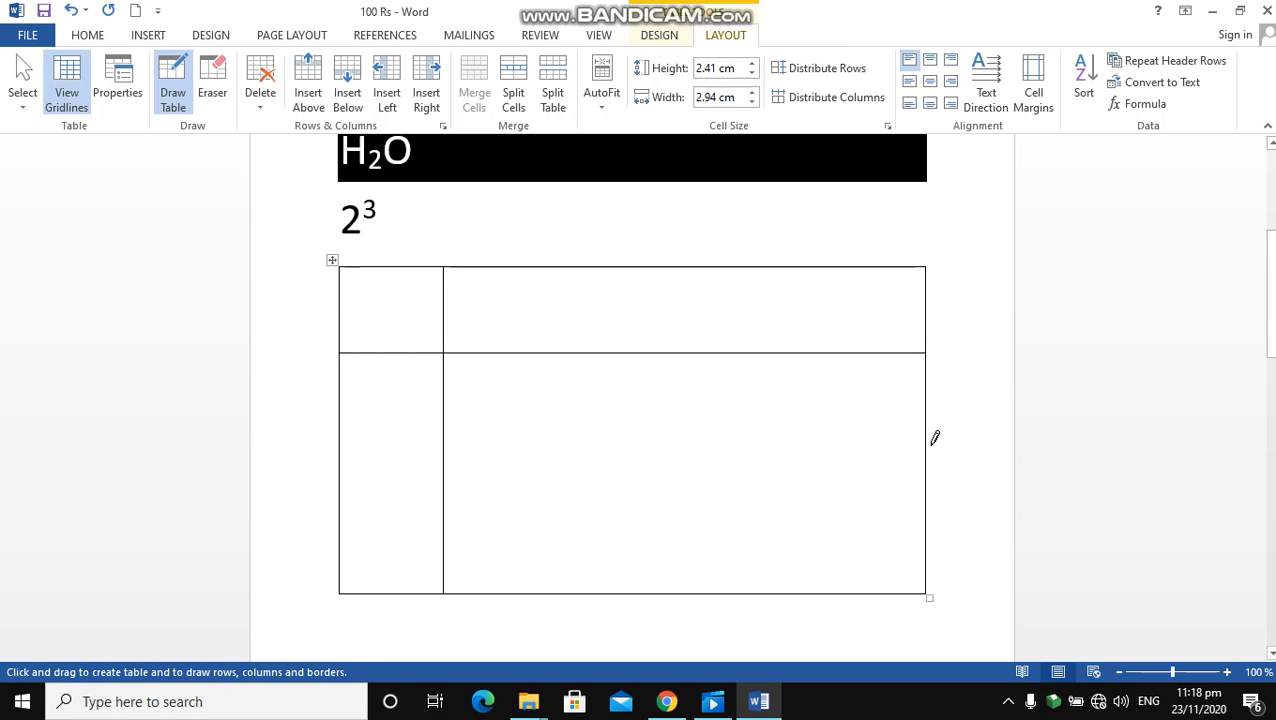
Draw a diagonal line across the table's top-left cell and a horizontal divider about 2.8 cm below the first row in the wide column
click(929, 438)
mouse_move(929, 438)
mouse_down()
mouse_move(533, 413)
mouse_move(455, 438)
mouse_move(447, 346)
mouse_move(387, 279)
mouse_move(344, 266)
mouse_up()
mouse_move(444, 423)
mouse_down()
mouse_move(698, 449)
mouse_move(835, 433)
mouse_move(865, 480)
mouse_move(927, 482)
mouse_up()
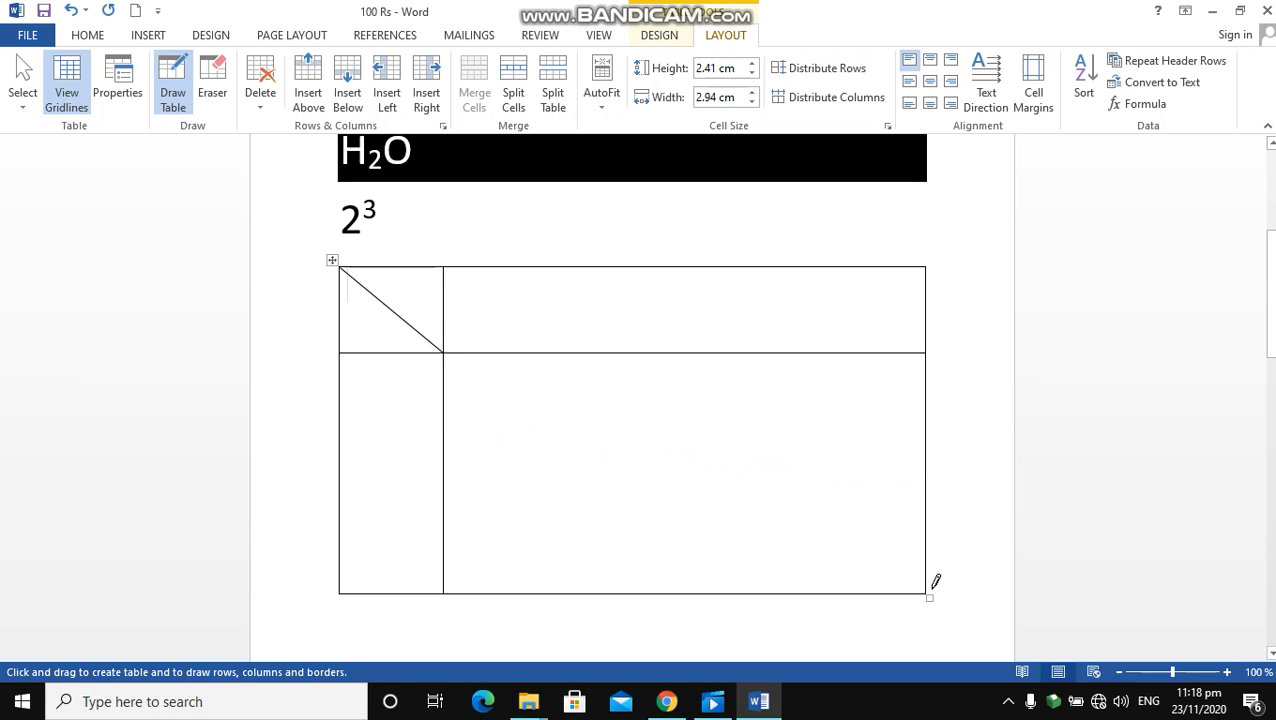
mouse_move(927, 590)
mouse_down()
mouse_move(649, 347)
mouse_move(467, 364)
mouse_move(484, 398)
mouse_move(474, 418)
mouse_move(444, 408)
mouse_move(444, 473)
mouse_move(416, 567)
mouse_move(448, 484)
mouse_move(441, 450)
mouse_move(880, 464)
mouse_up()
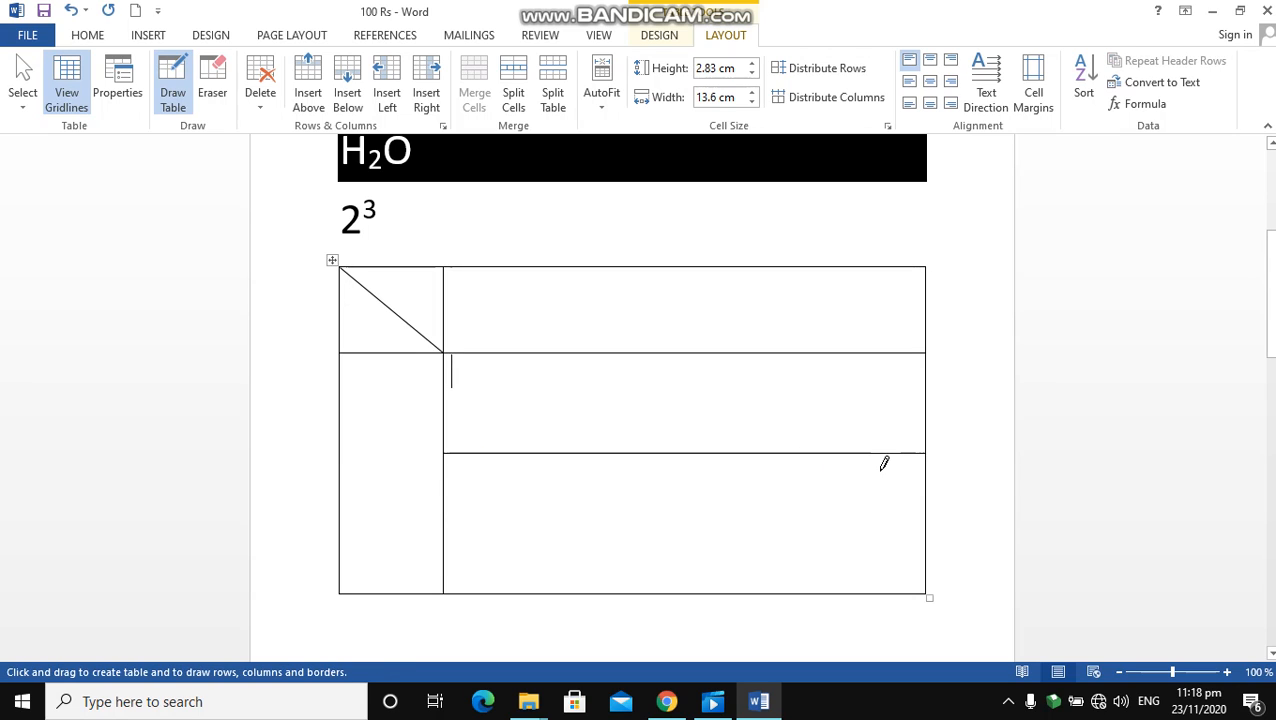
Split the wide column with a vertical divider about 7.1 cm from its left edge and its last row with a horizontal divider
drag(698, 261, 710, 495)
drag(704, 551, 707, 535)
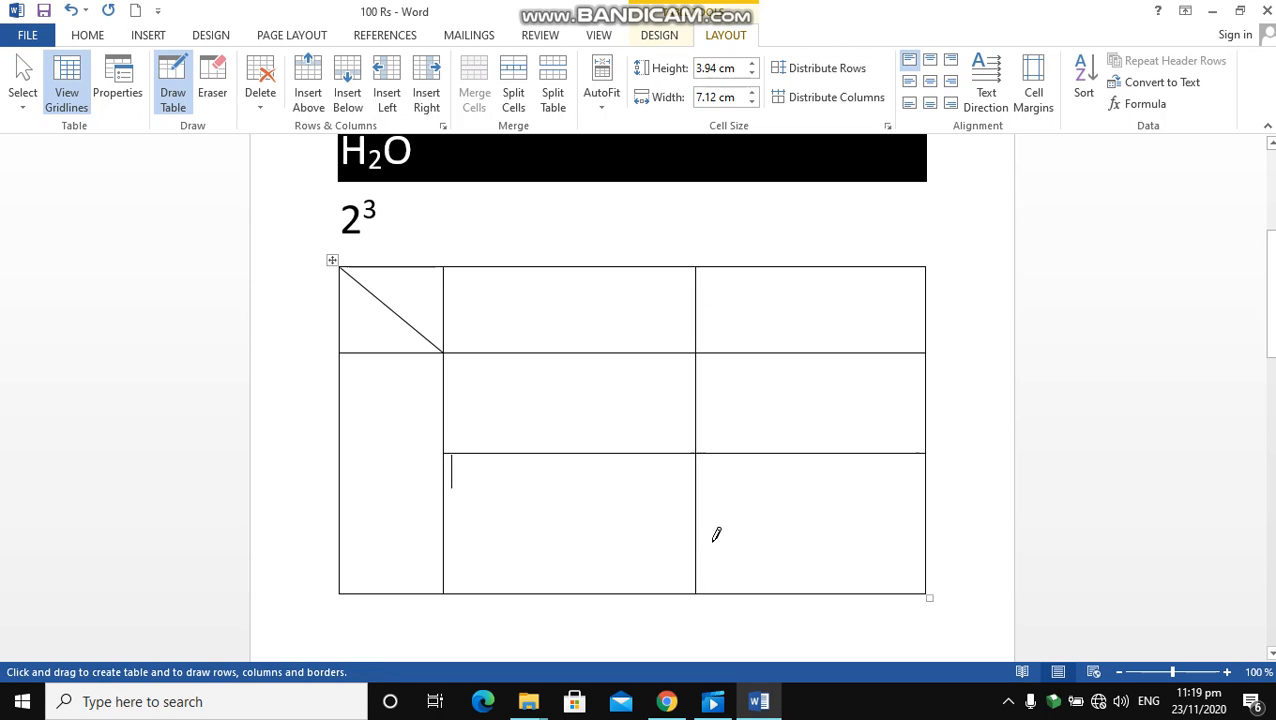
mouse_move(929, 539)
mouse_down()
mouse_move(592, 473)
mouse_move(451, 521)
mouse_up()
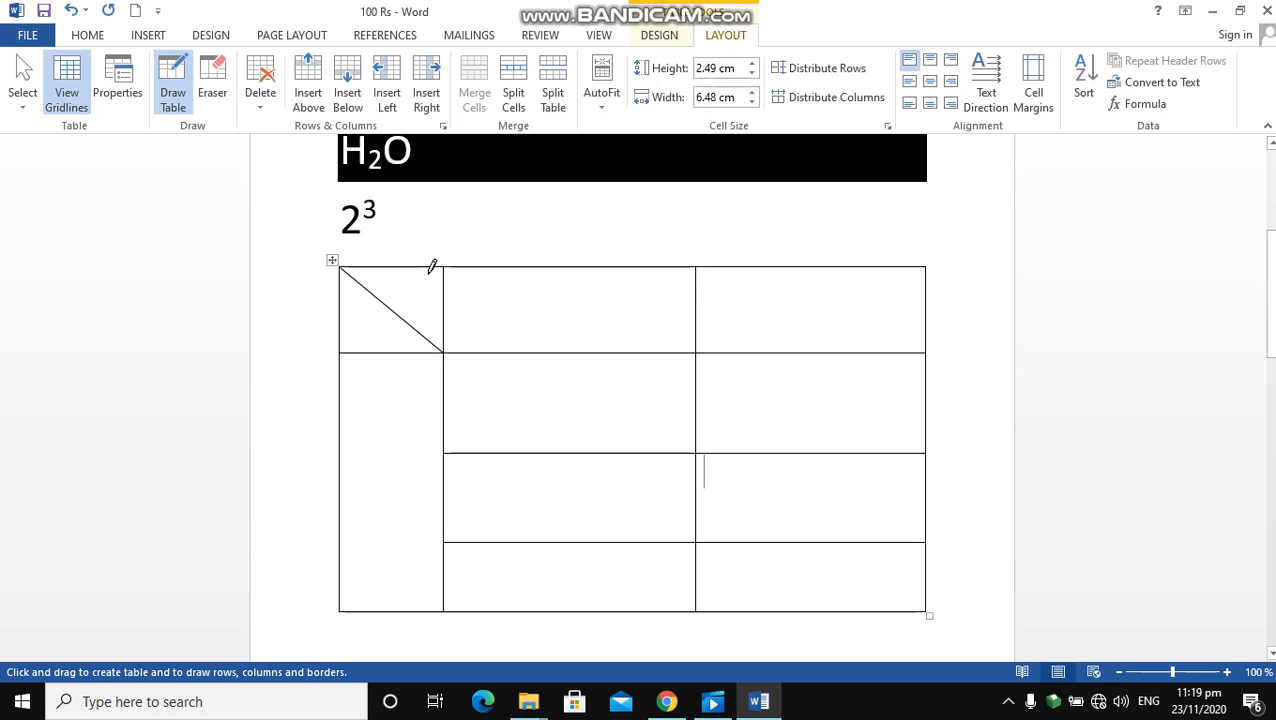
Erase the lowest inner horizontal divider in both the middle and right columns
click(217, 76)
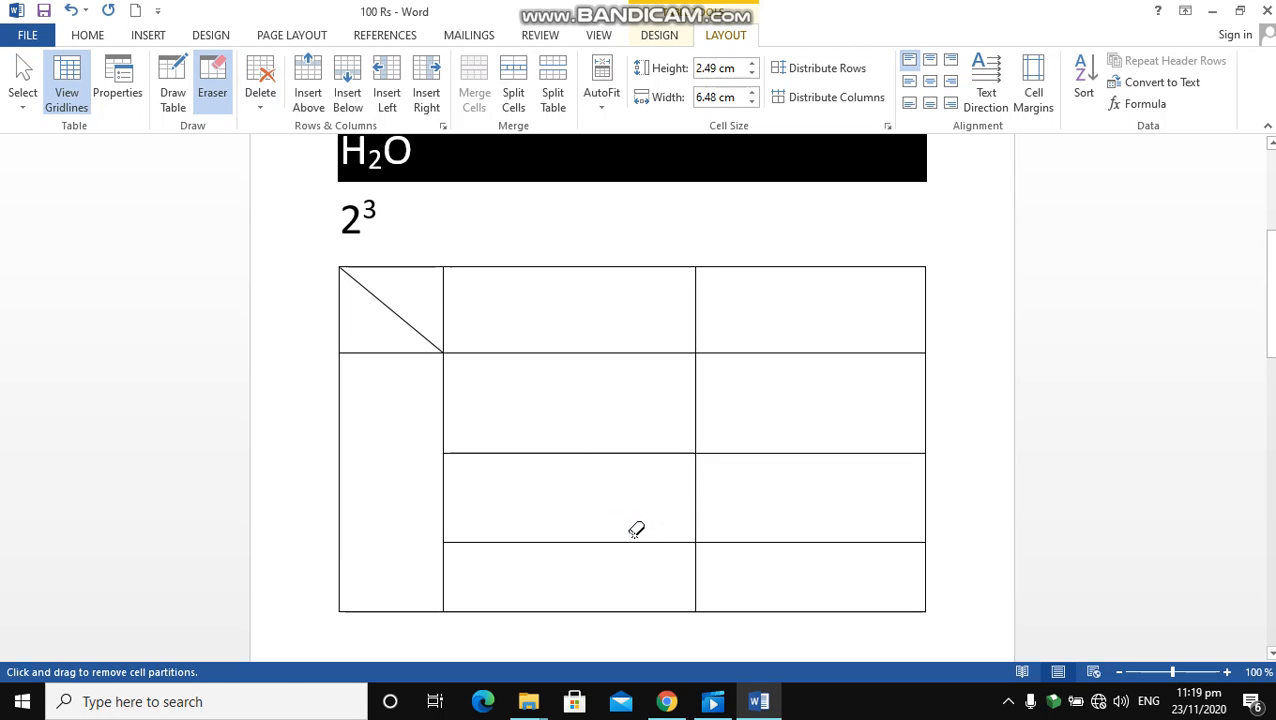
drag(635, 543, 636, 548)
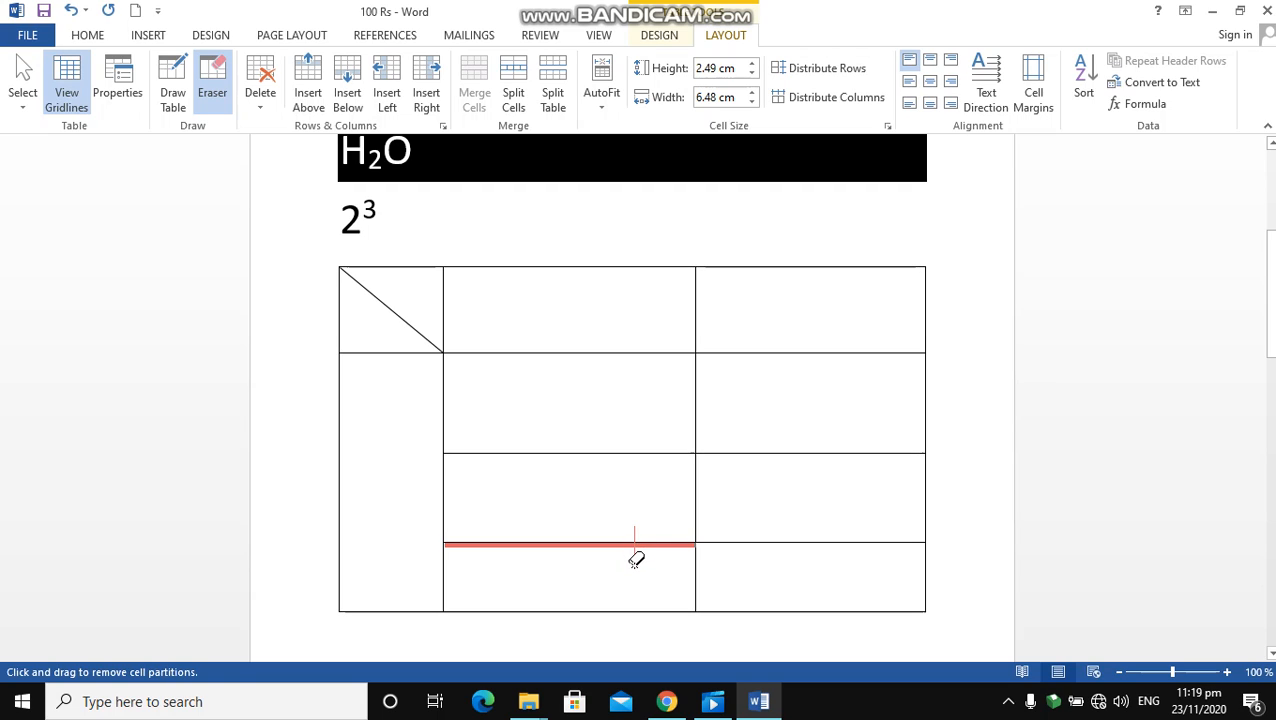
drag(636, 560, 636, 560)
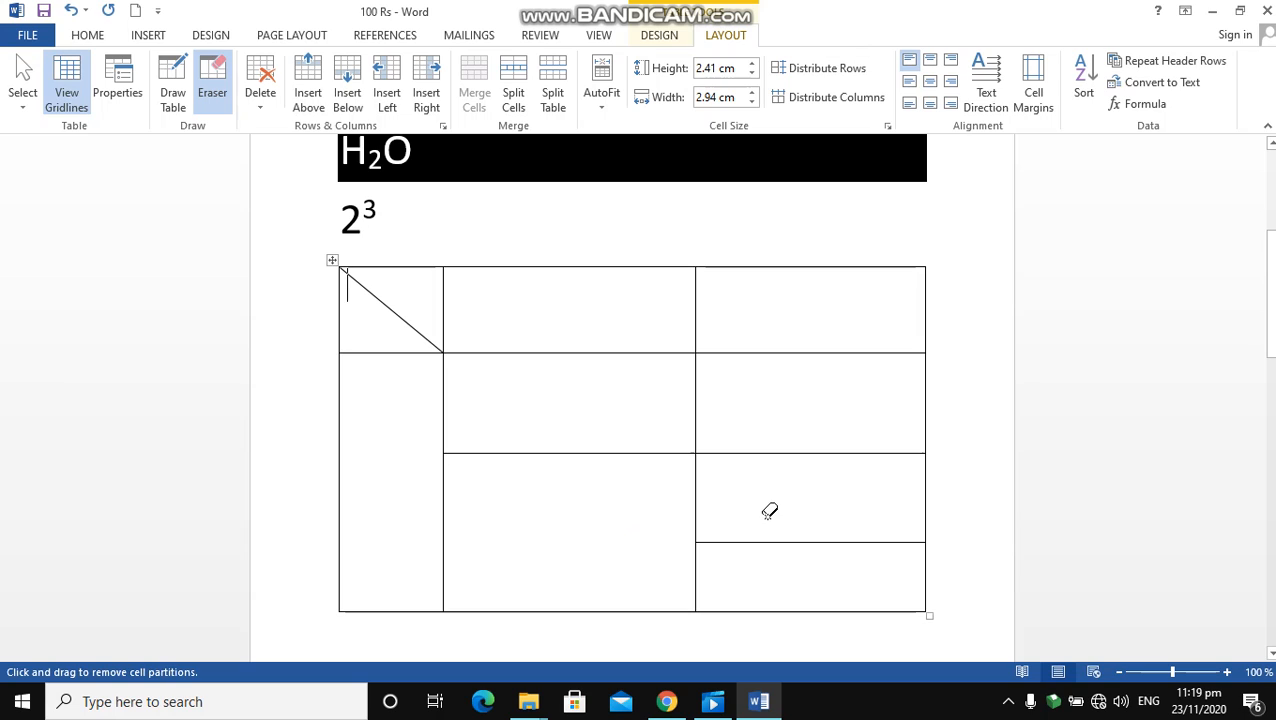
drag(767, 515, 774, 549)
Try erasing the table's first two columns with the Eraser, and undo it
drag(444, 273, 301, 178)
click(329, 260)
mouse_move(329, 258)
mouse_down()
mouse_move(450, 381)
mouse_move(498, 482)
mouse_move(706, 598)
mouse_move(681, 607)
mouse_move(681, 622)
mouse_up()
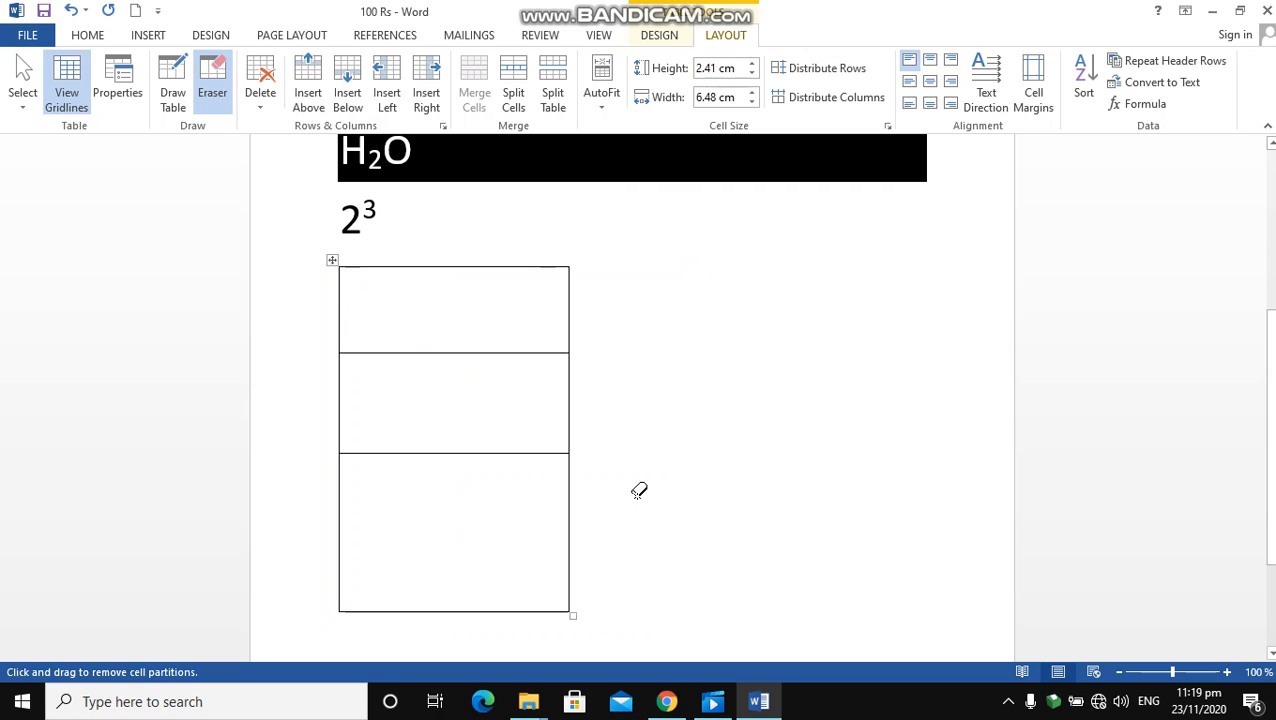
key(ctrl+z)
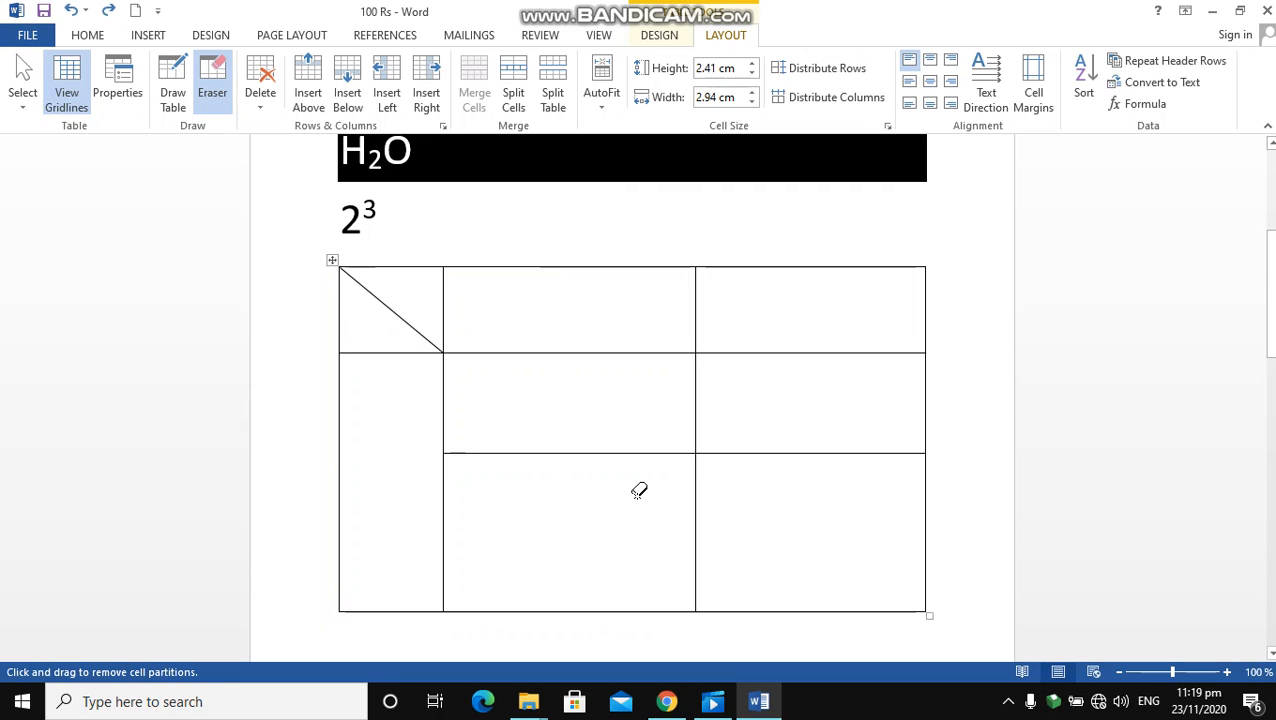
Stop erasing and delete the top-left cell with the diagonal, using Shift cells left
click(262, 100)
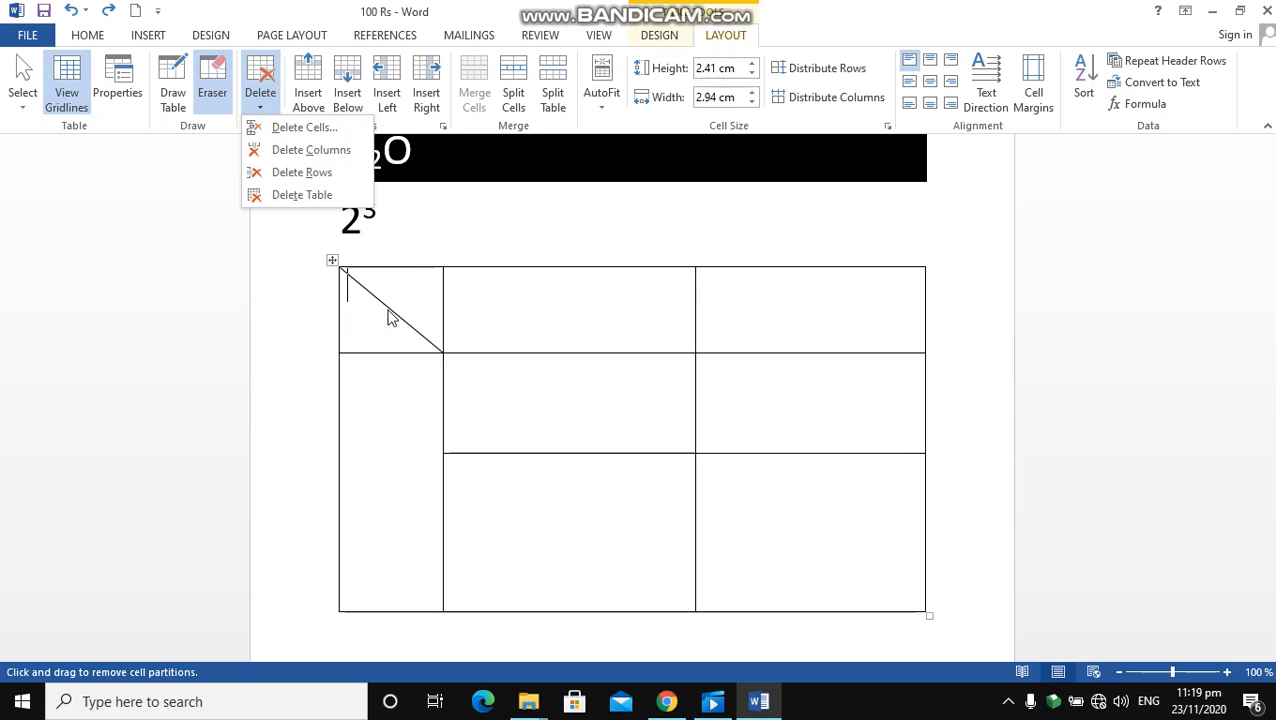
click(390, 312)
click(220, 66)
click(369, 306)
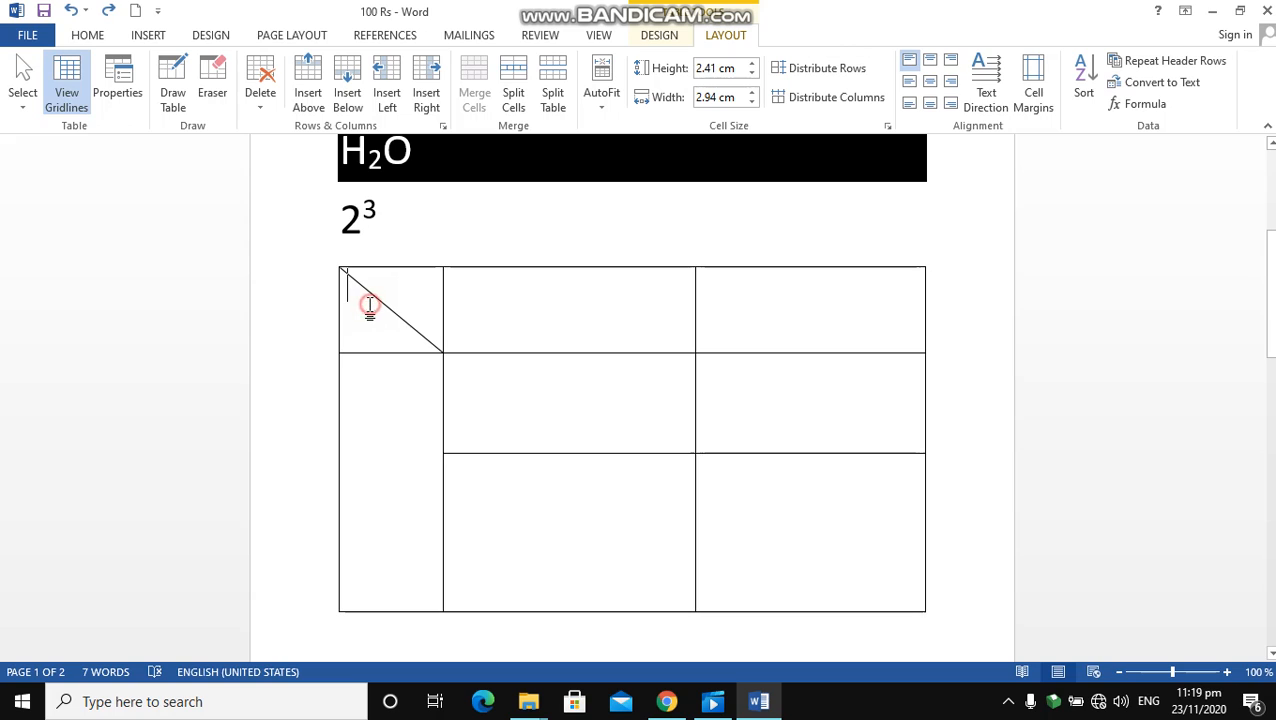
key(ctrl+e)
click(407, 290)
key(ctrl+l)
click(271, 108)
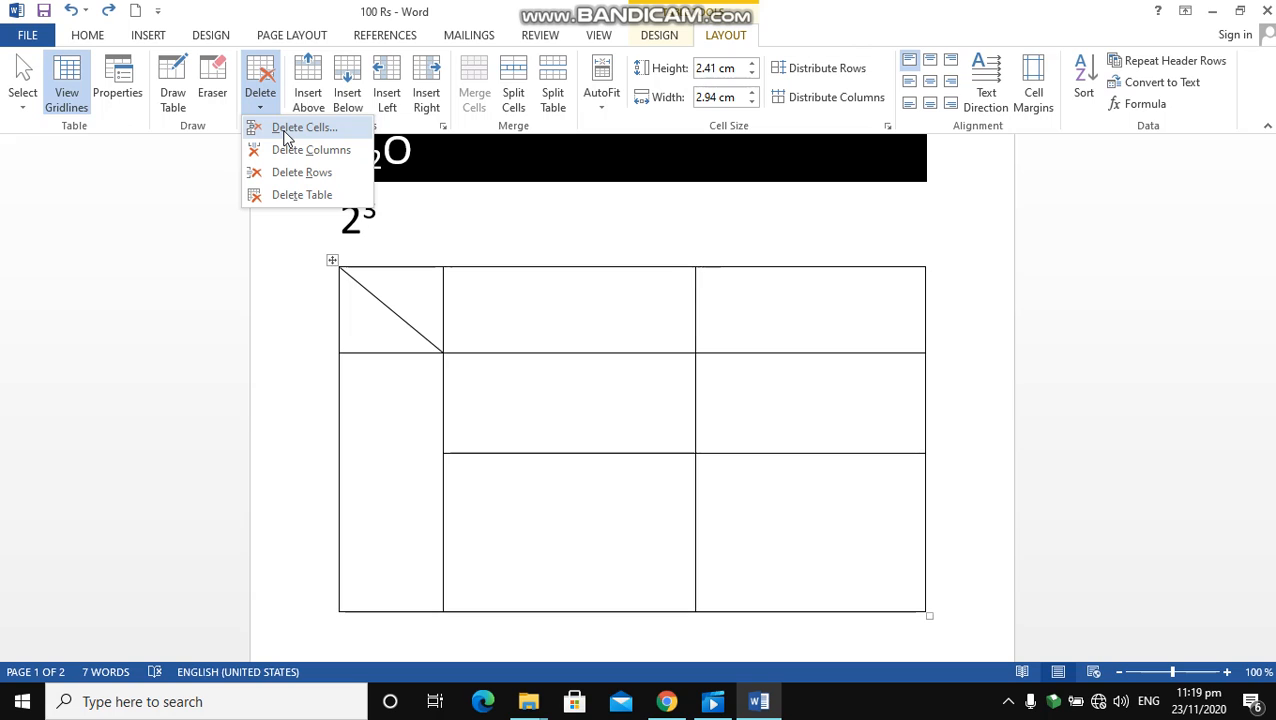
click(286, 128)
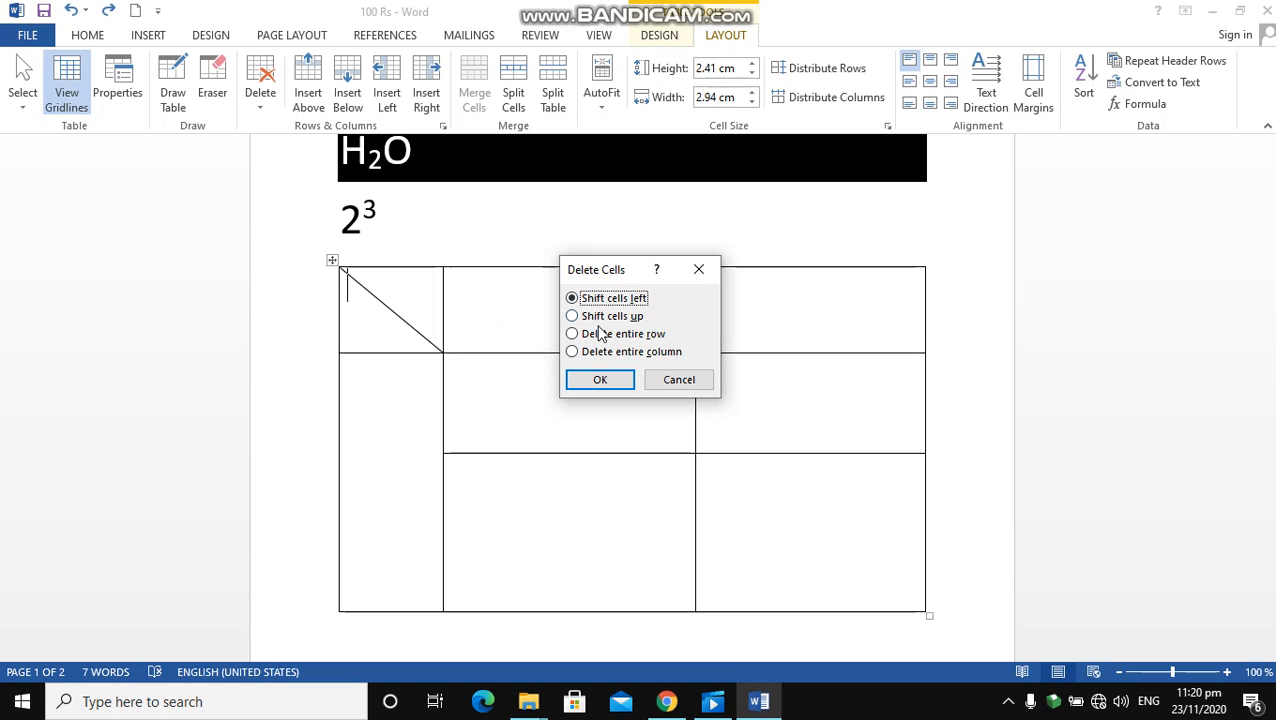
click(600, 380)
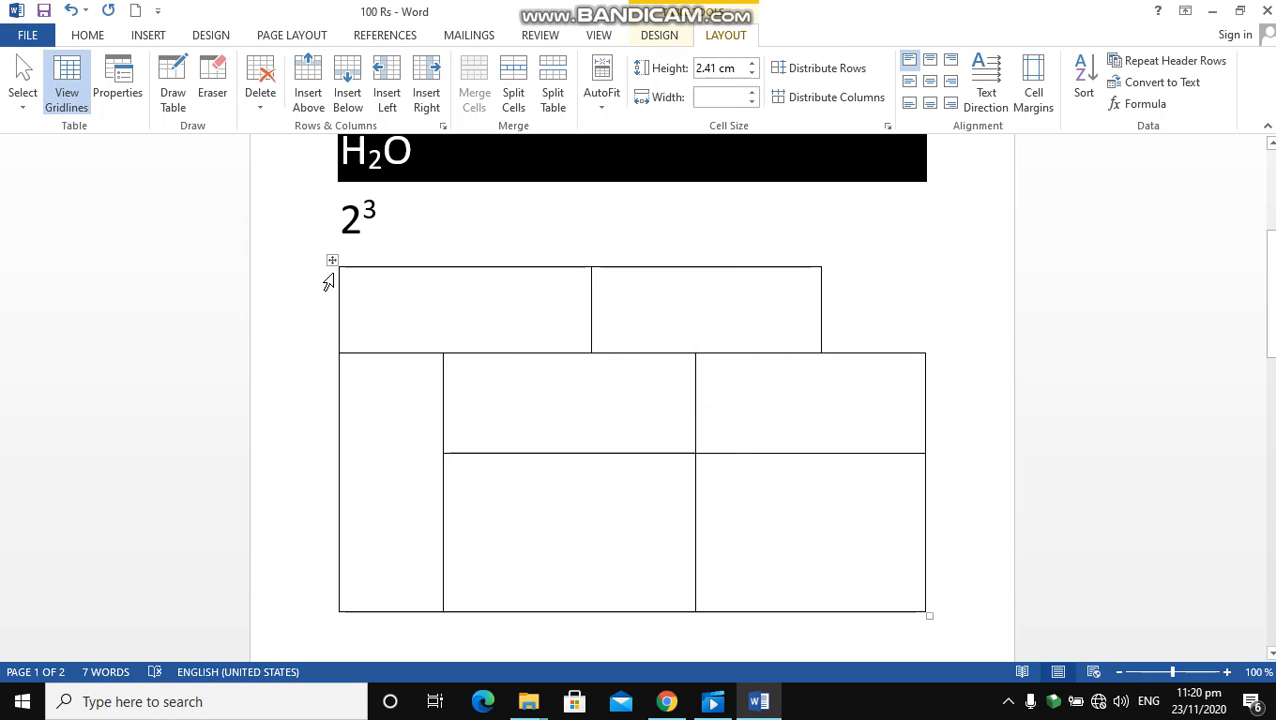
Delete the table's top-left cell using the Shift cells up option
click(261, 100)
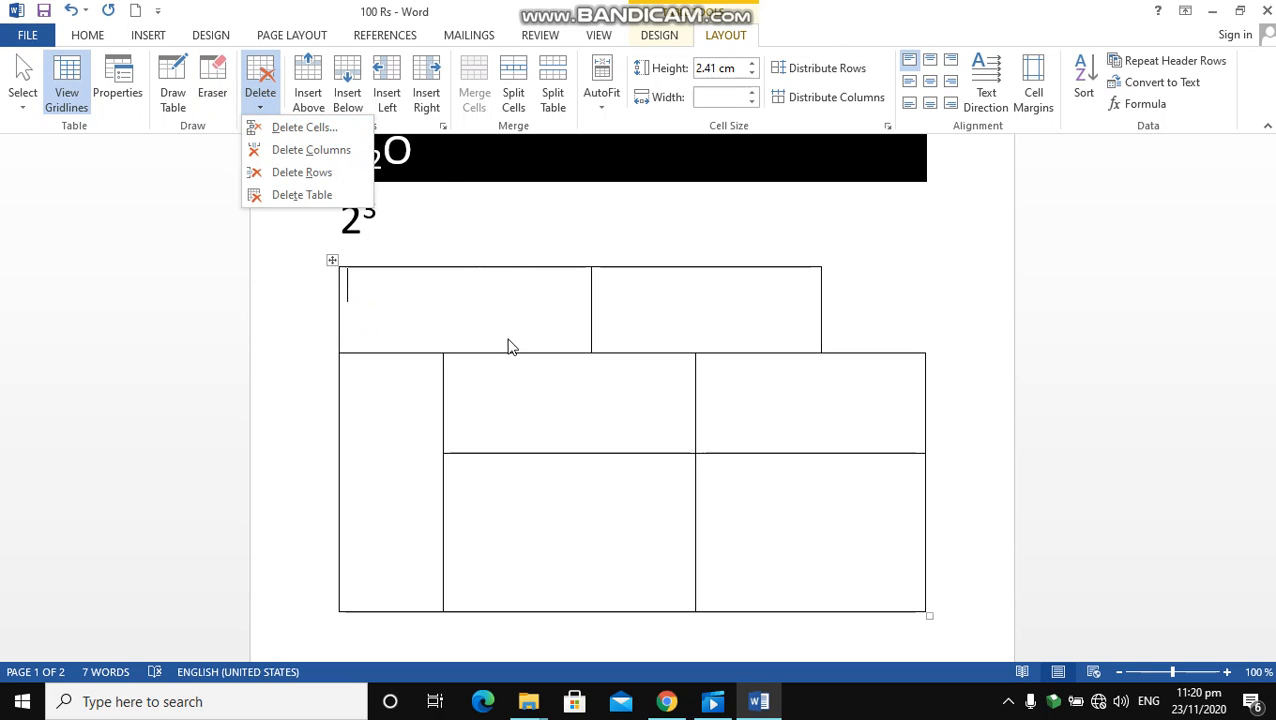
click(305, 128)
click(632, 318)
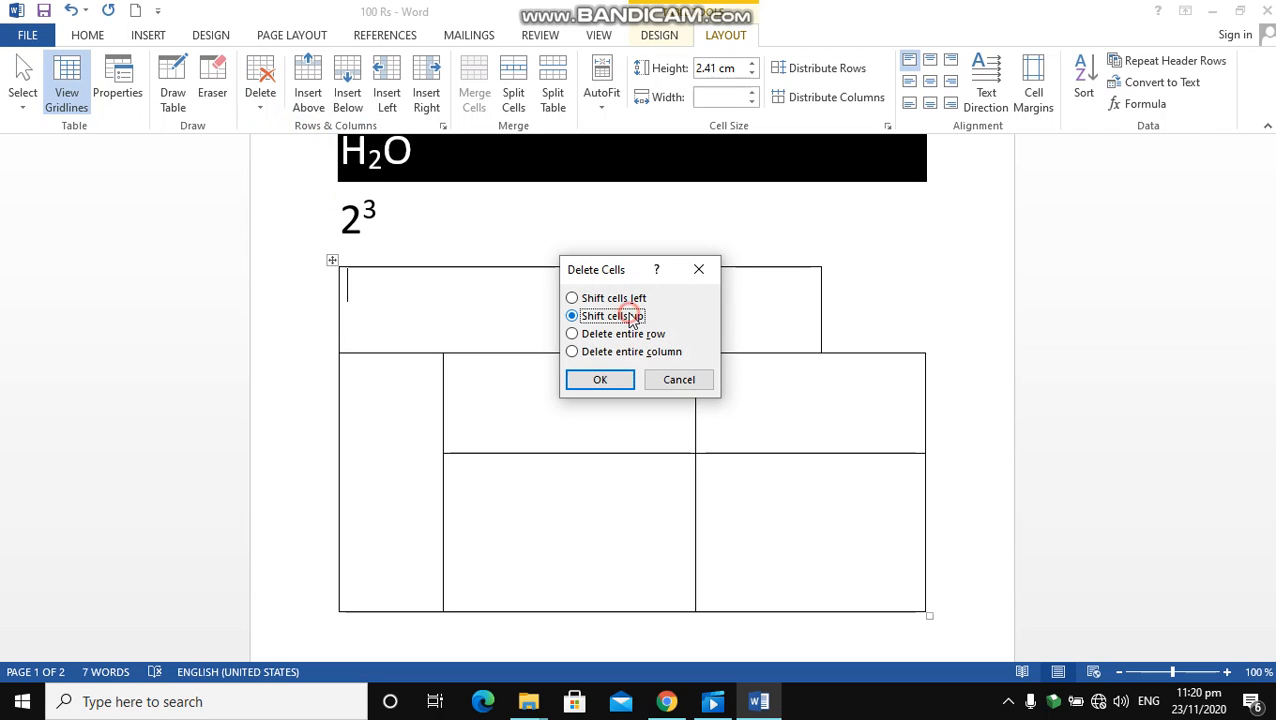
click(612, 383)
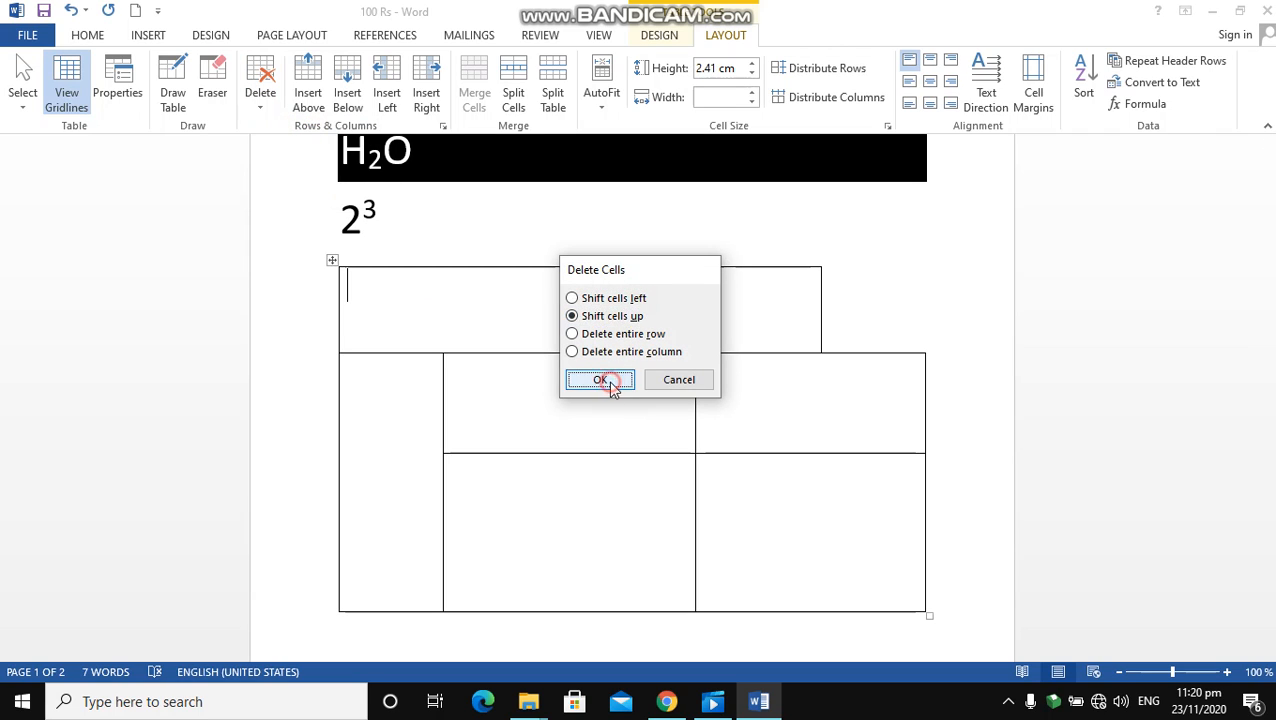
Delete the table's entire top row using the Delete entire row option of Delete Cells
click(412, 284)
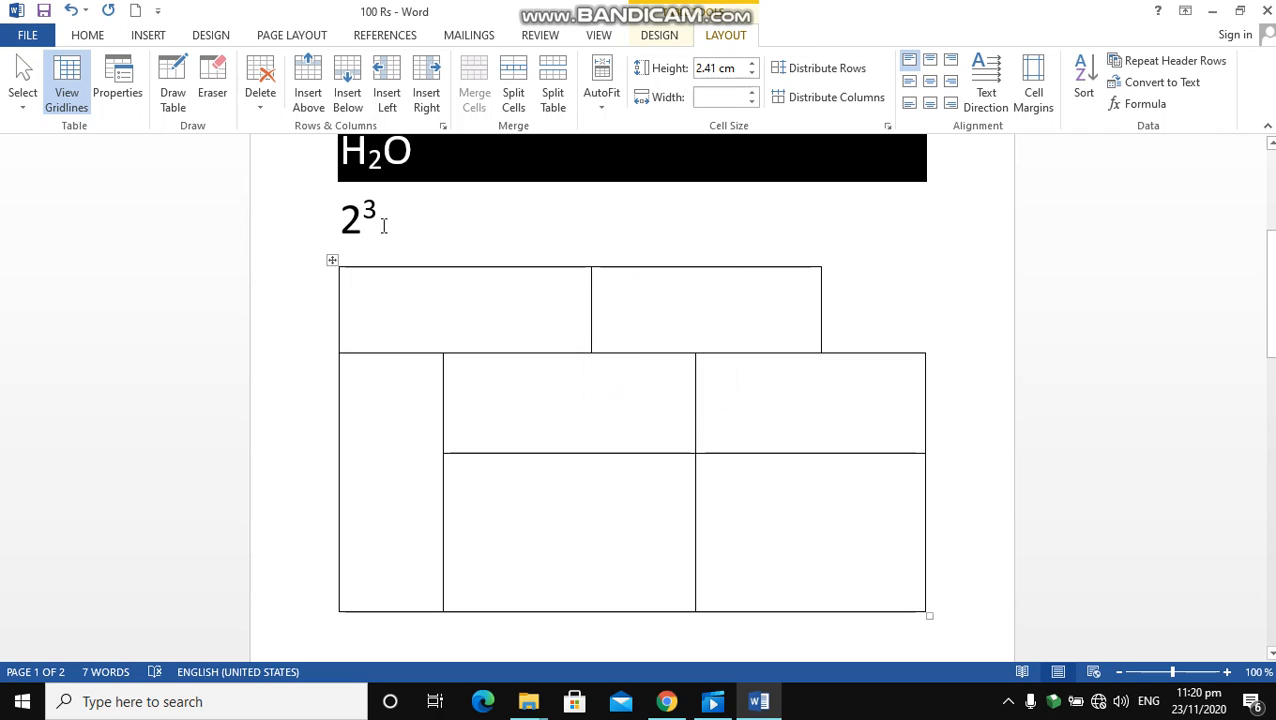
click(261, 100)
click(290, 127)
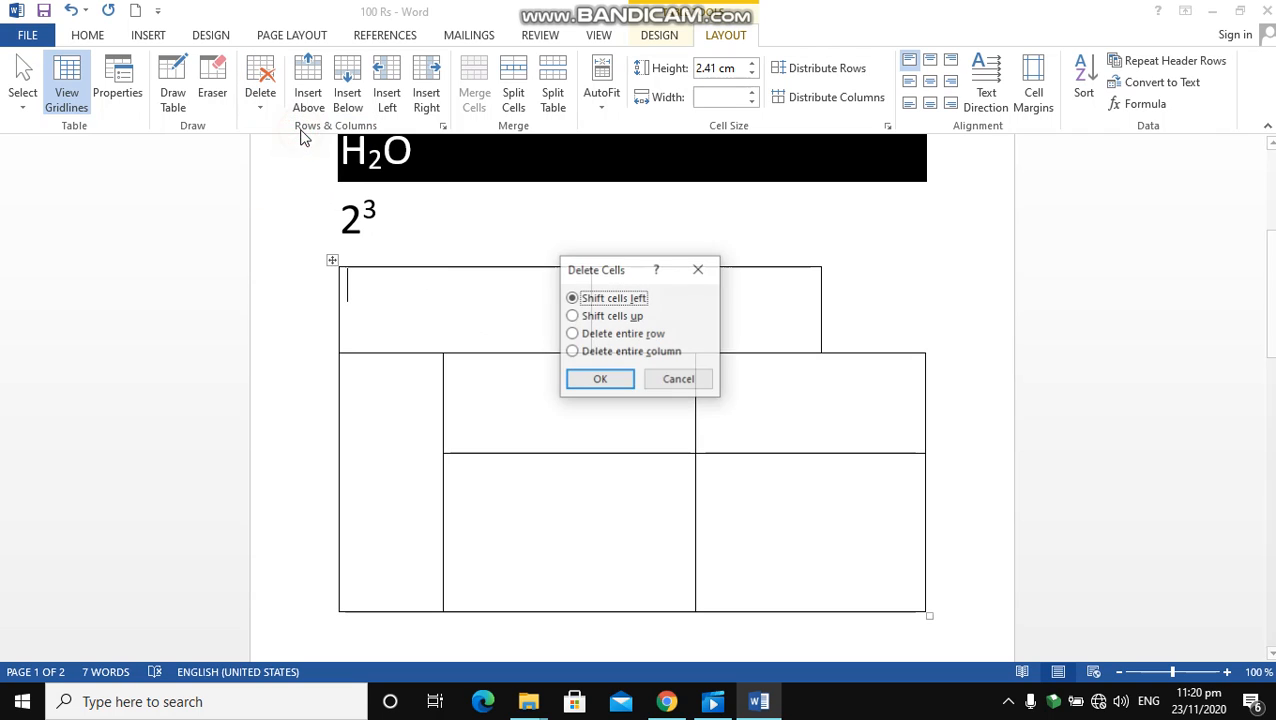
click(649, 338)
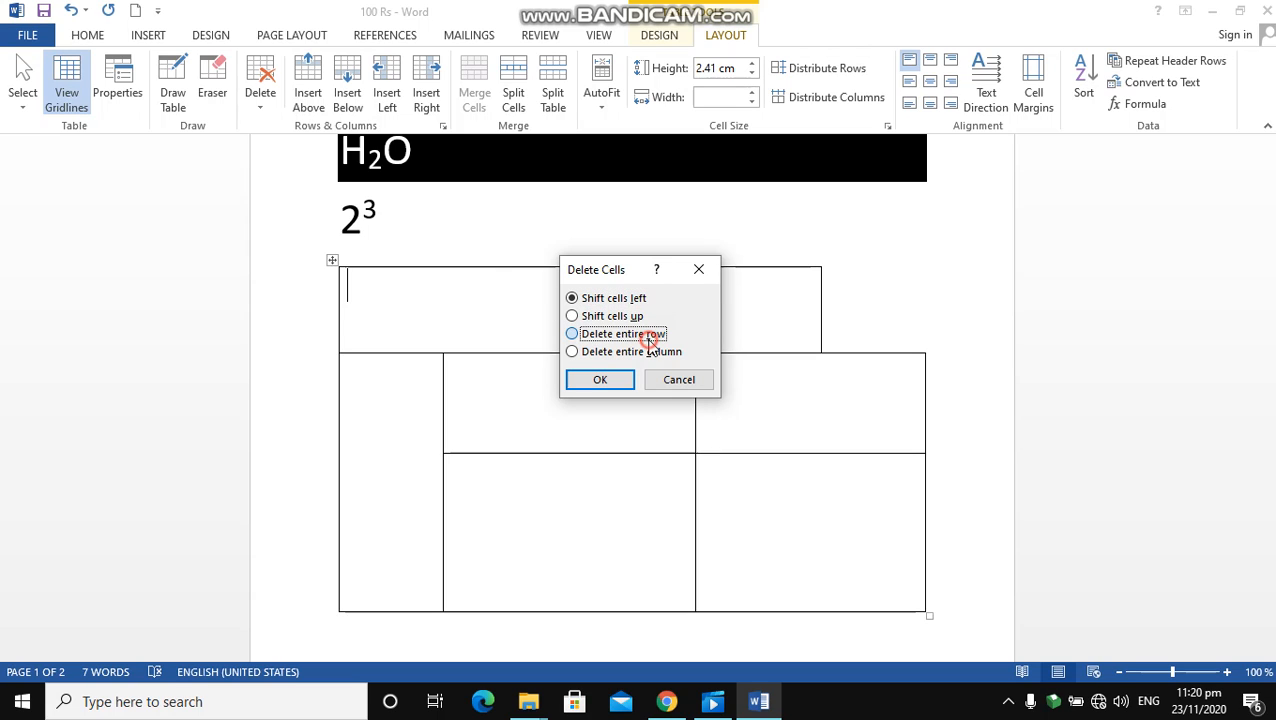
click(600, 380)
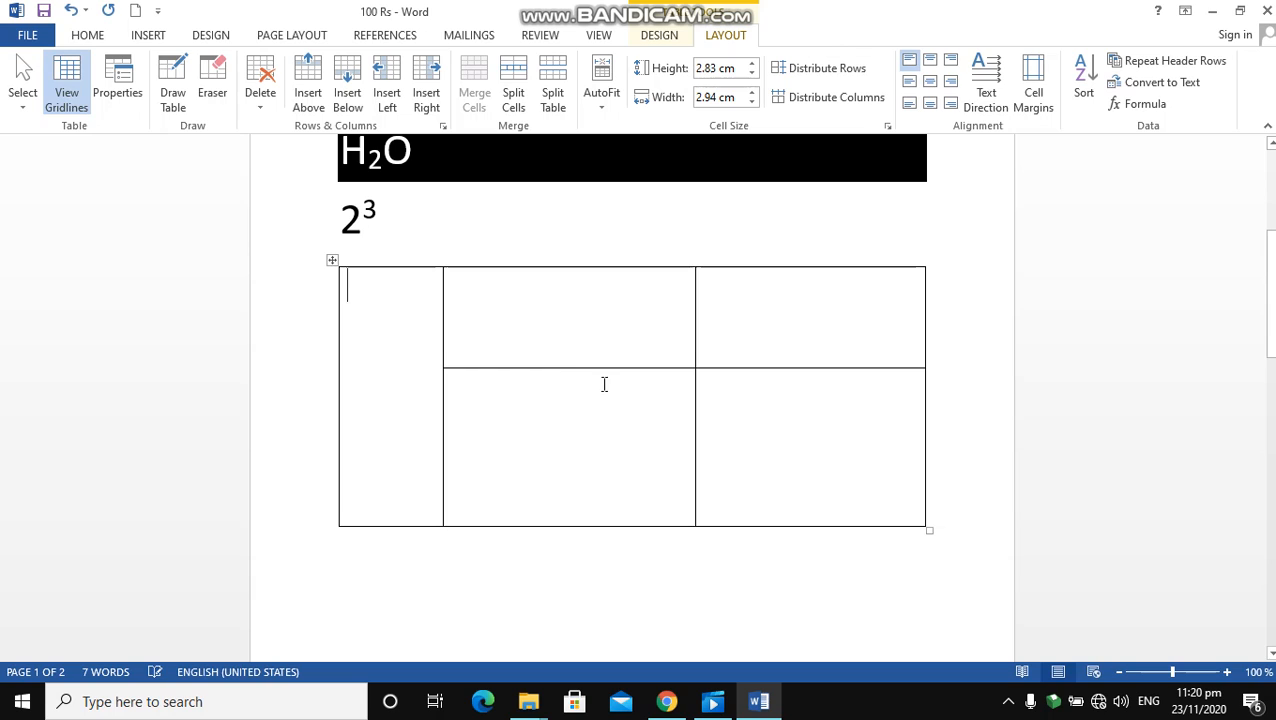
Delete the table's narrow first column using the Delete entire column option of Delete Cells
click(256, 108)
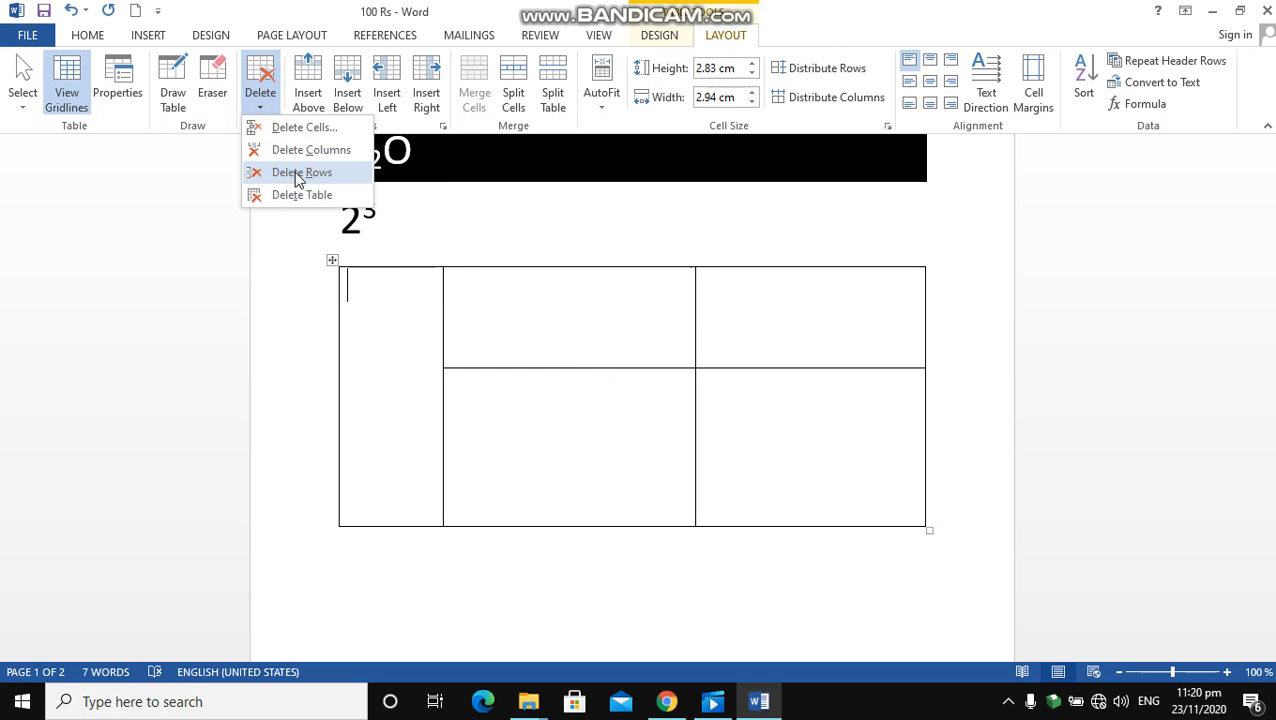
click(305, 128)
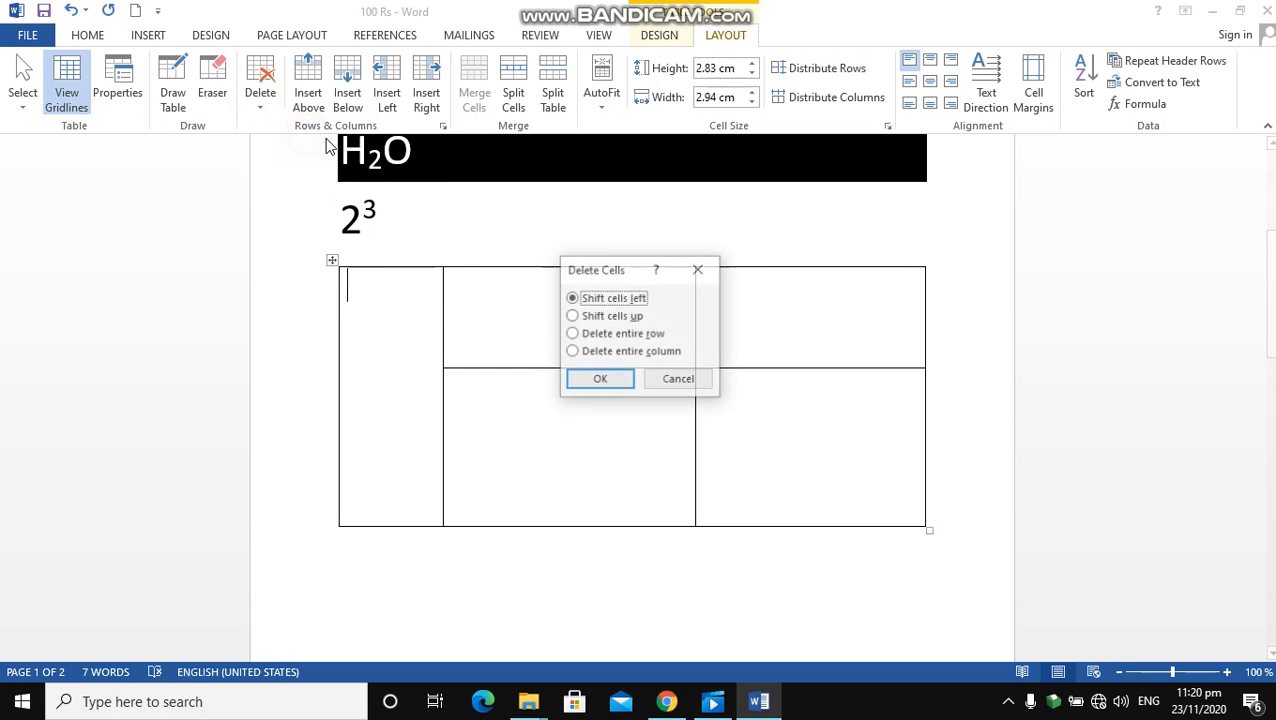
click(617, 354)
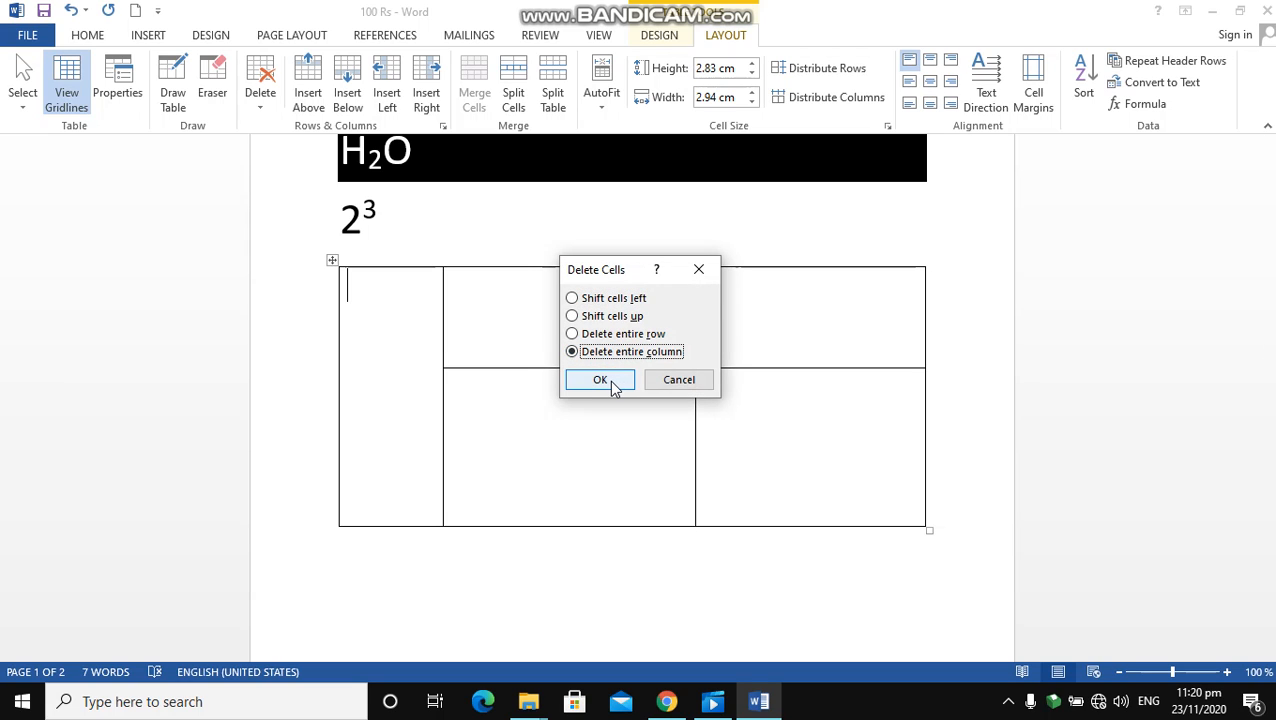
click(612, 383)
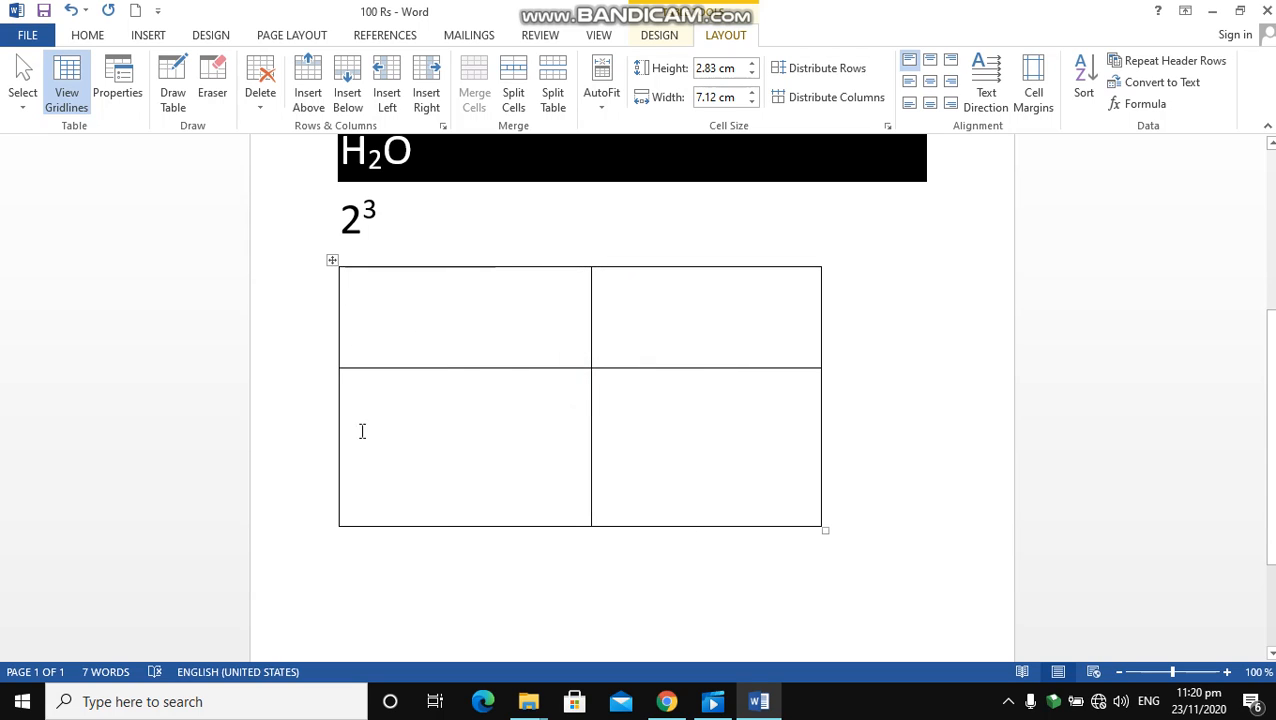
Delete the first column of the two-by-two table with Delete Columns
click(211, 110)
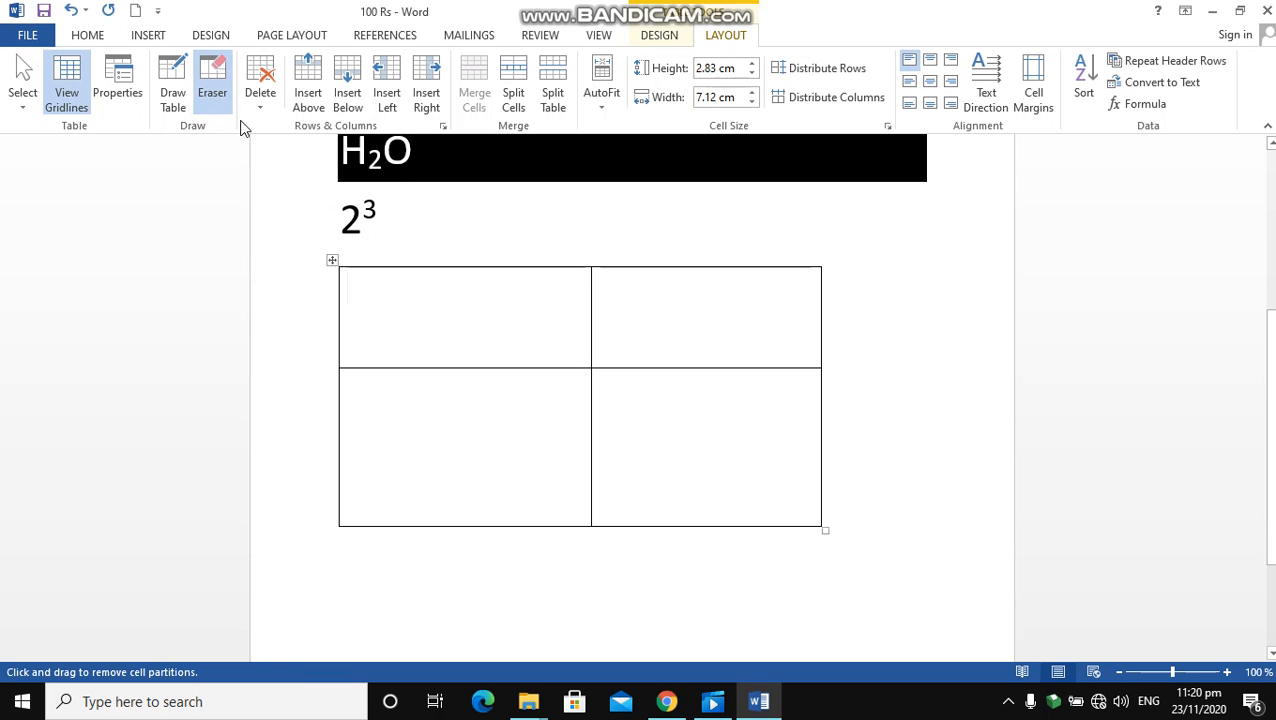
click(214, 106)
click(261, 100)
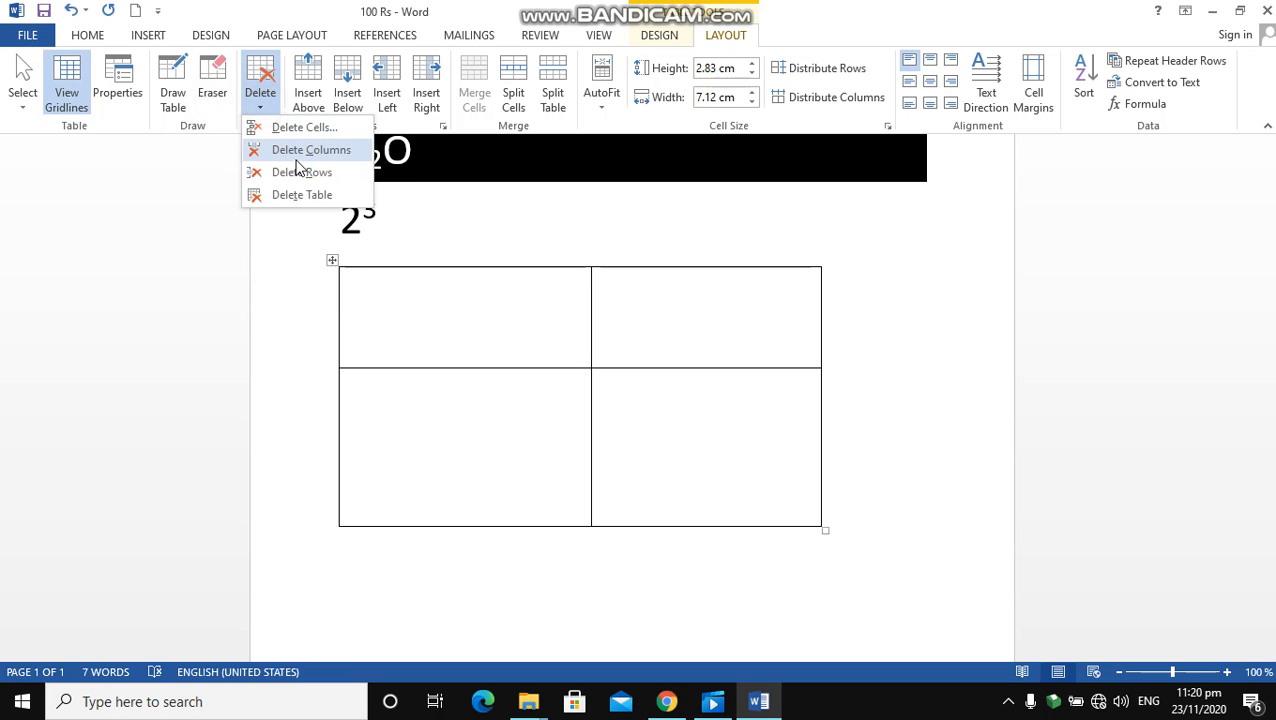
click(304, 155)
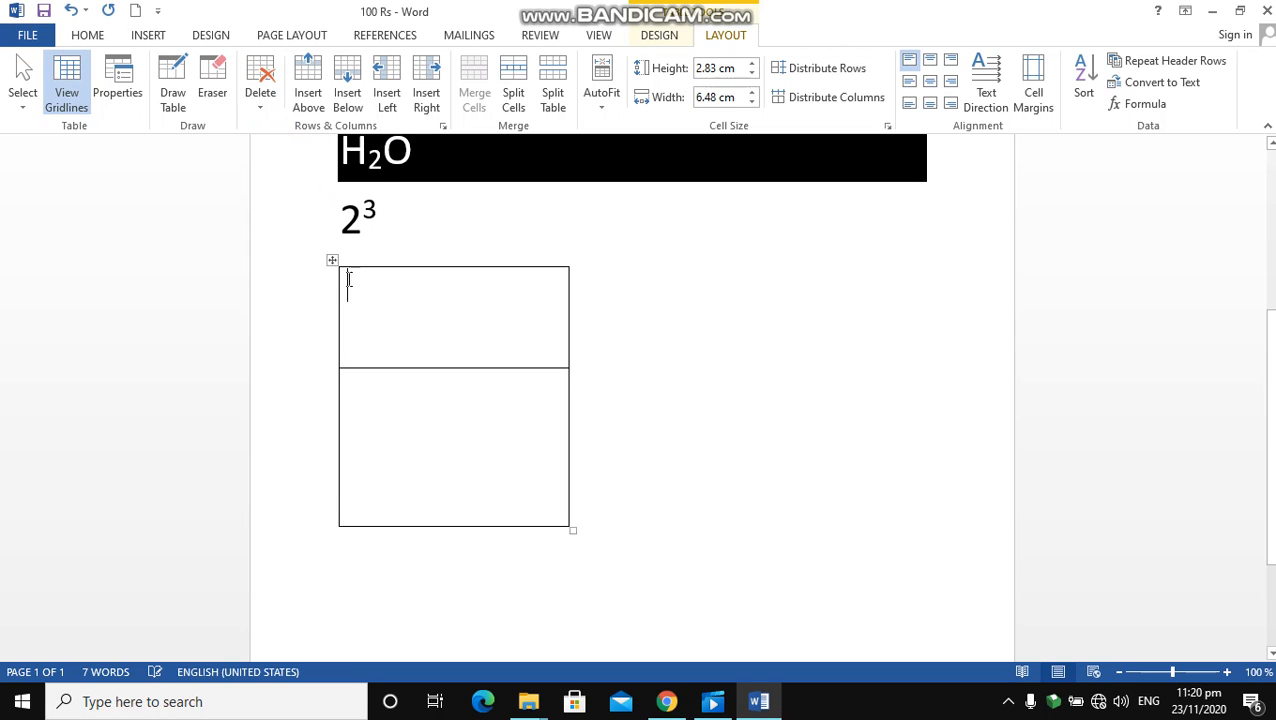
Delete the two remaining rows one at a time, and undo back to the two-by-two table
click(261, 108)
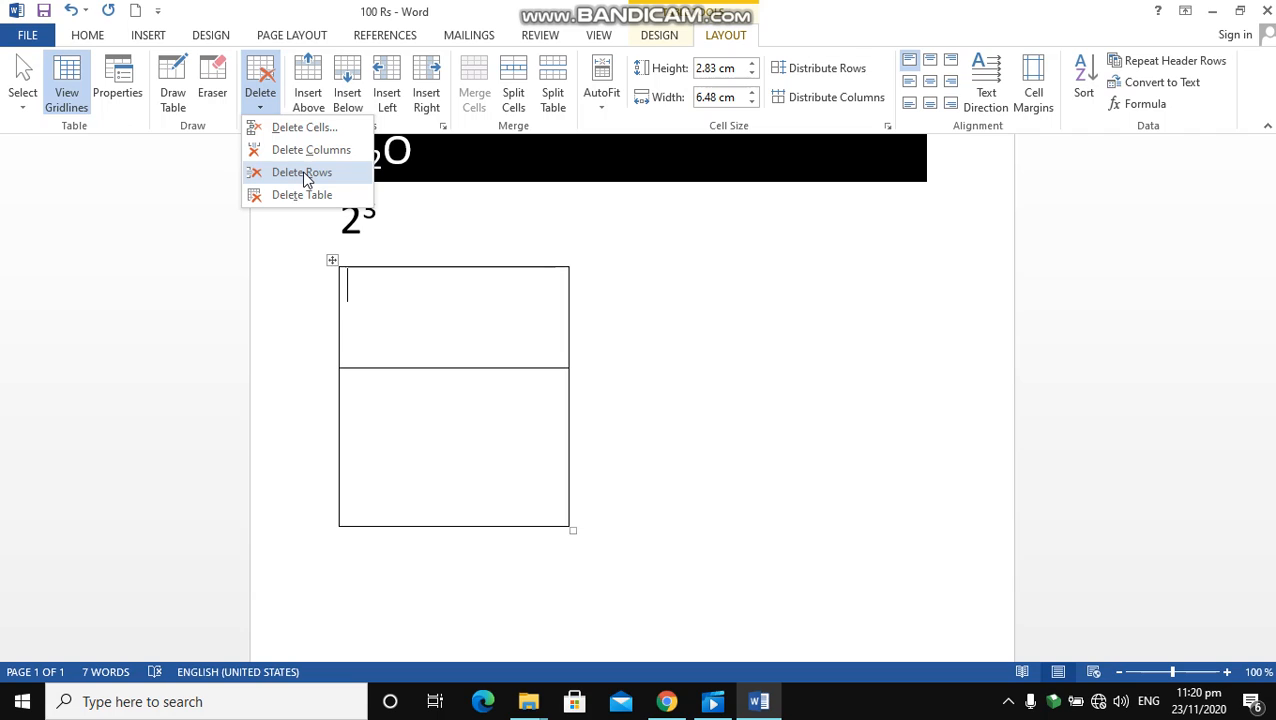
click(302, 174)
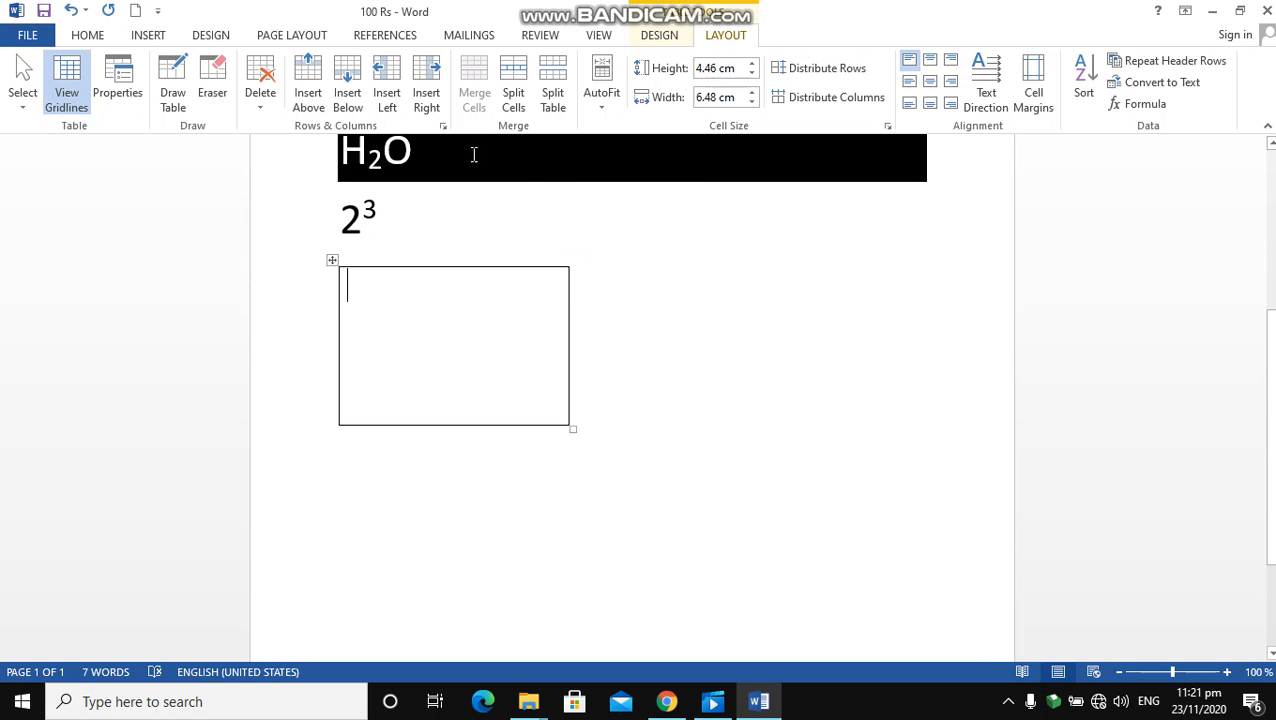
click(260, 108)
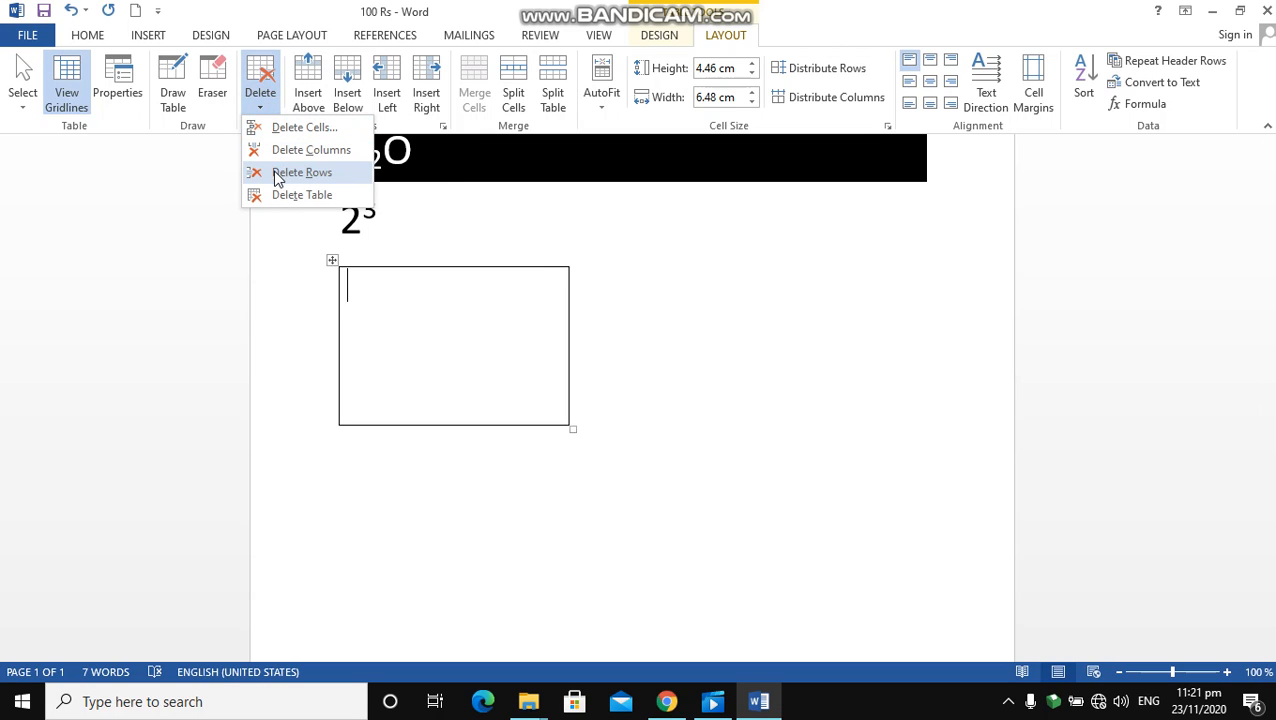
click(297, 180)
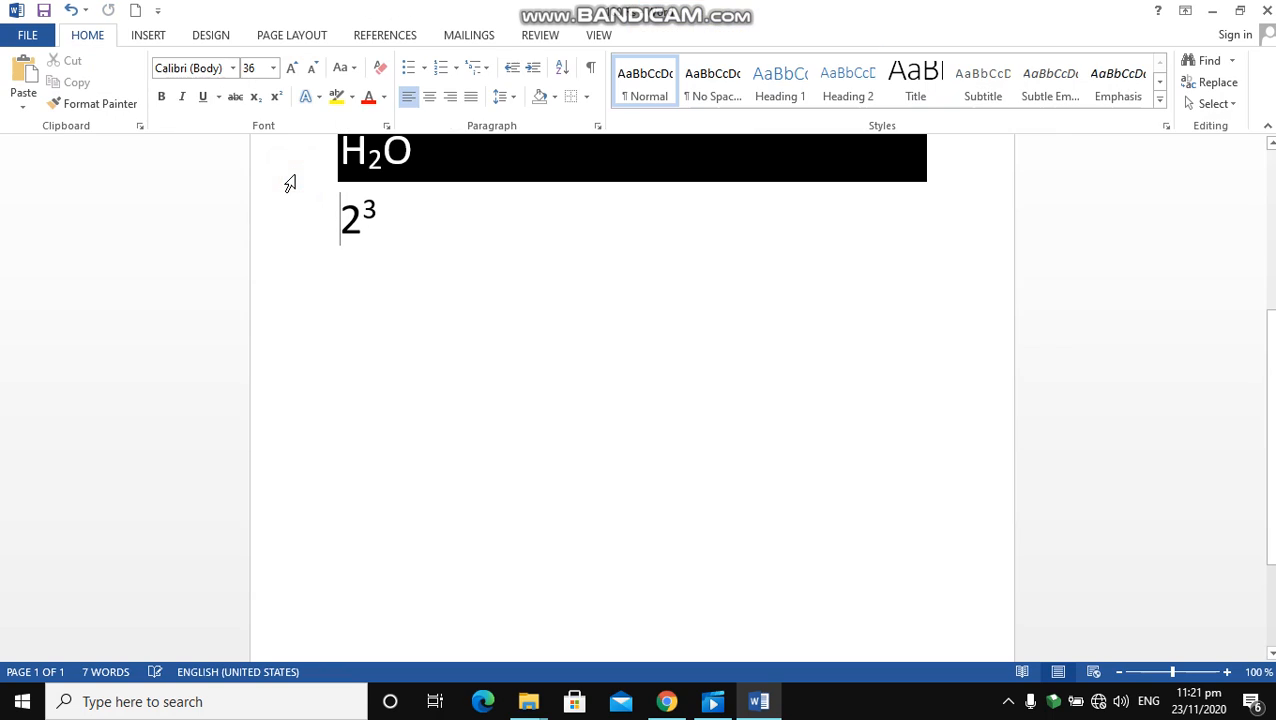
key(ctrl+z)
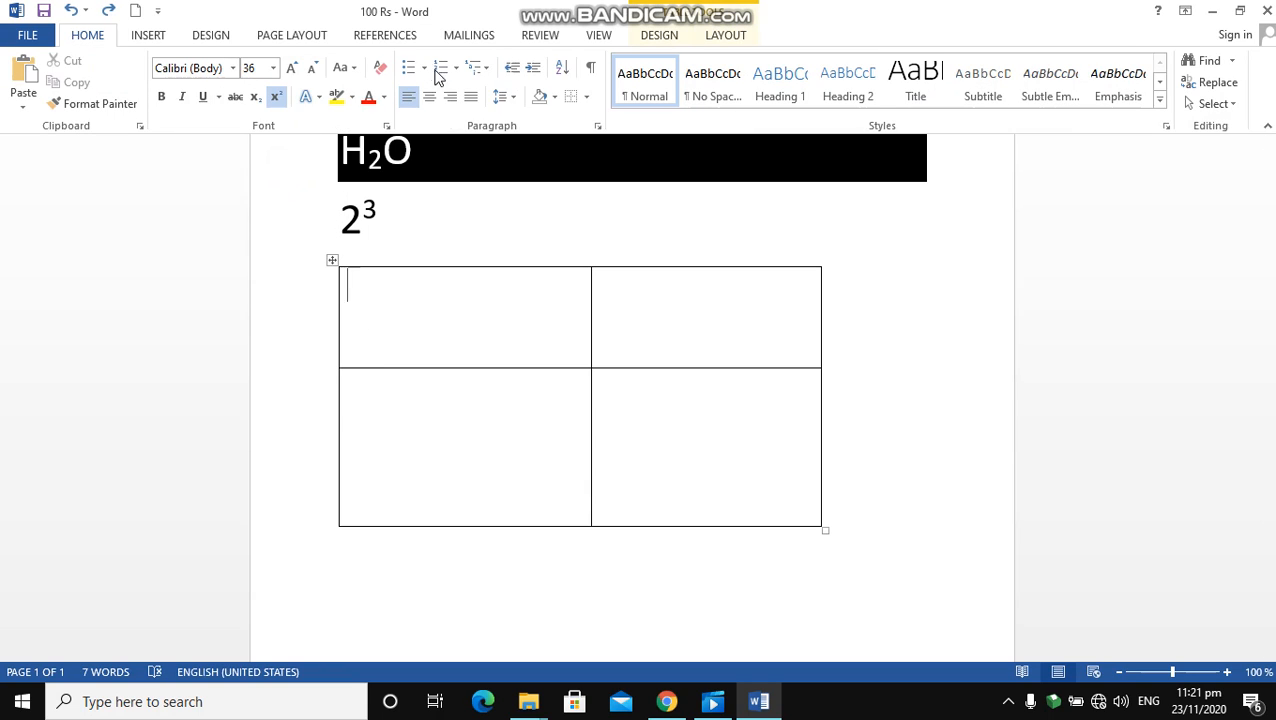
Delete the whole two-by-two table with Delete Table
click(674, 40)
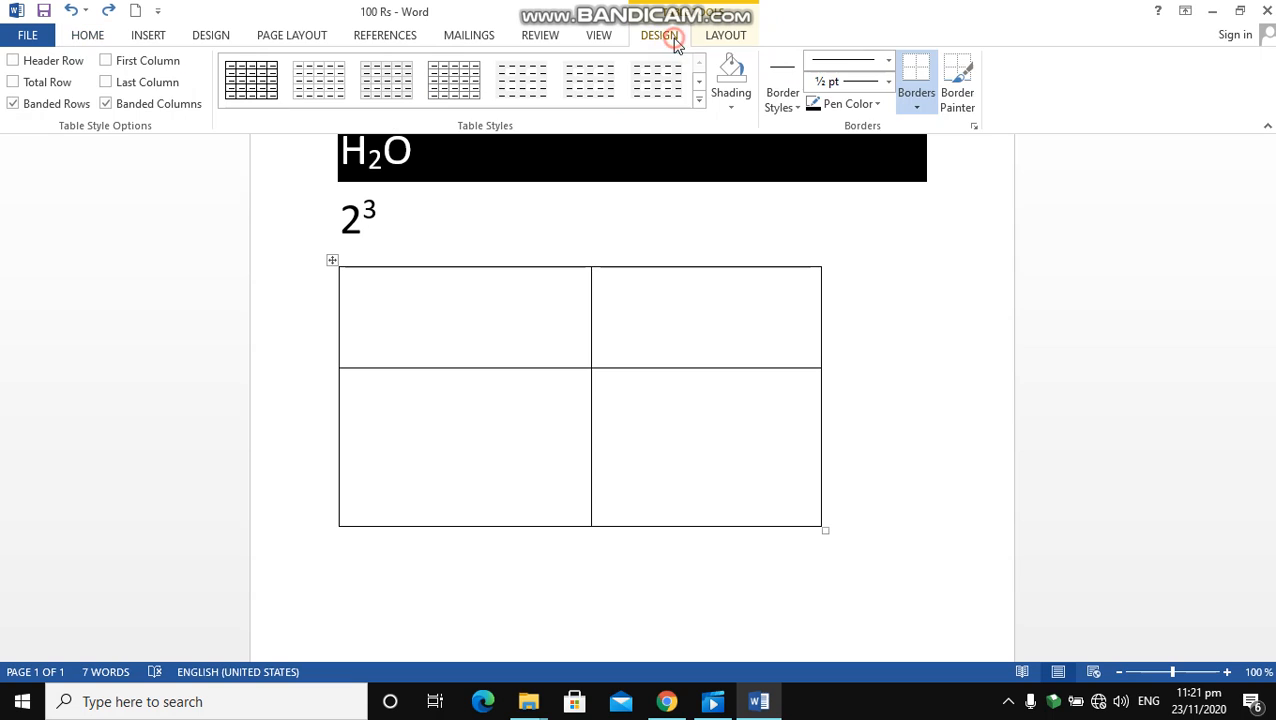
click(726, 36)
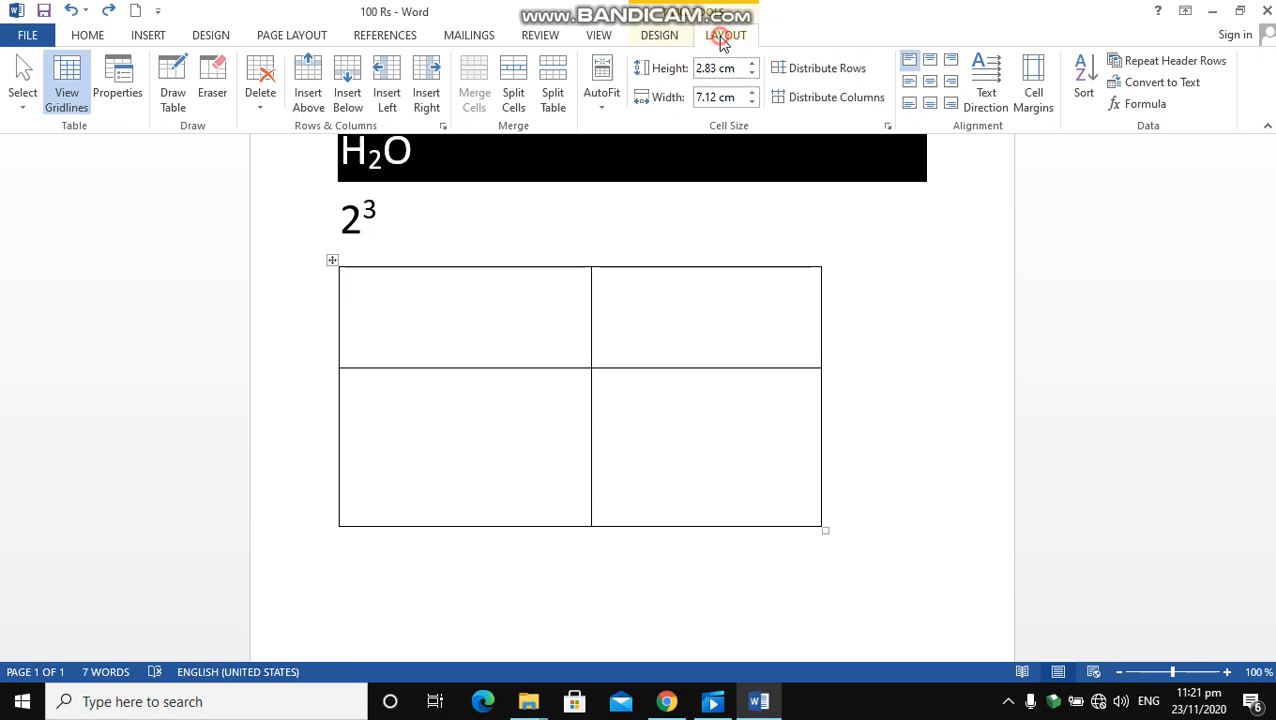
click(267, 109)
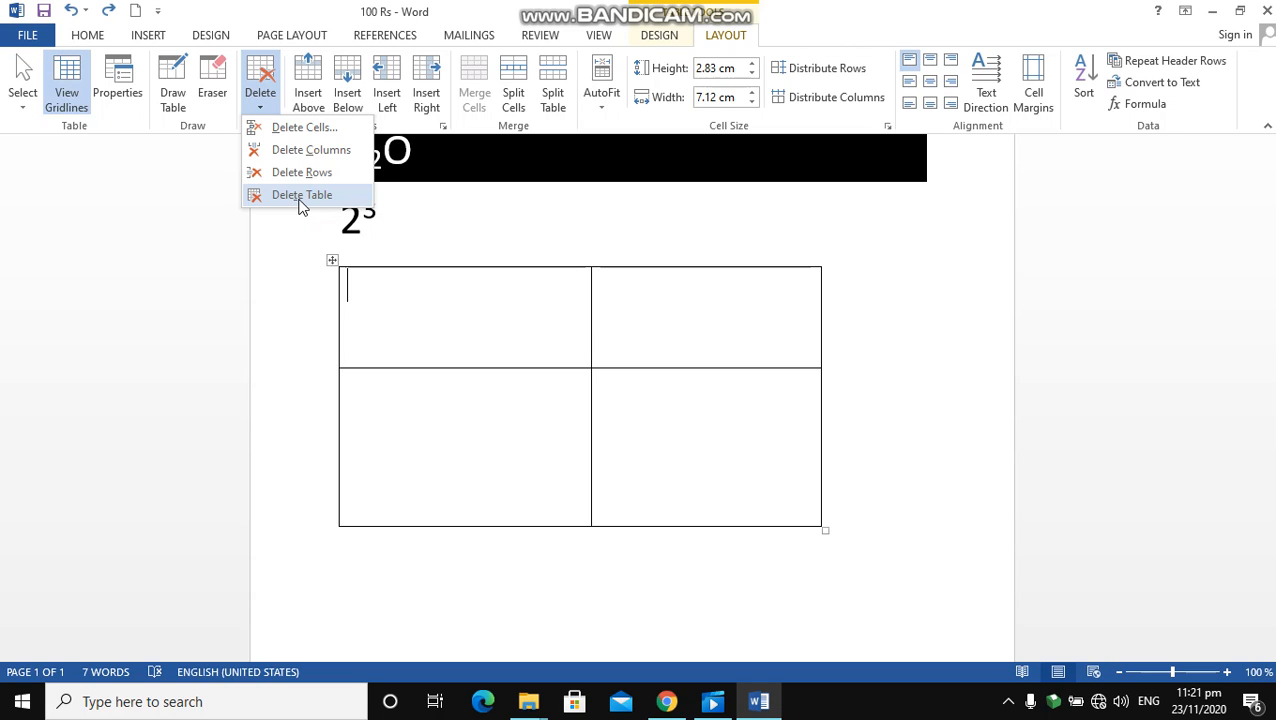
click(300, 196)
Add a blank line below 2³ and draw a single-cell table about 13.9 cm wide and 5.2 cm high there
click(406, 231)
key(Return)
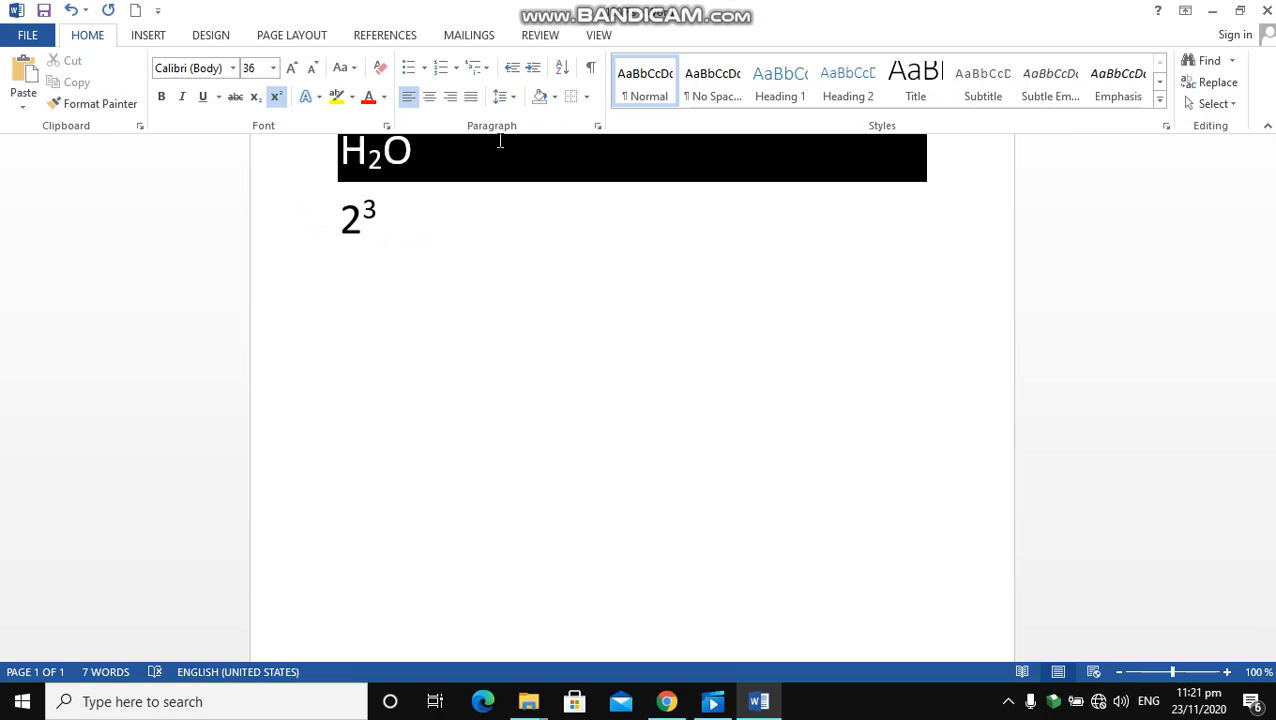
click(586, 96)
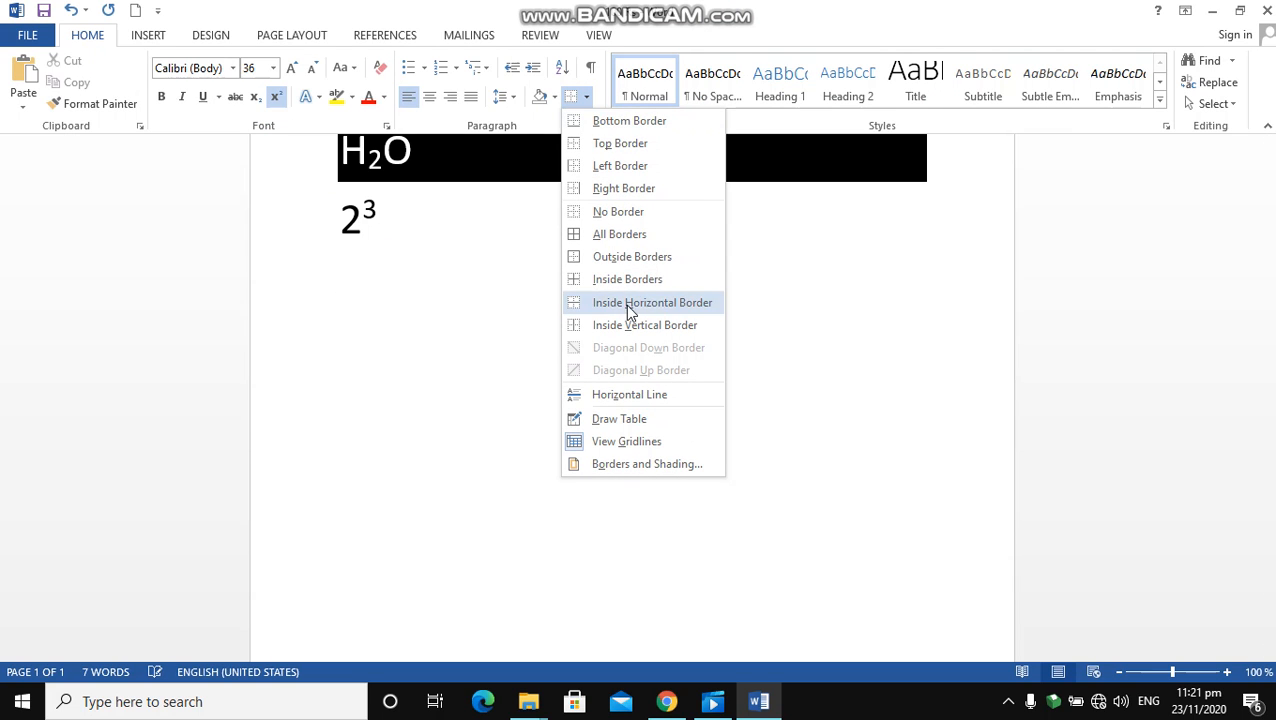
click(624, 428)
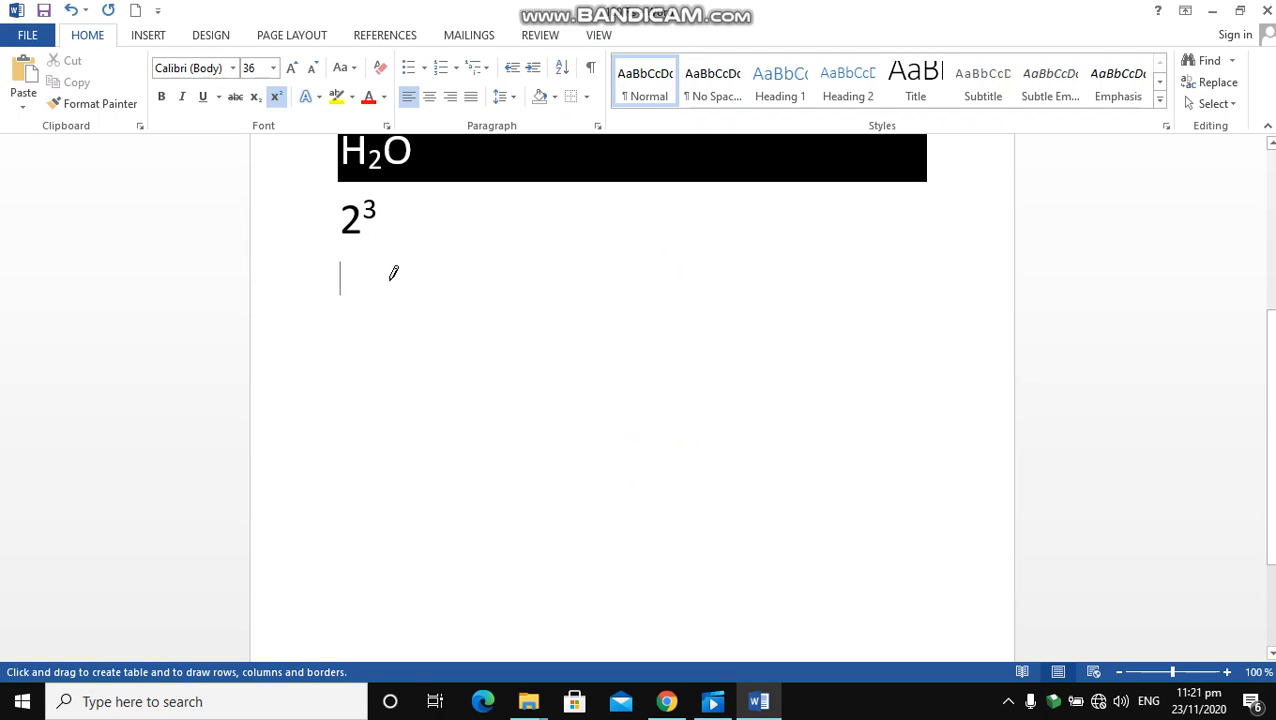
drag(347, 283, 840, 465)
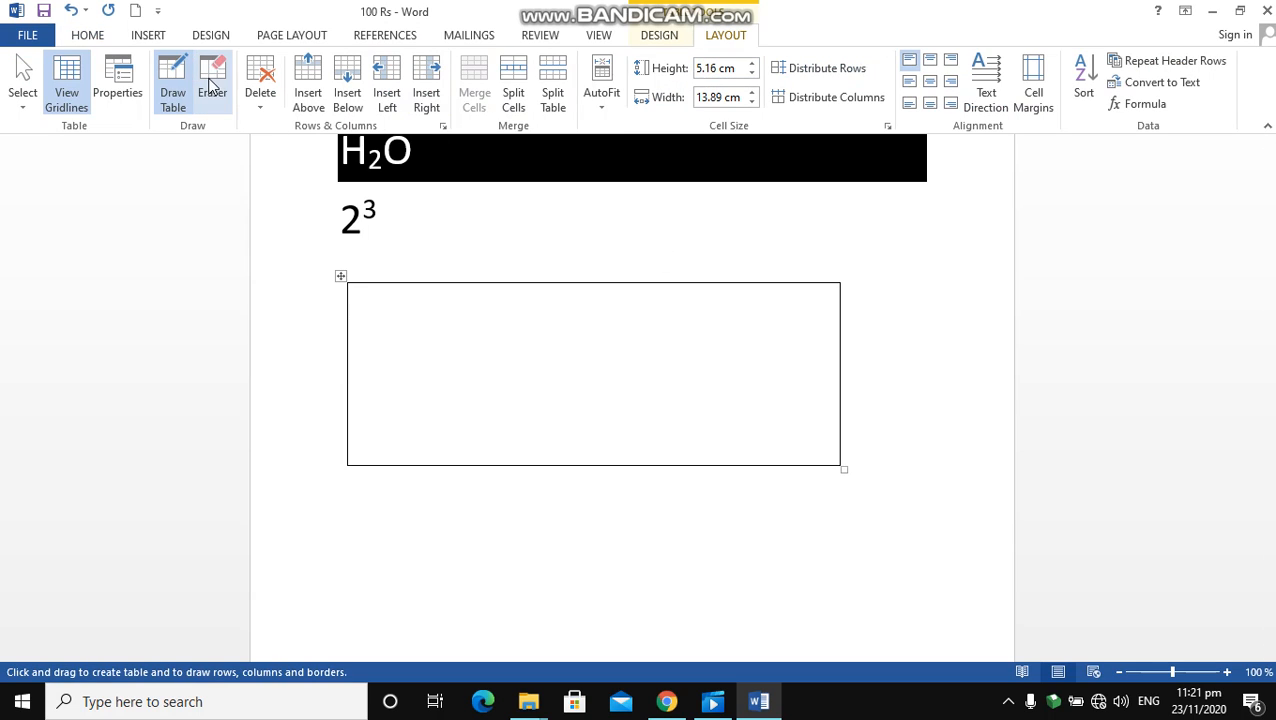
Expand the table to three rows and three columns by inserting rows above and below and columns left and right
click(313, 88)
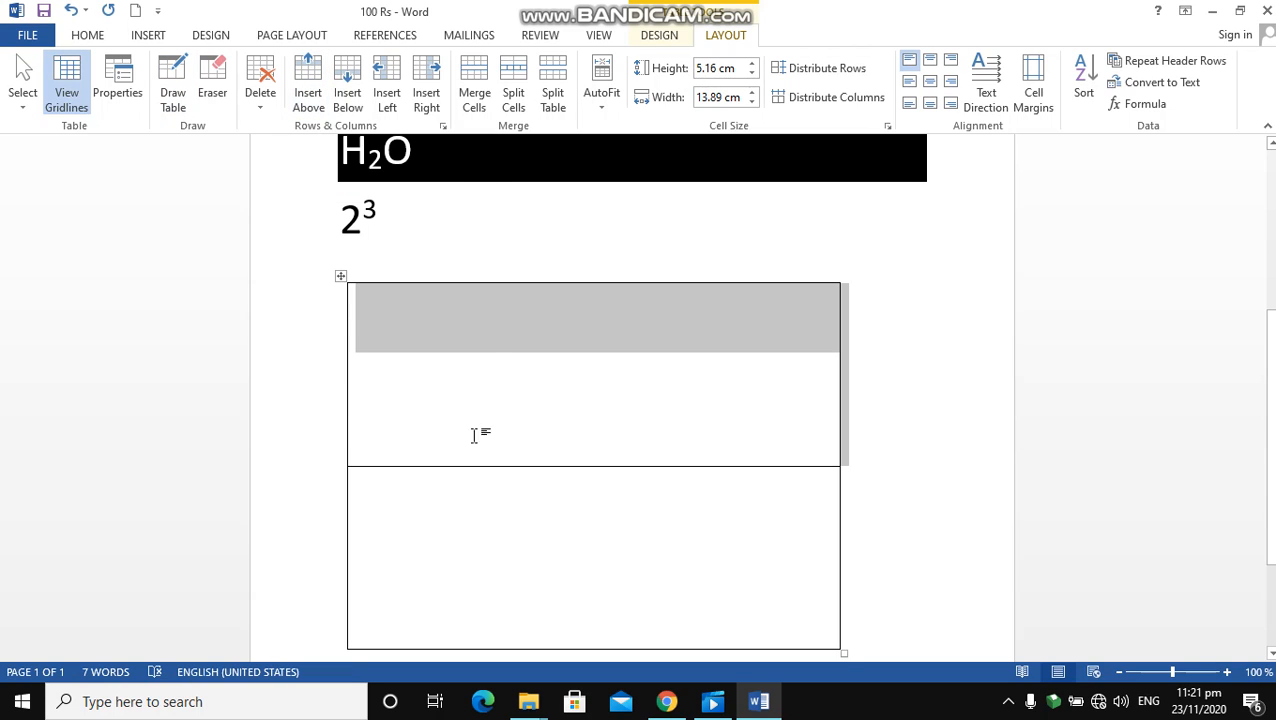
click(349, 84)
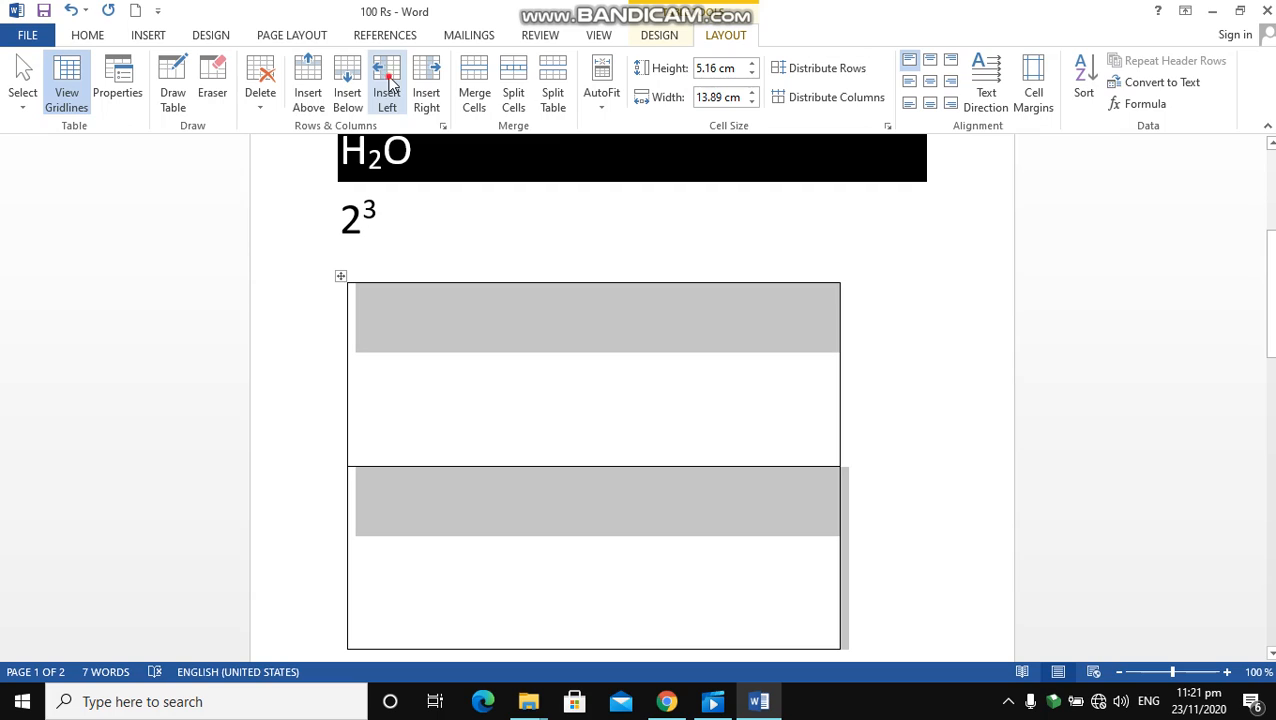
click(389, 84)
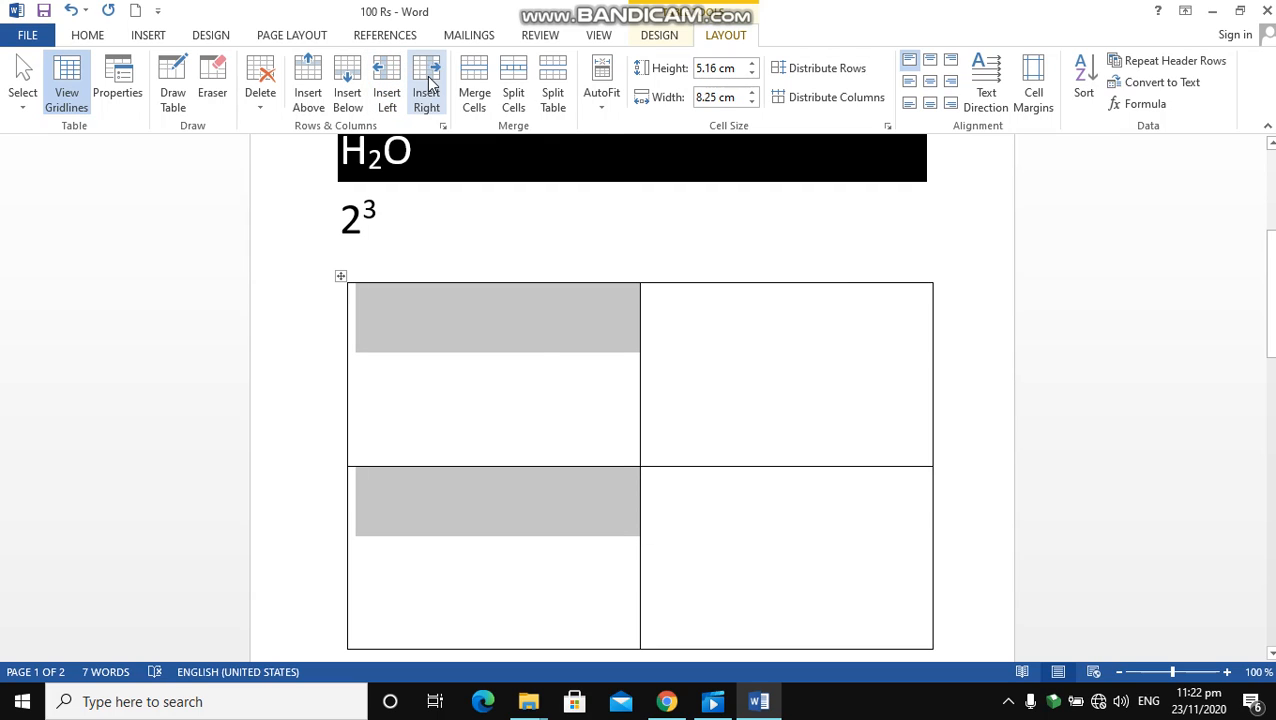
click(428, 84)
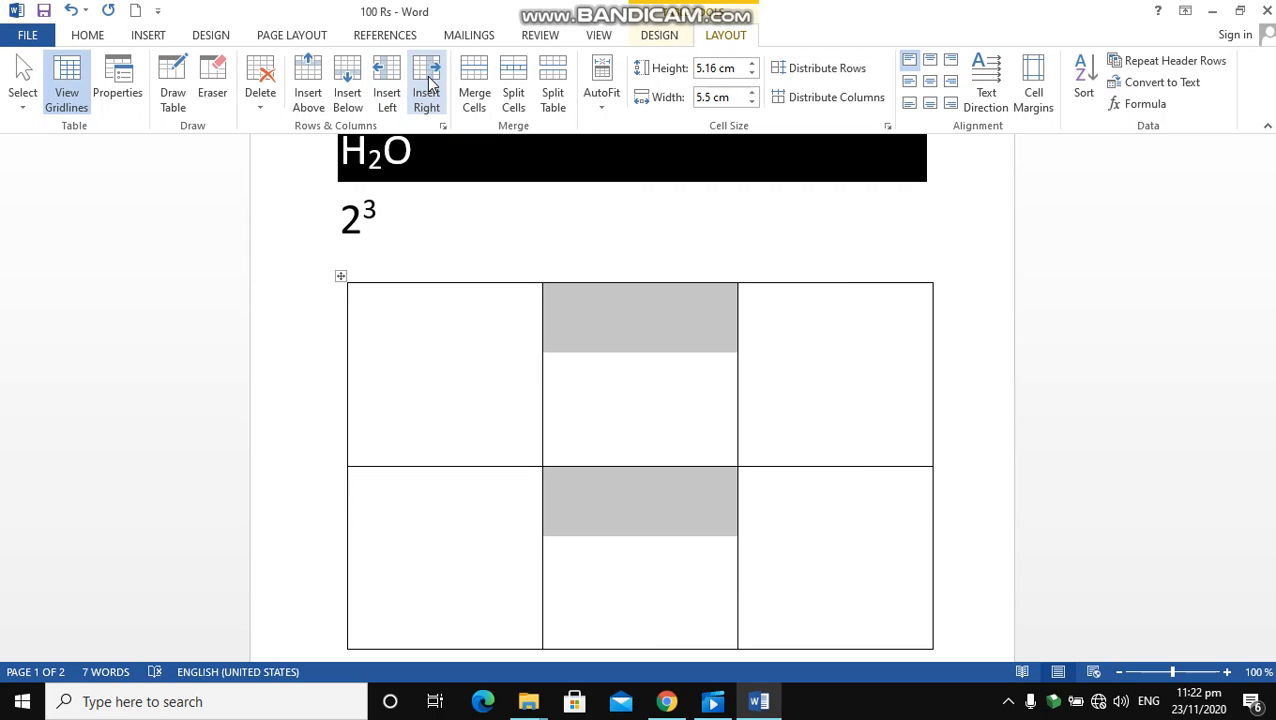
Merge the first two cells of the top row and split the merged cell into 2 columns and 2 rows
drag(510, 367, 620, 370)
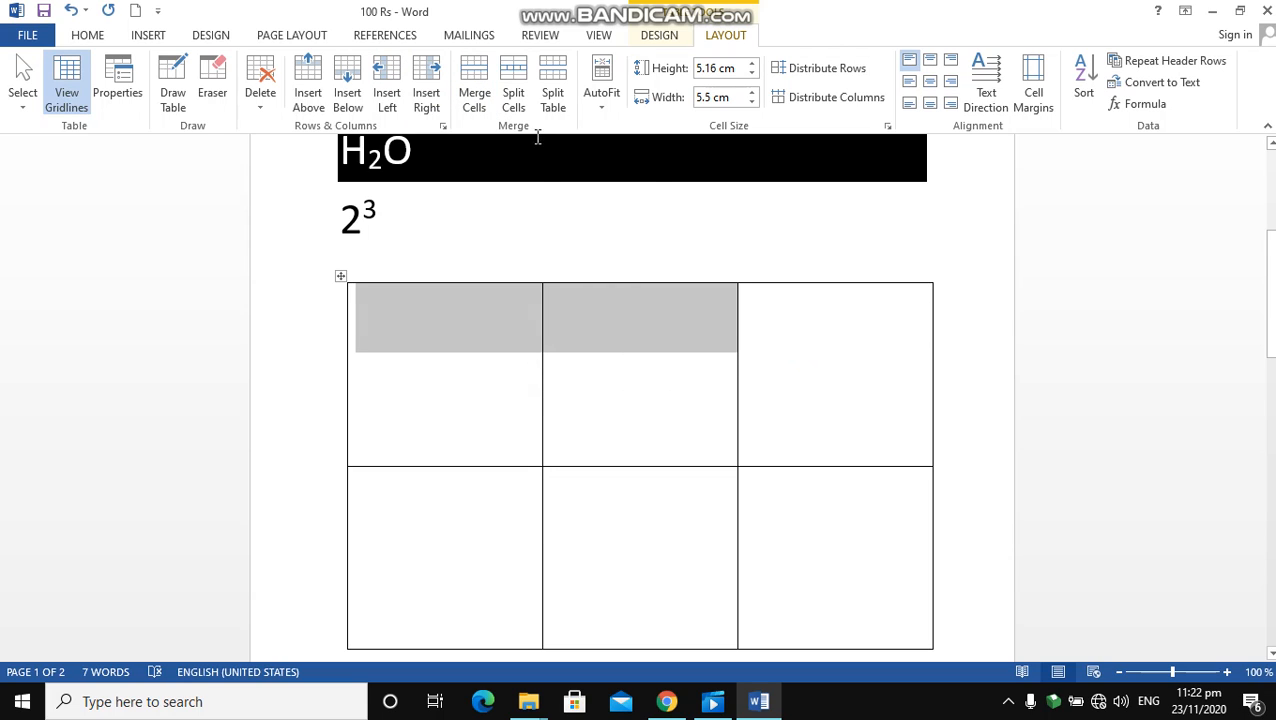
click(476, 82)
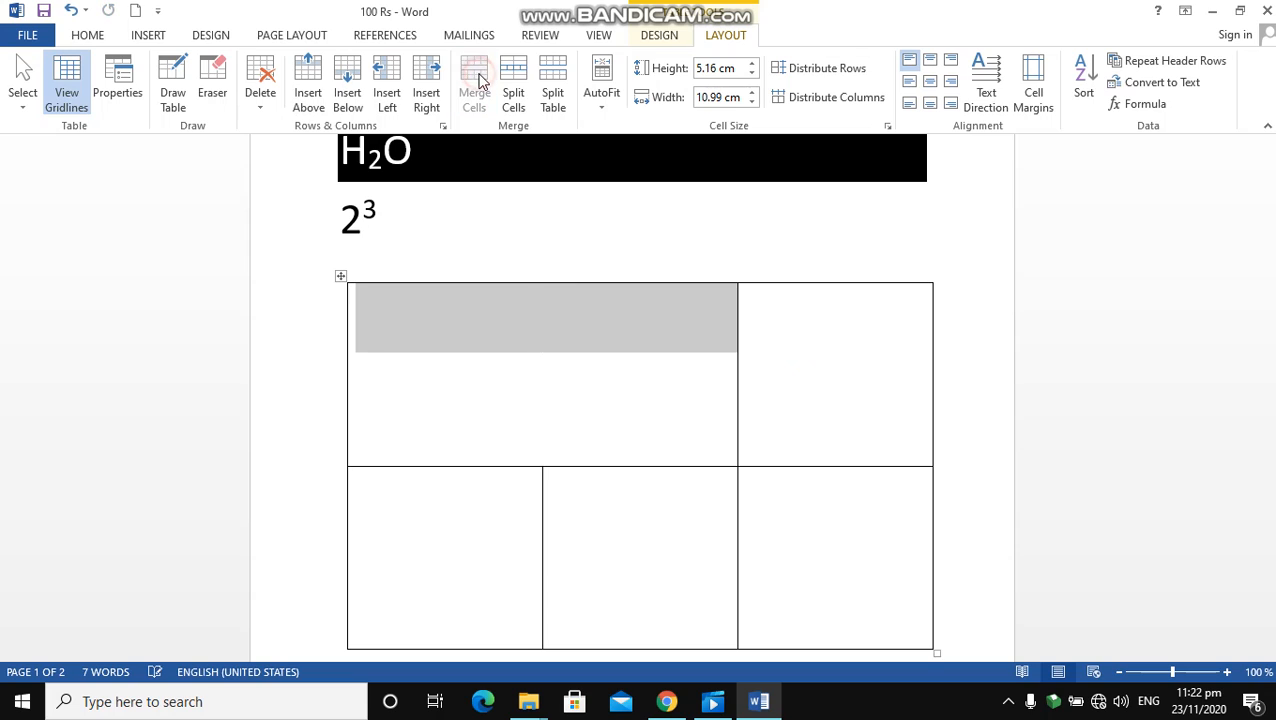
click(519, 75)
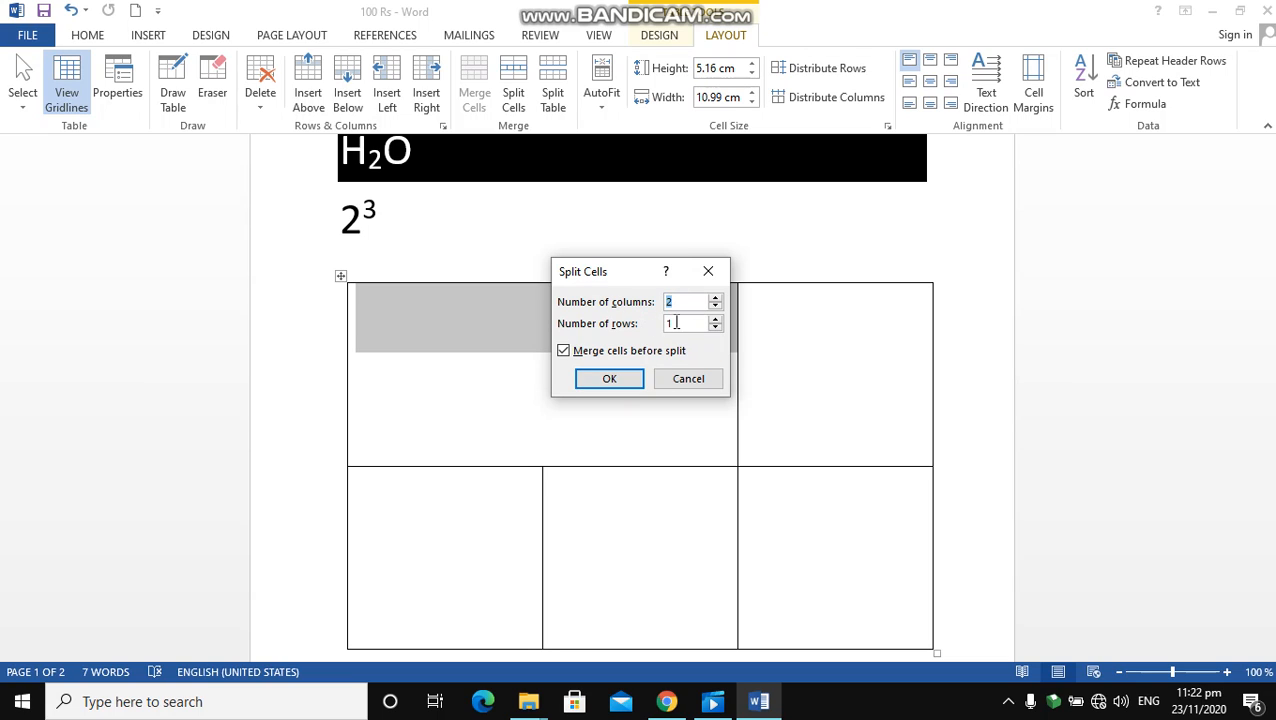
double_click(674, 322)
text(2)
click(617, 375)
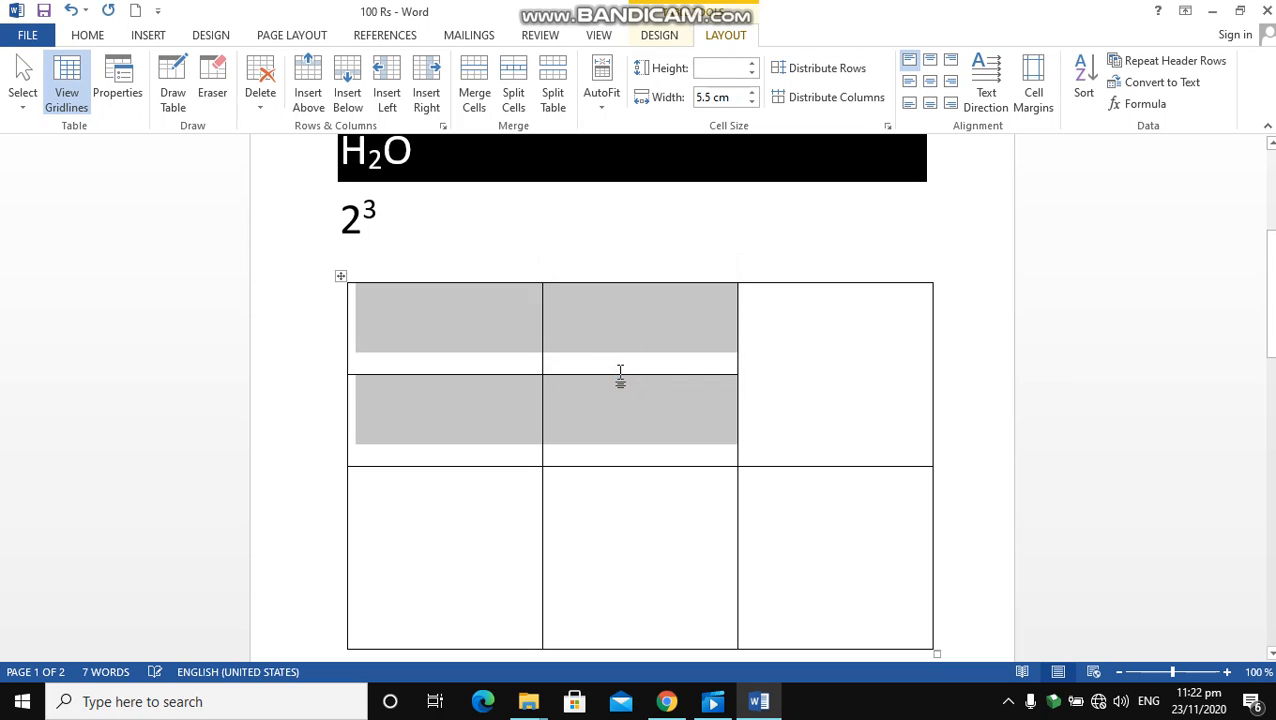
Select the cells from the table's top-left cell through the full-width row below, and apply Split Table
click(634, 370)
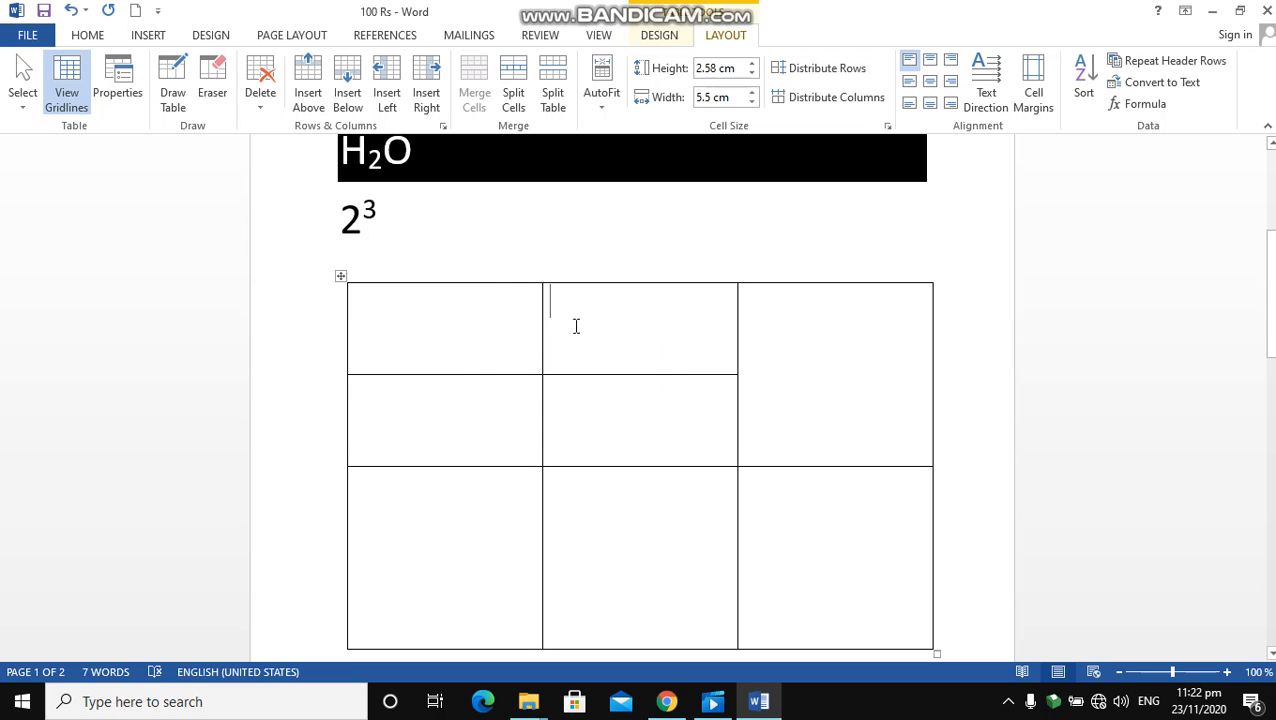
click(484, 346)
drag(484, 346, 790, 507)
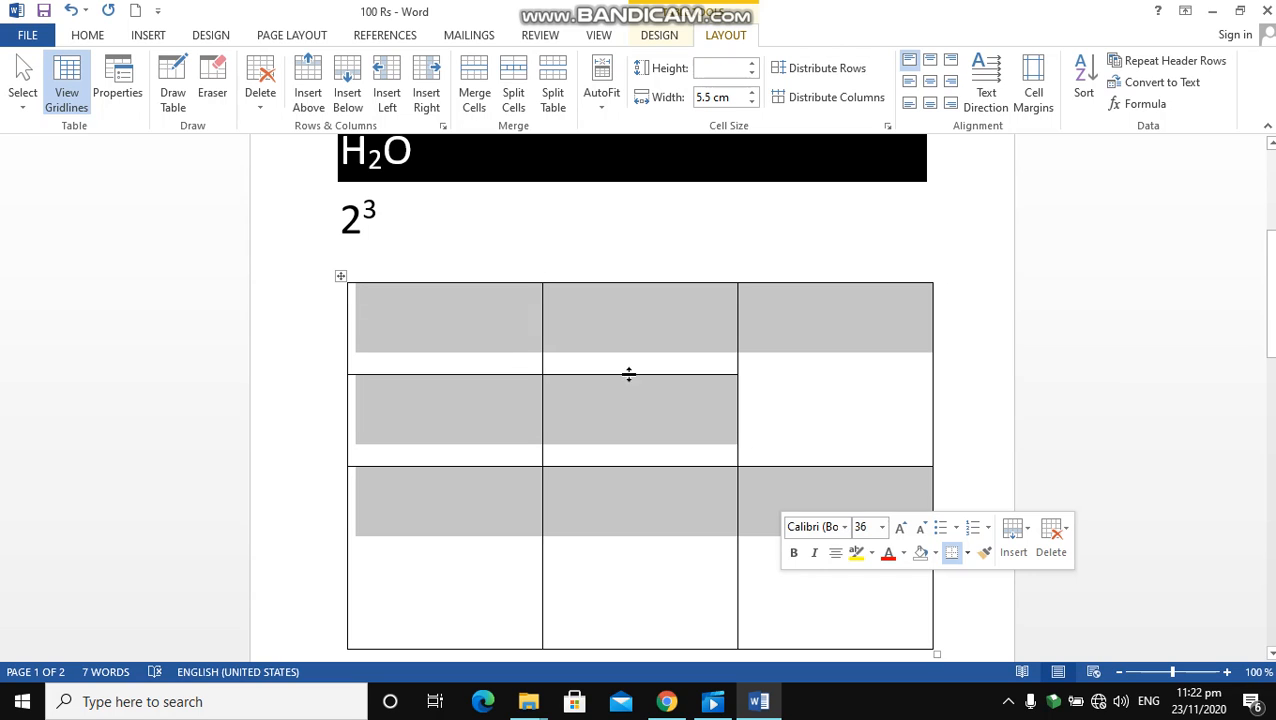
click(550, 82)
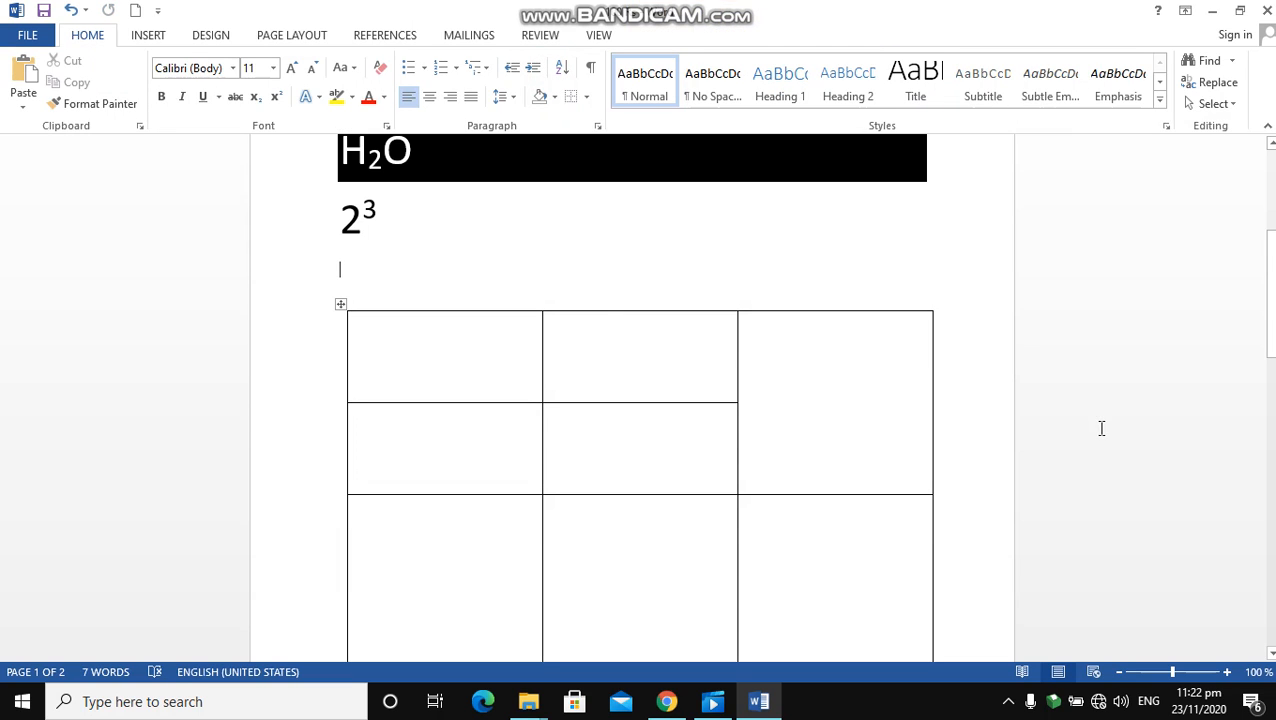
Place the insertion point in the table's top-left cell
mouse_move(1270, 300)
mouse_down()
mouse_move(1270, 375)
mouse_move(1270, 294)
mouse_move(1270, 320)
mouse_up()
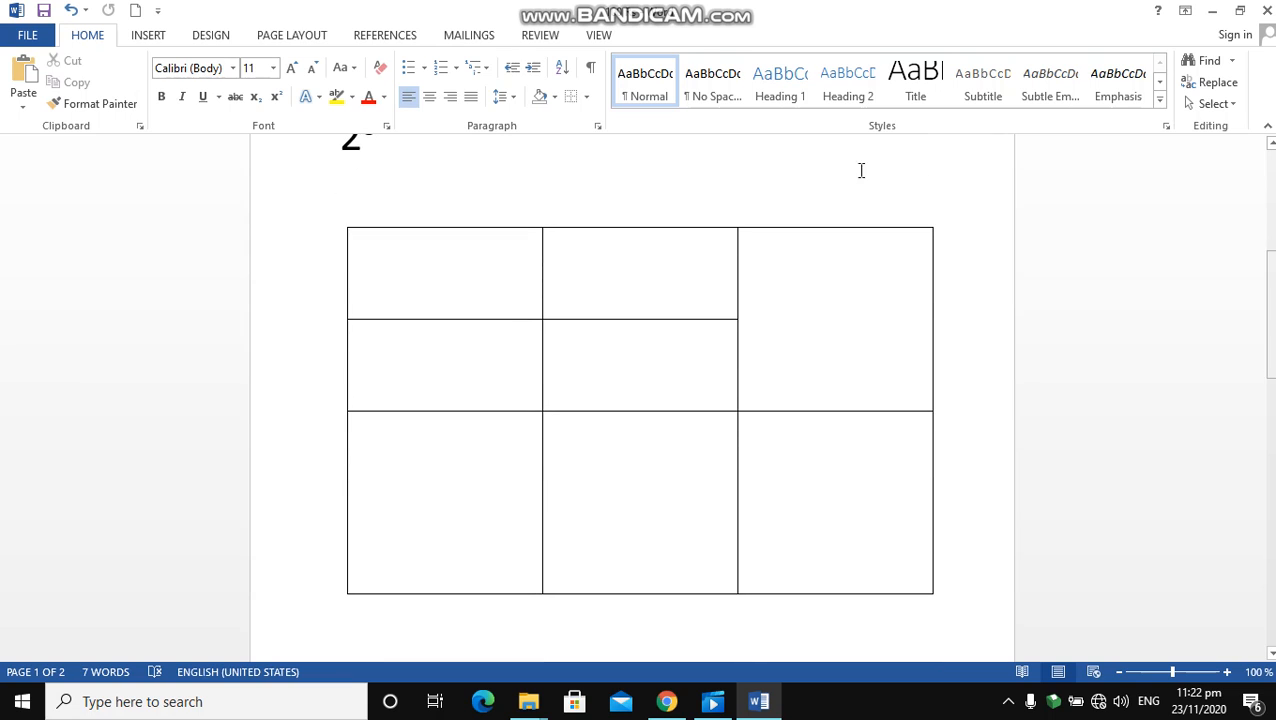
click(417, 305)
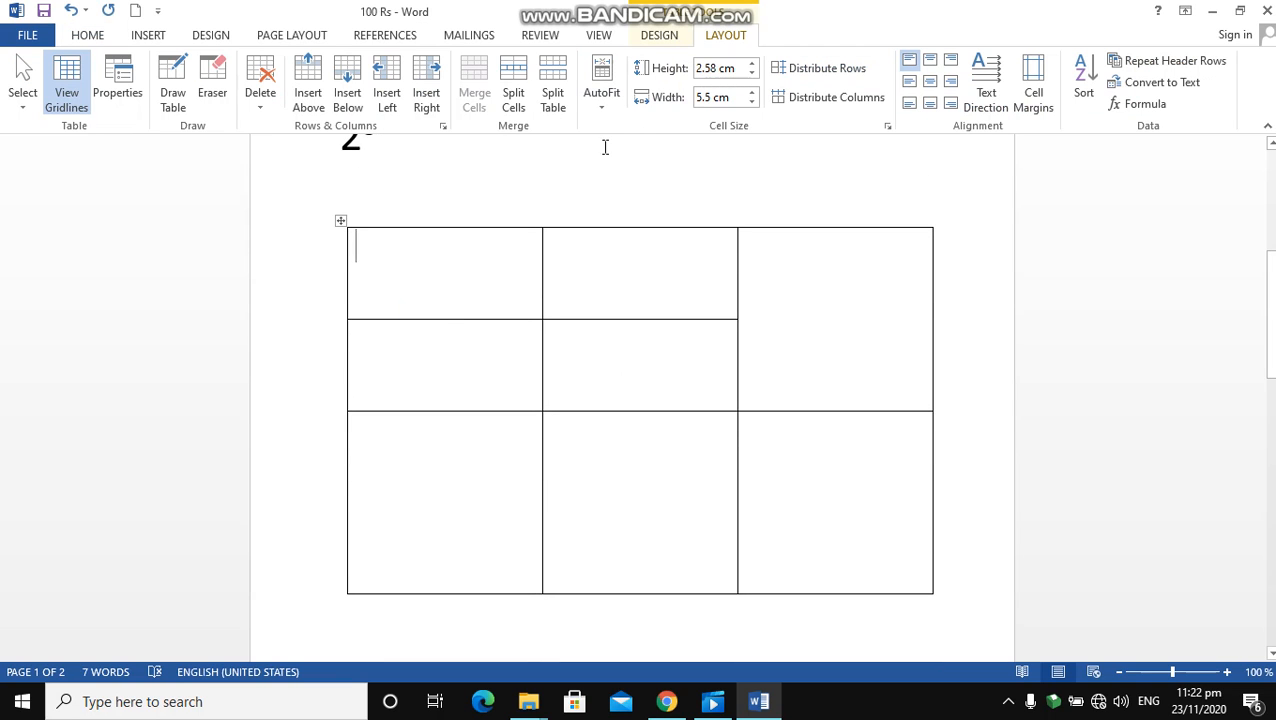